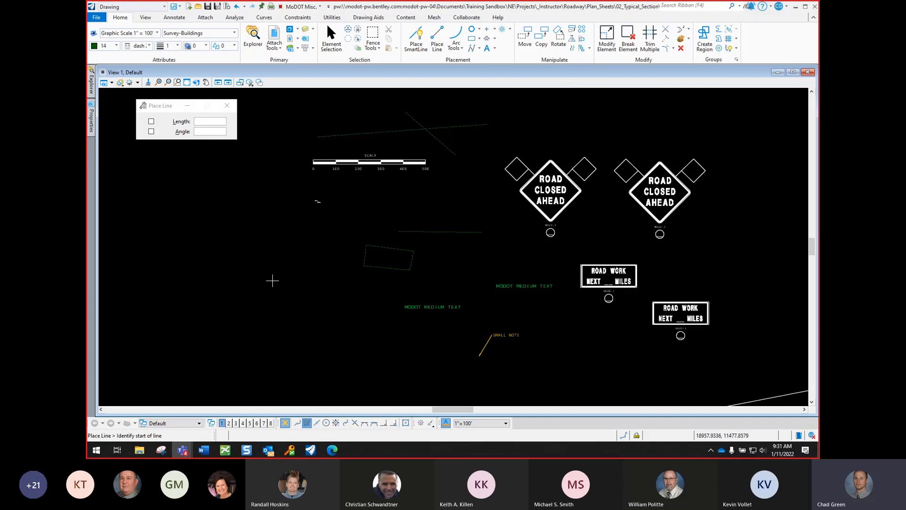
Step: Open 002_TS_01_J5P3181_i5_US54.dgn from the 02_Typical_Section folder and check in MoDOT_Design_Seed_2D.dgn
{"action": "scroll", "coordinate": [274, 279], "scroll_direction": "down", "scroll_amount": 1}
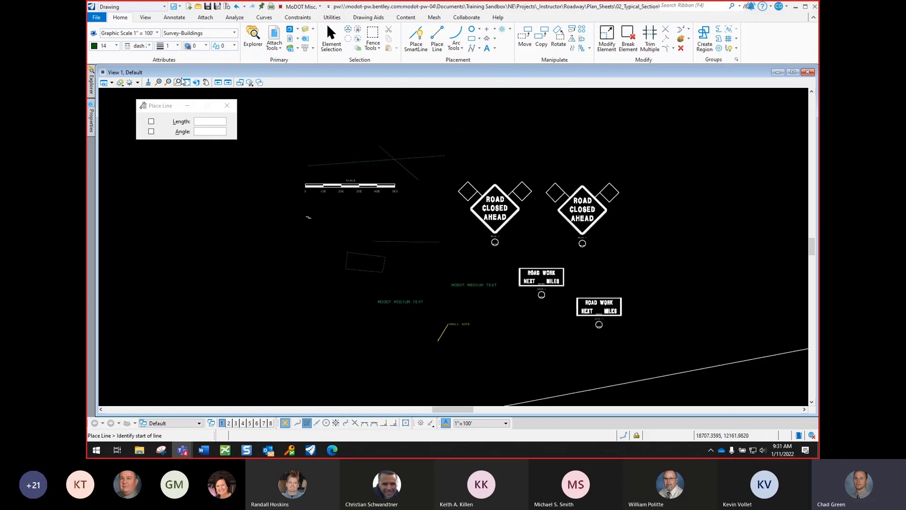
{"action": "left_click", "coordinate": [97, 18]}
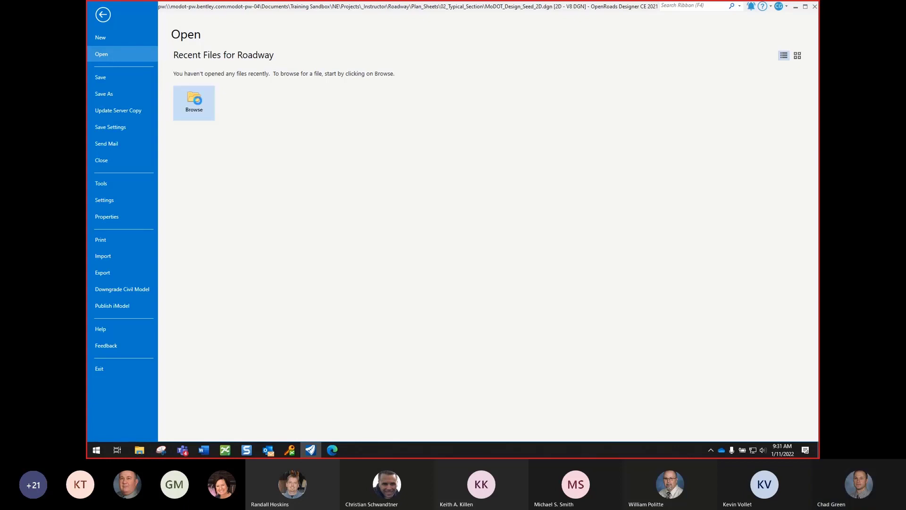
{"action": "left_click", "coordinate": [197, 101]}
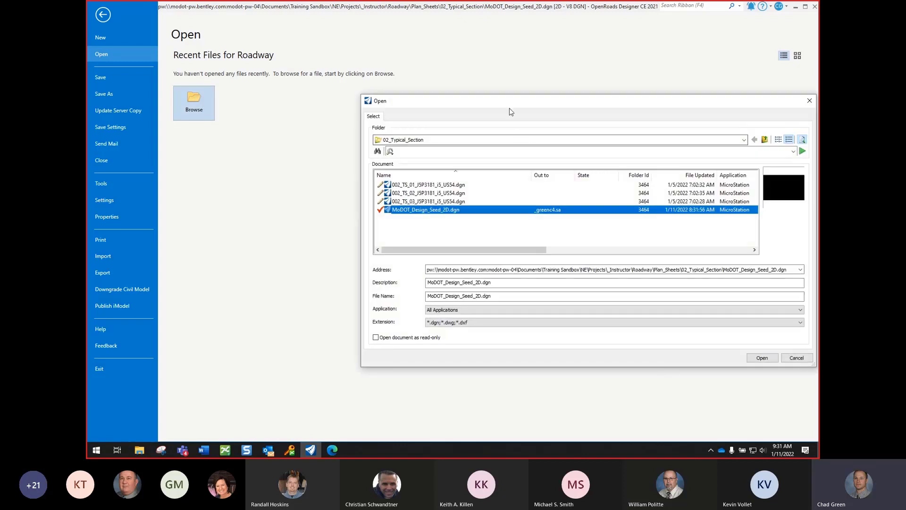
{"action": "left_click_drag", "start_coordinate": [510, 111], "coordinate": [378, 87]}
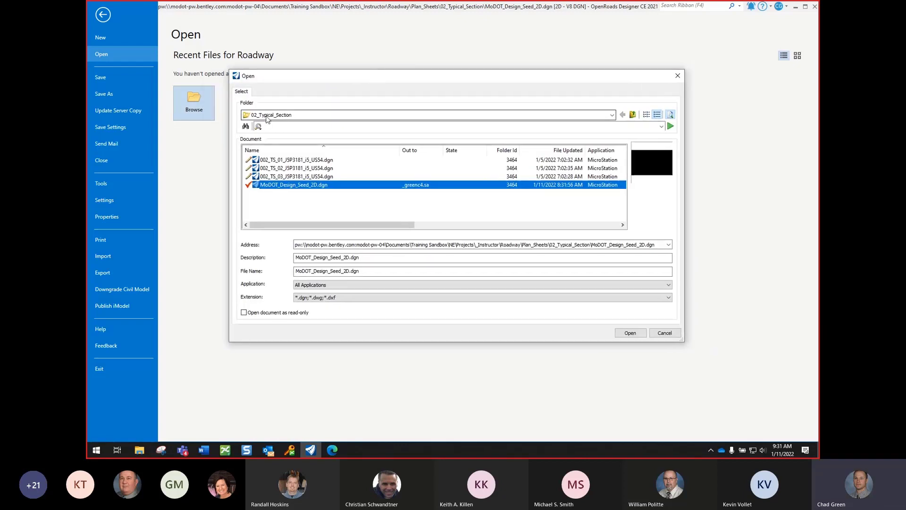
{"action": "left_click", "coordinate": [293, 160]}
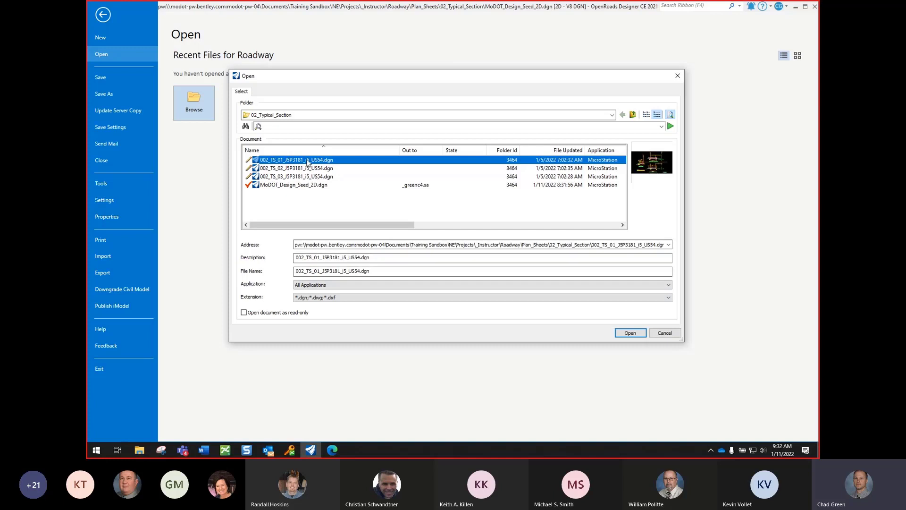
{"action": "double_click", "coordinate": [308, 160]}
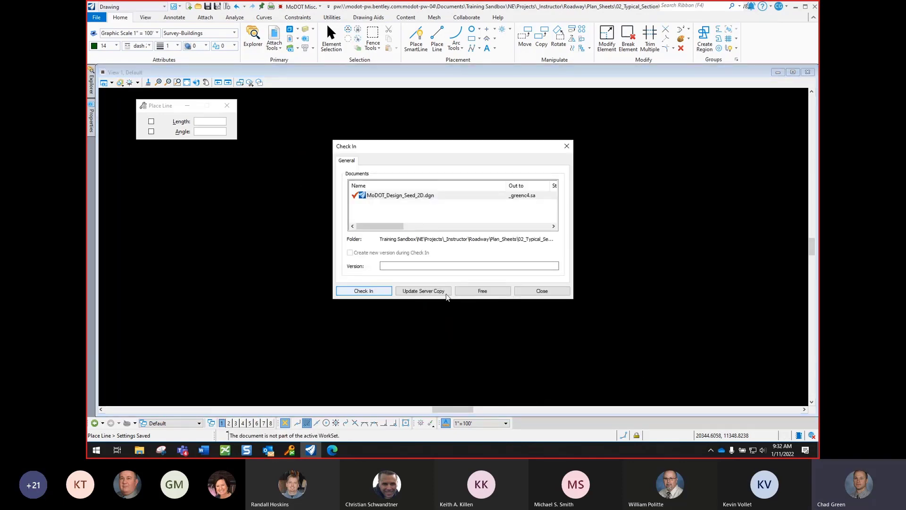
{"action": "left_click", "coordinate": [370, 292]}
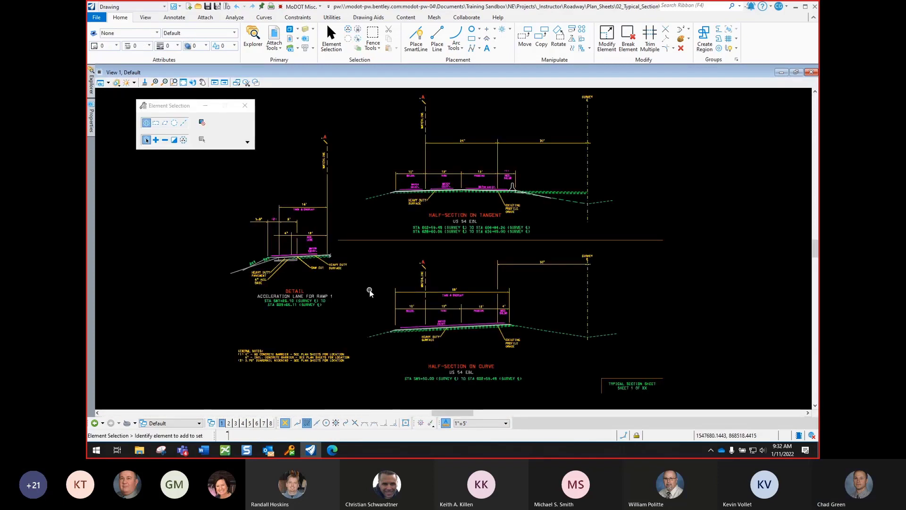
{"action": "scroll", "coordinate": [352, 307], "scroll_direction": "down", "scroll_amount": 2}
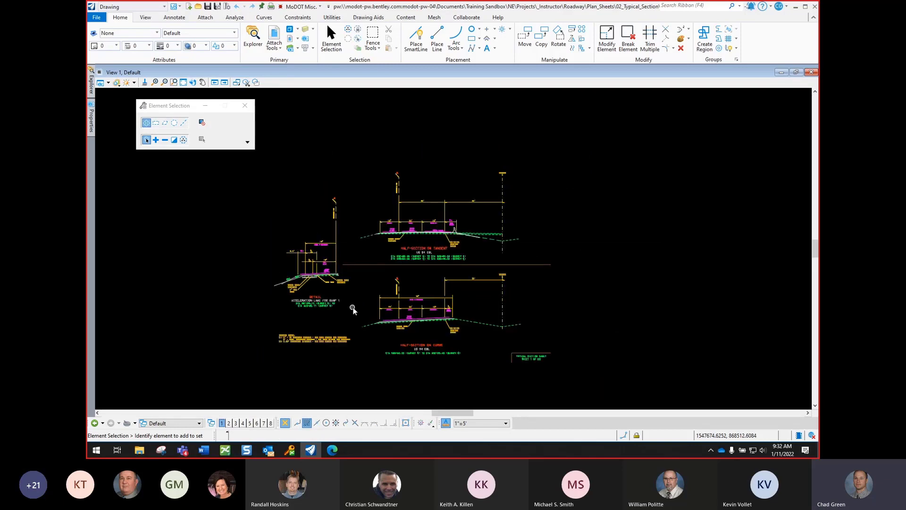
{"action": "scroll", "coordinate": [381, 320], "scroll_direction": "up", "scroll_amount": 2}
{"action": "scroll", "coordinate": [381, 319], "scroll_direction": "down", "scroll_amount": 2}
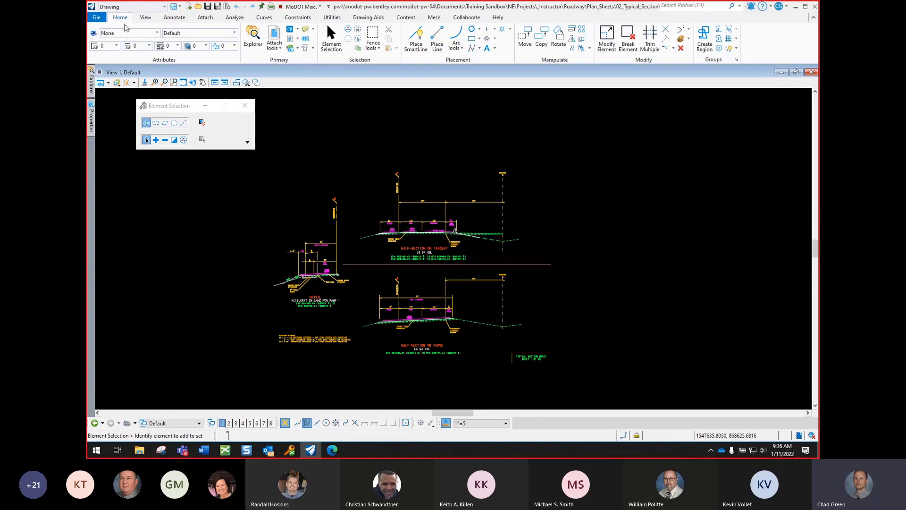
Step: Examine where the Named Boundary tool is found in the Drawing, OpenRoads Modeling and OpenRoads Drawing Production workflows
{"action": "left_click", "coordinate": [134, 7]}
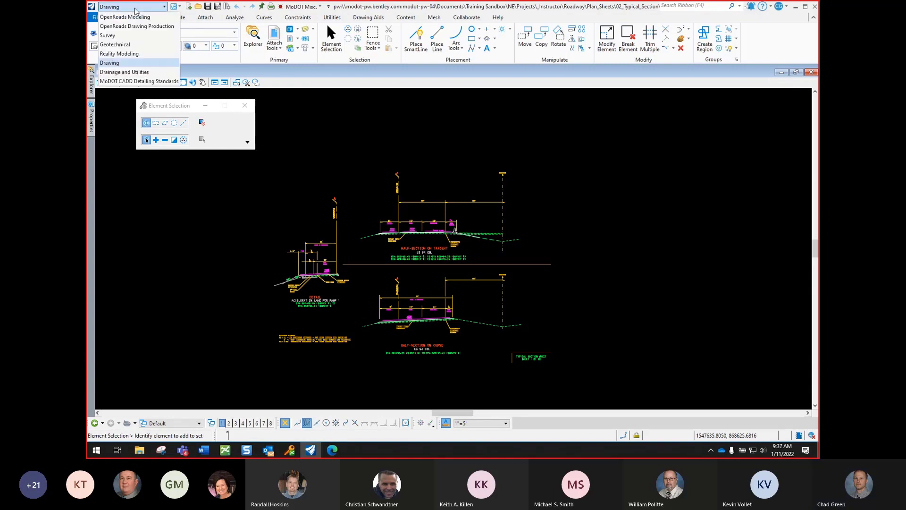
{"action": "left_click", "coordinate": [114, 63]}
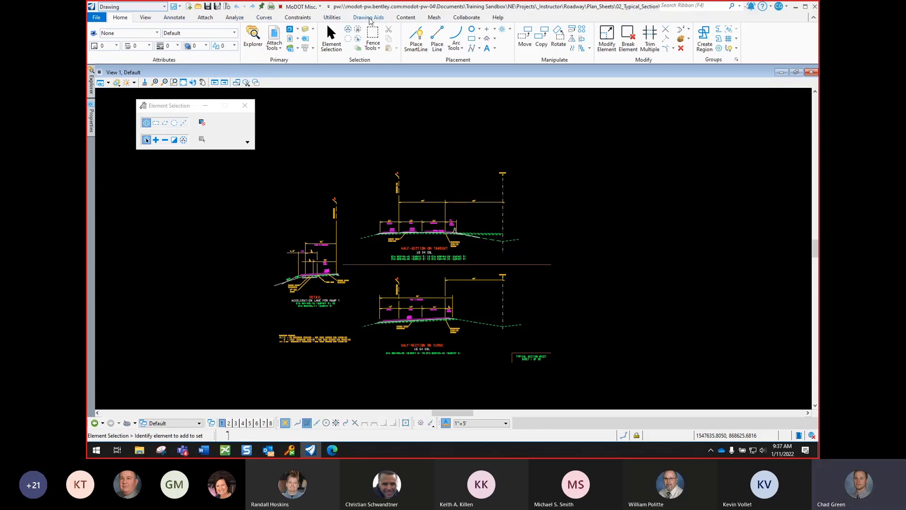
{"action": "left_click", "coordinate": [145, 18]}
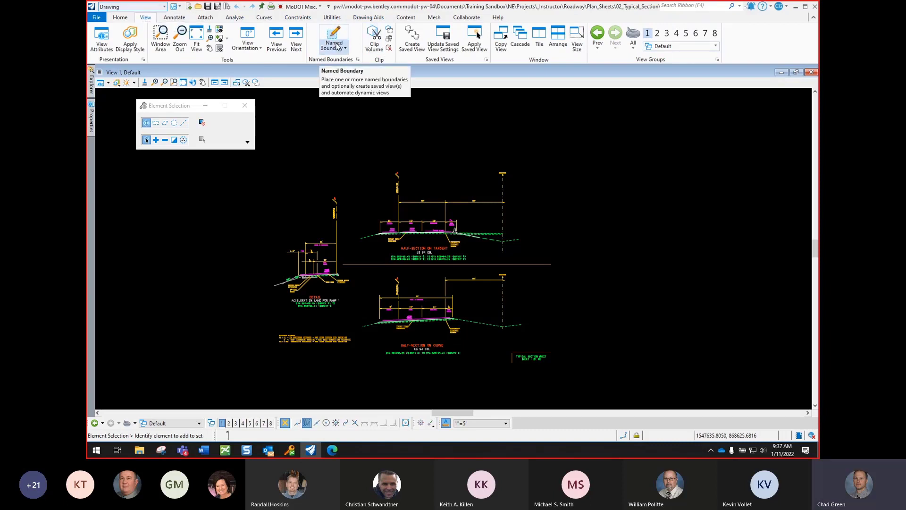
{"action": "left_click", "coordinate": [156, 9]}
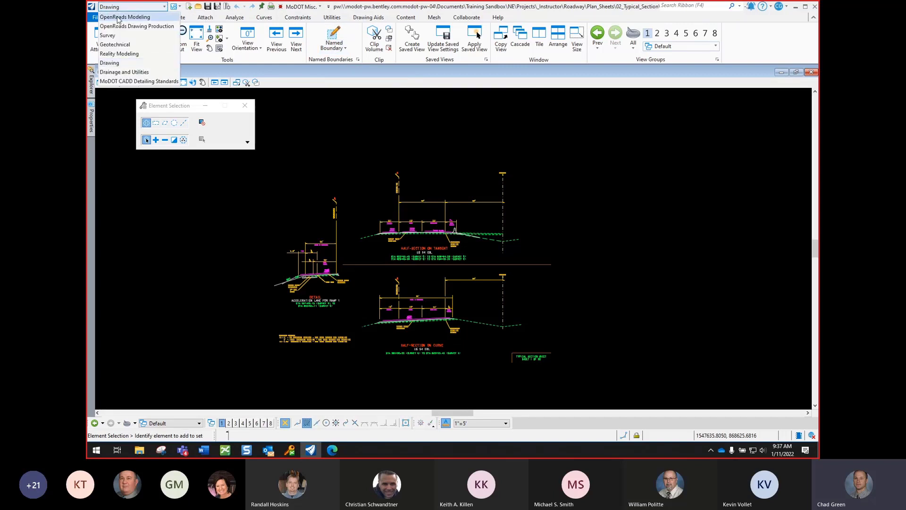
{"action": "left_click", "coordinate": [145, 18]}
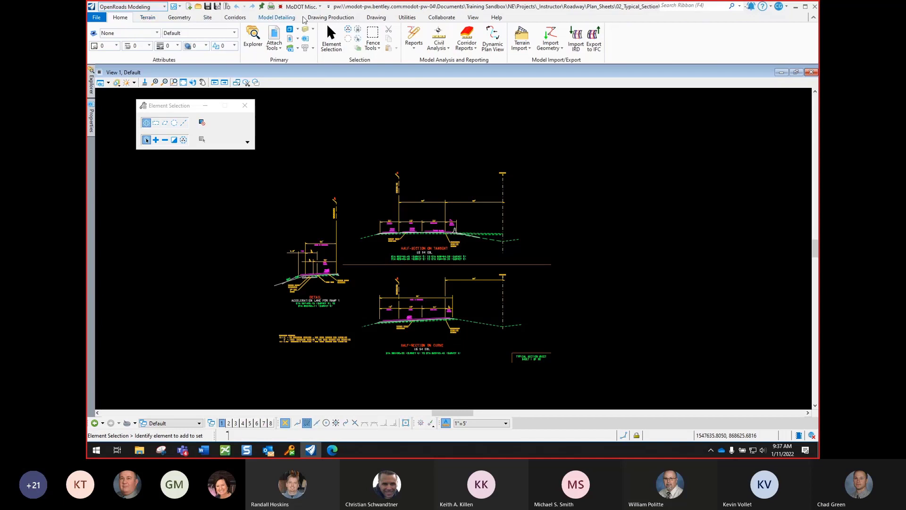
{"action": "left_click", "coordinate": [327, 18]}
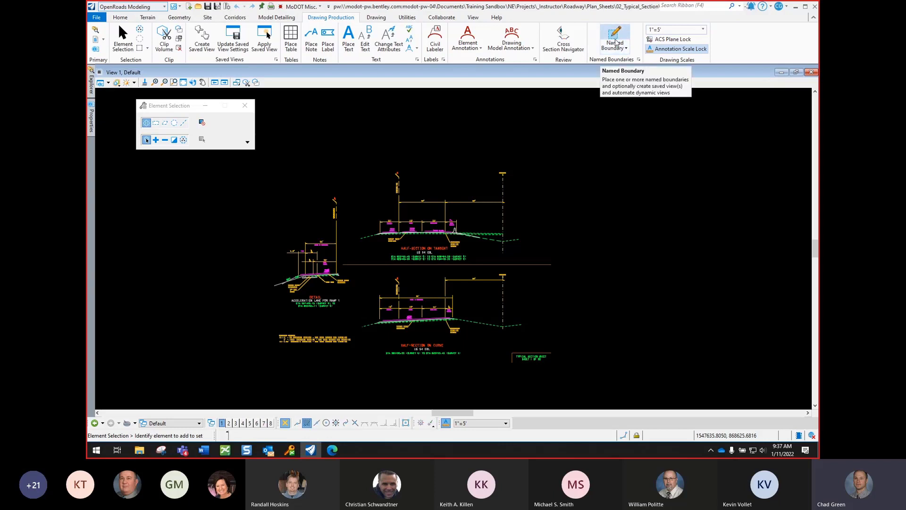
{"action": "left_click", "coordinate": [153, 7]}
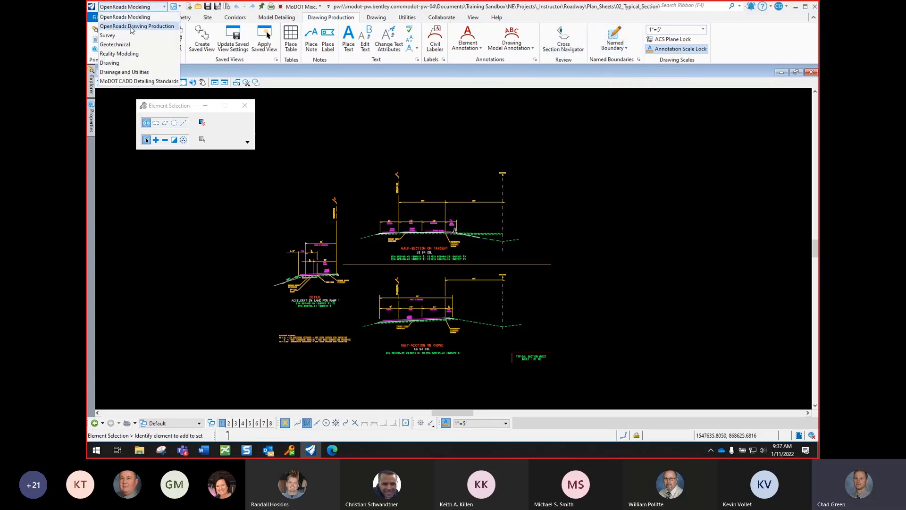
{"action": "left_click", "coordinate": [141, 27]}
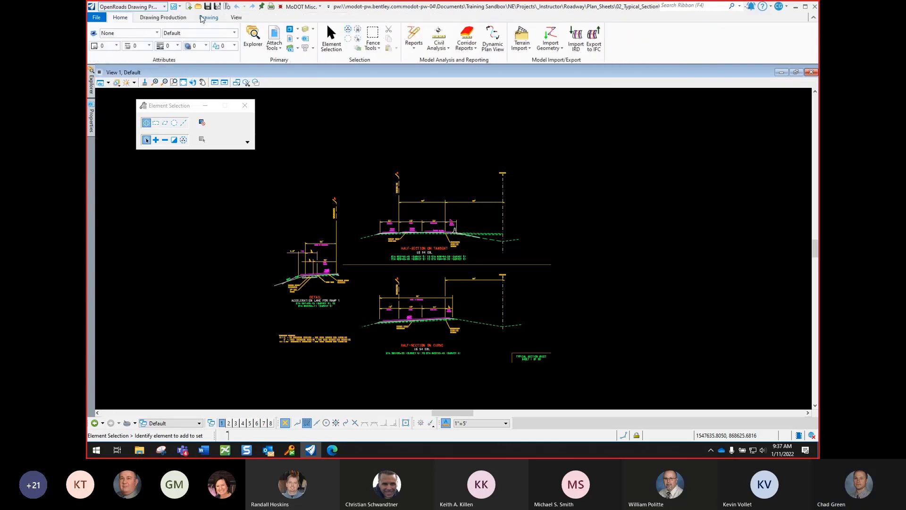
{"action": "left_click", "coordinate": [173, 19]}
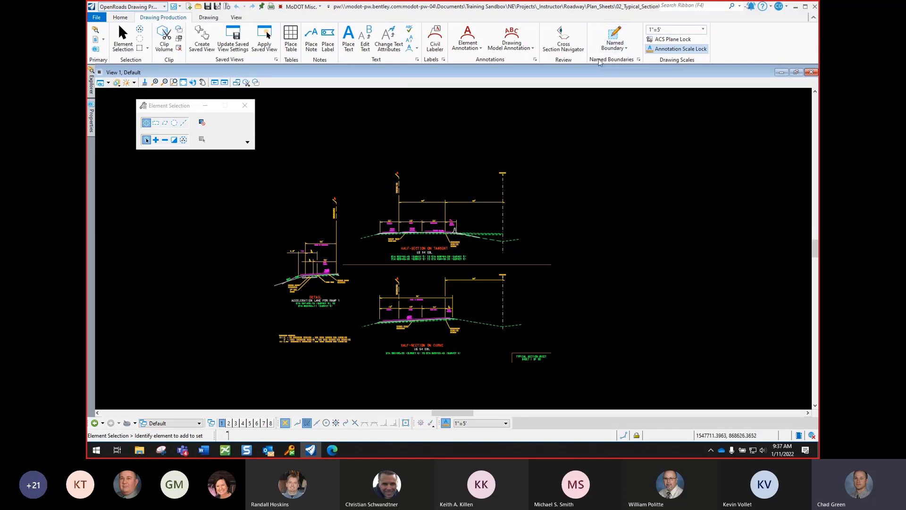
Step: Switch the active workflow to OpenRoads Modeling
{"action": "left_click", "coordinate": [157, 8]}
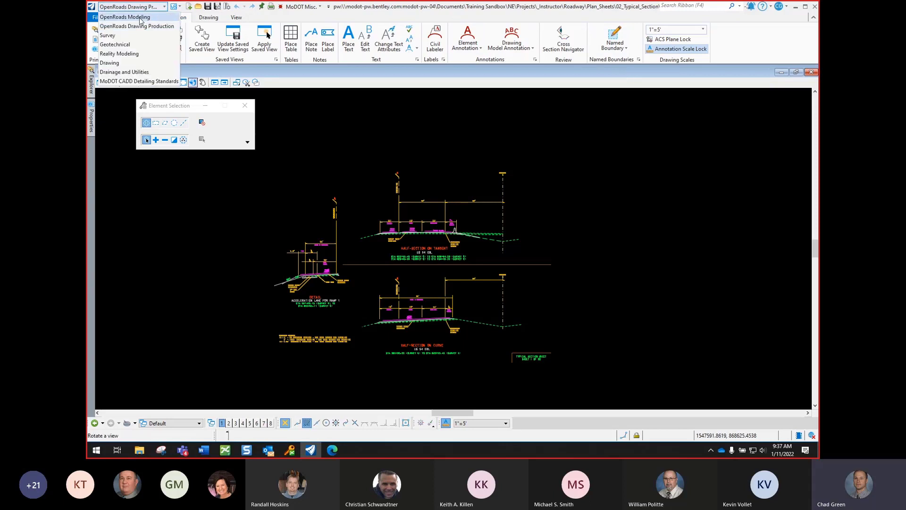
{"action": "left_click", "coordinate": [140, 20]}
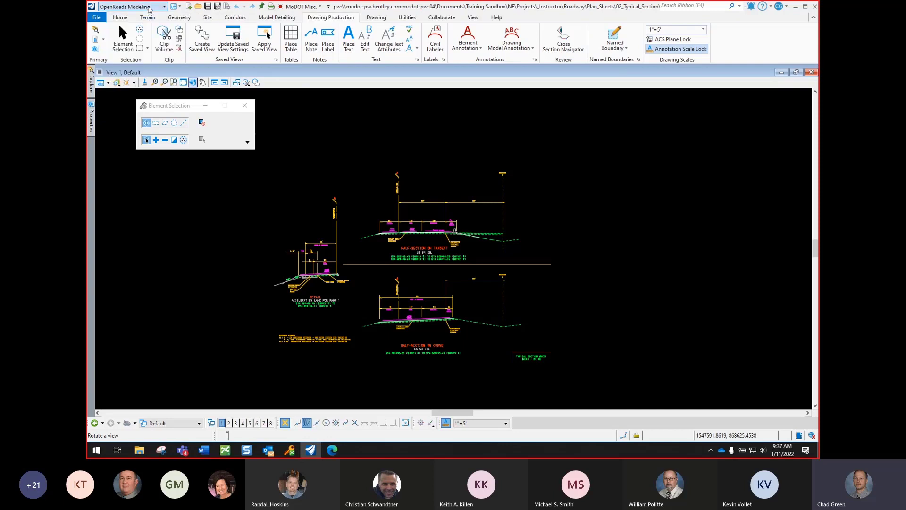
{"action": "left_click", "coordinate": [147, 9]}
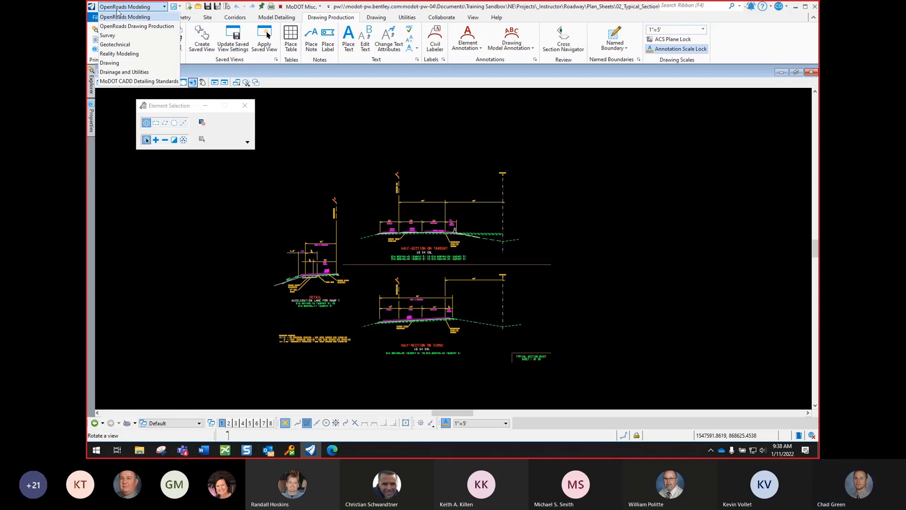
{"action": "left_click", "coordinate": [140, 18]}
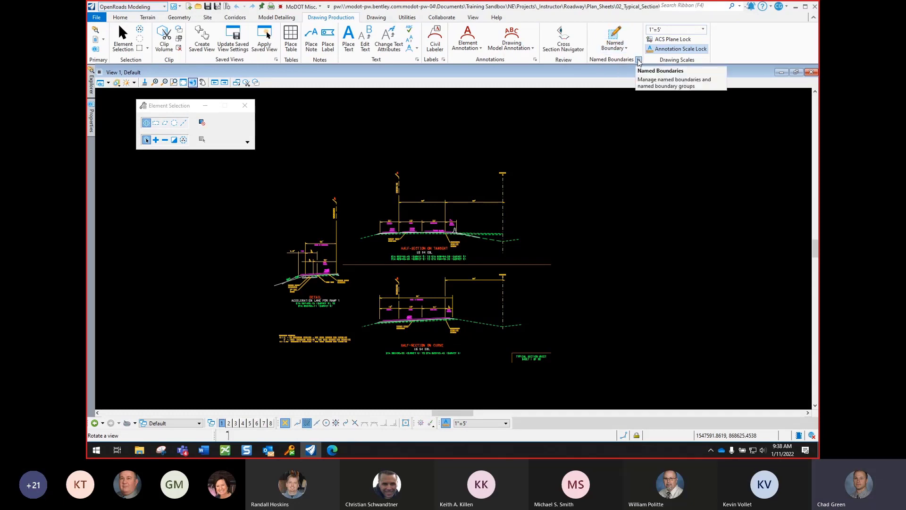
Step: Start placing a named boundary by drawing boundary, using the Design - D Size Sheet drawing boundary
{"action": "left_click", "coordinate": [615, 37]}
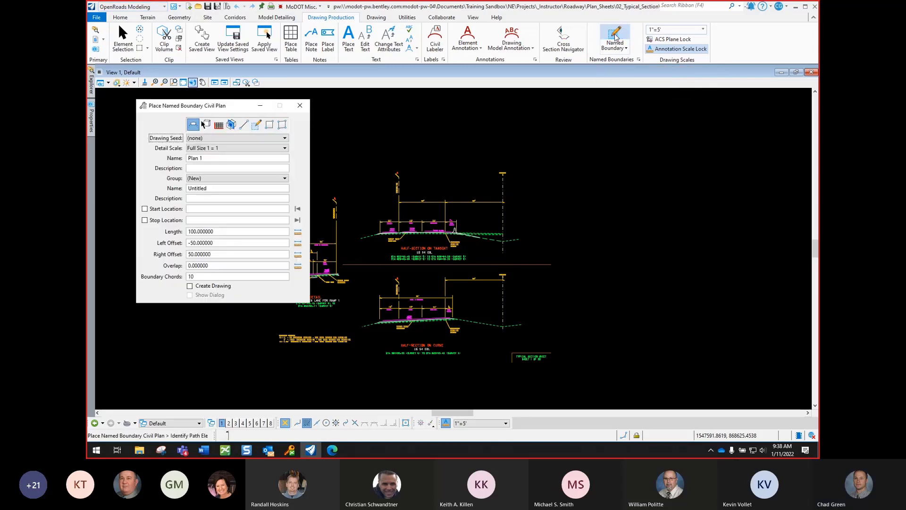
{"action": "left_click_drag", "start_coordinate": [221, 108], "coordinate": [670, 109]}
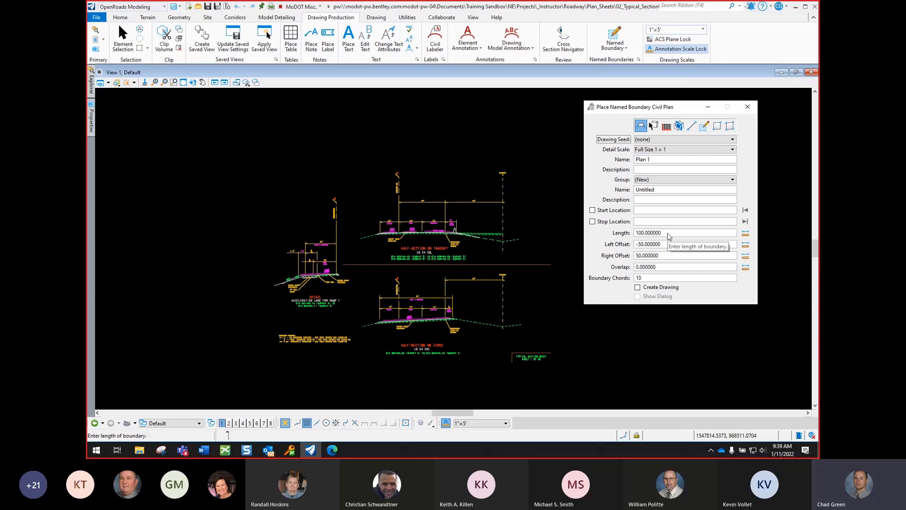
{"action": "left_click", "coordinate": [705, 127]}
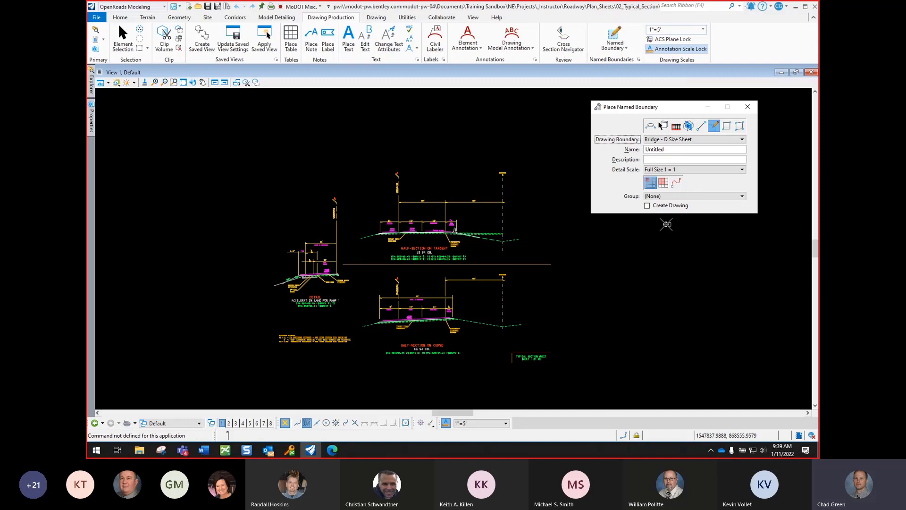
{"action": "left_click", "coordinate": [682, 140]}
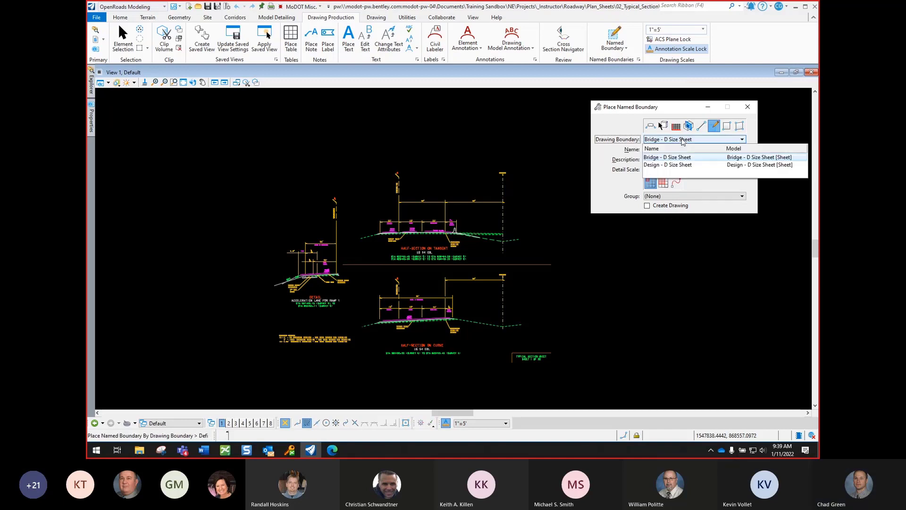
{"action": "left_click", "coordinate": [657, 165]}
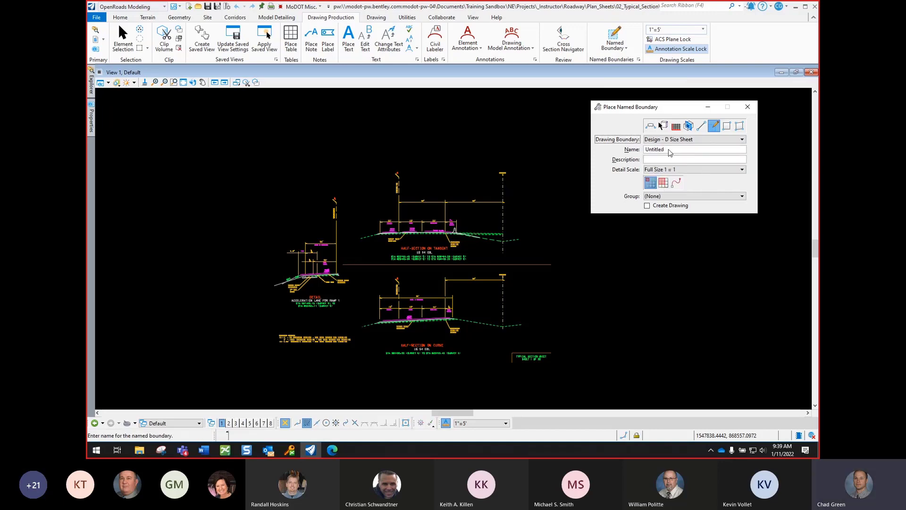
Step: Name the named boundary Typical Section
{"action": "left_click", "coordinate": [670, 151]}
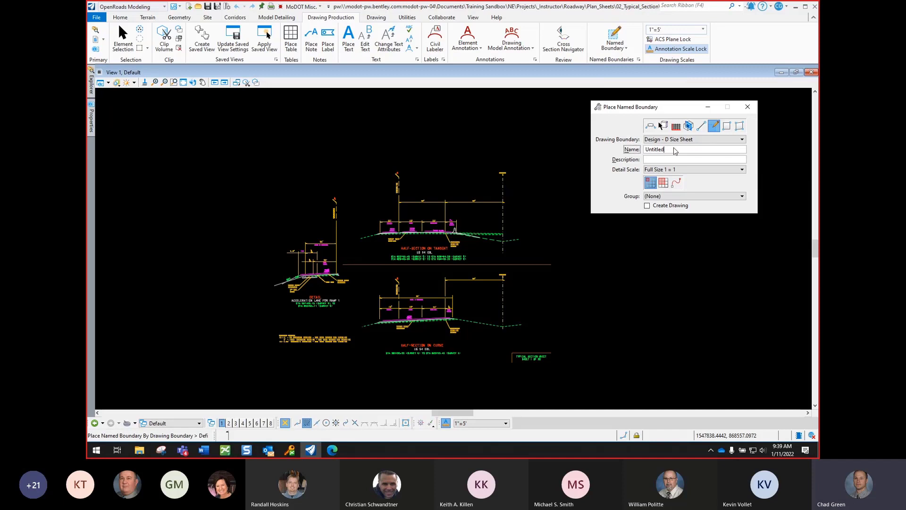
{"action": "left_click_drag", "start_coordinate": [674, 148], "coordinate": [645, 151]}
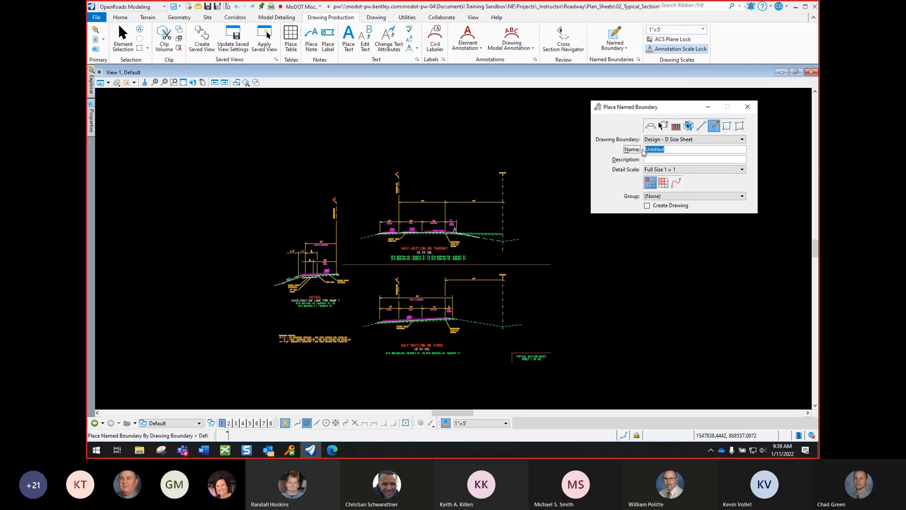
{"action": "type", "text": "tY"}
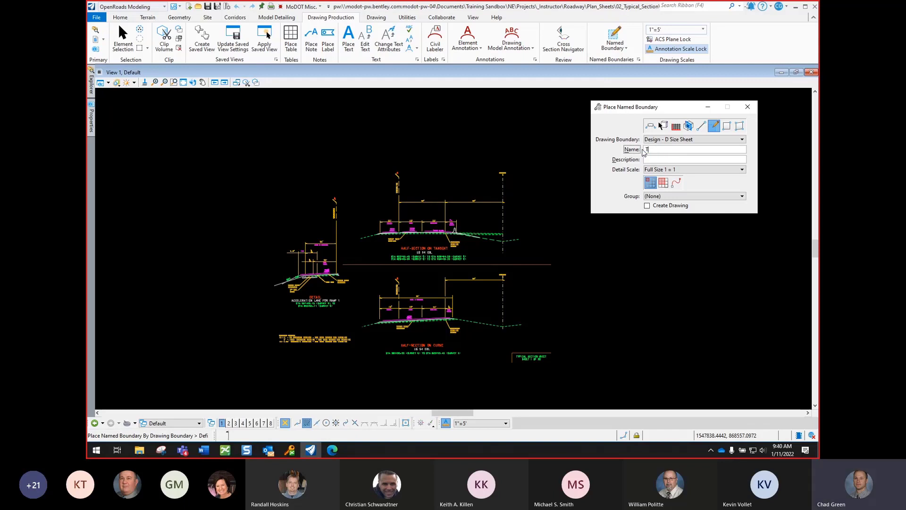
{"action": "type", "text": "Typical Section"}
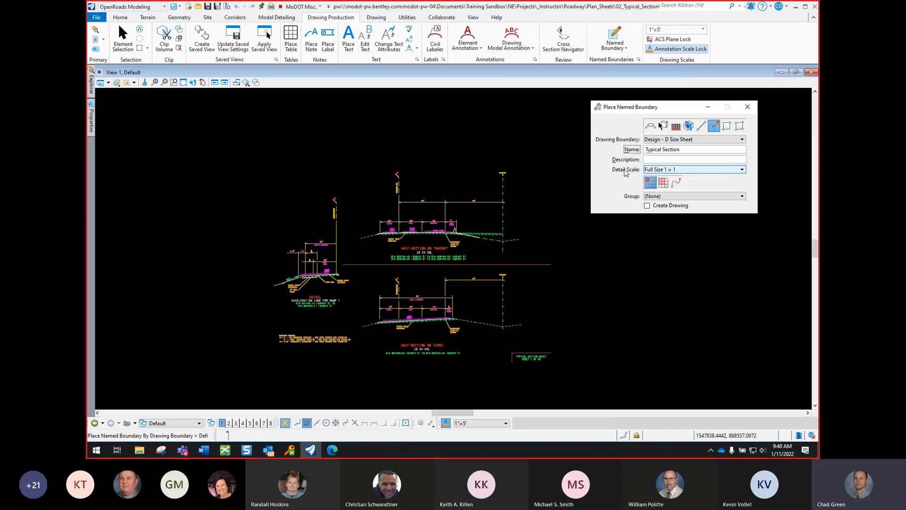
Step: Set the detail scale of the Typical Section named boundary to 1"=5'
{"action": "left_click", "coordinate": [666, 172]}
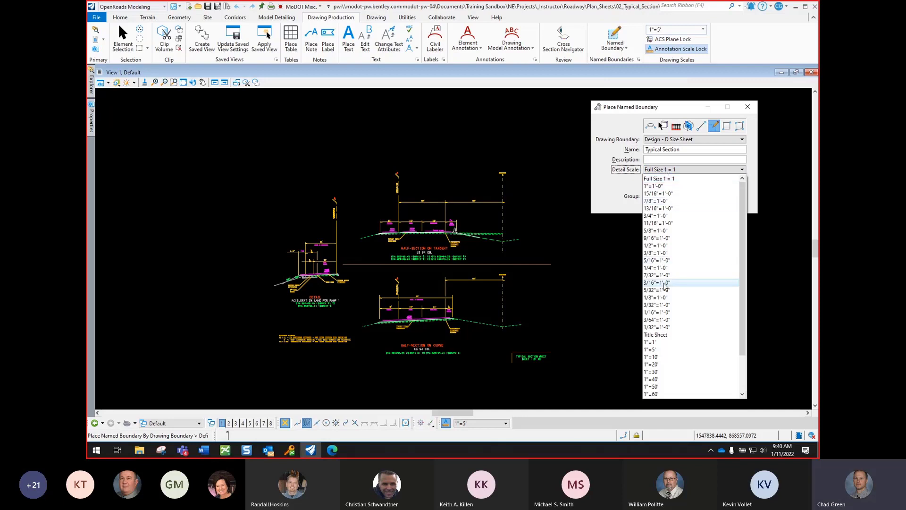
{"action": "scroll", "coordinate": [664, 285], "scroll_direction": "down", "scroll_amount": 1}
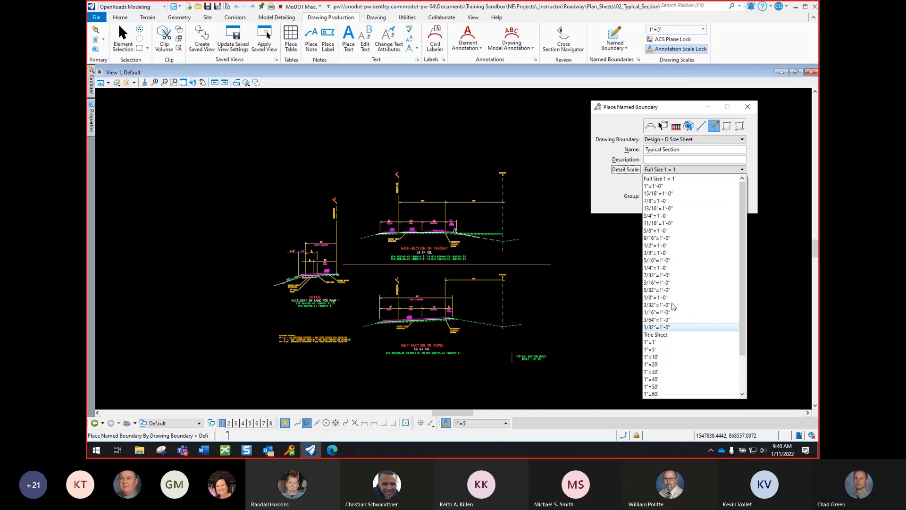
{"action": "scroll", "coordinate": [668, 278], "scroll_direction": "up", "scroll_amount": 1}
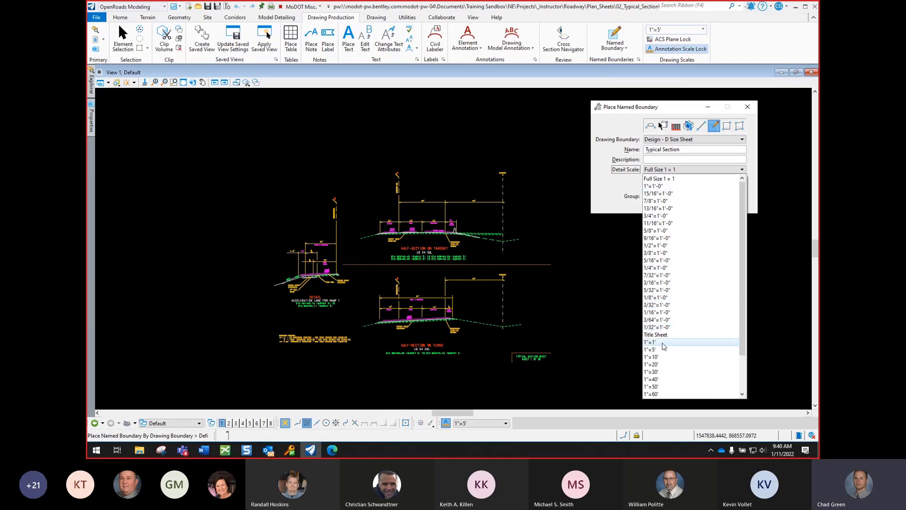
{"action": "scroll", "coordinate": [661, 326], "scroll_direction": "down", "scroll_amount": 2}
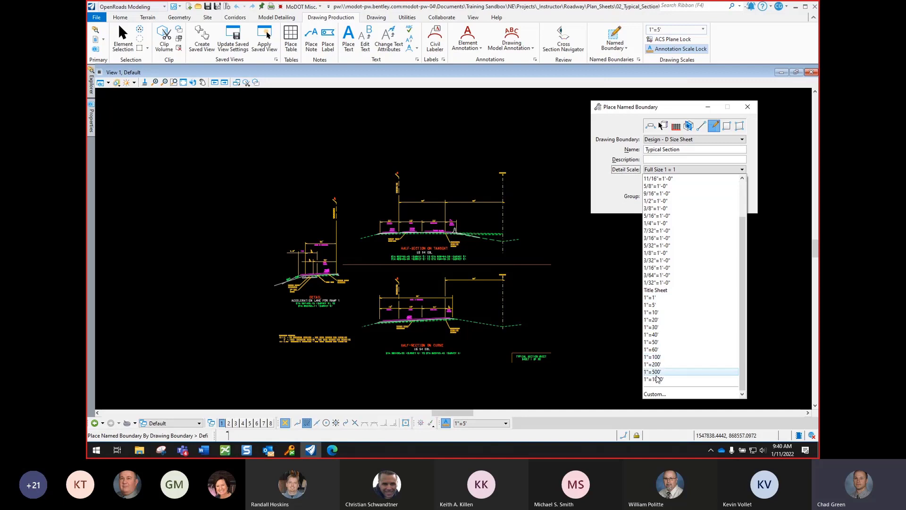
{"action": "left_click", "coordinate": [654, 306]}
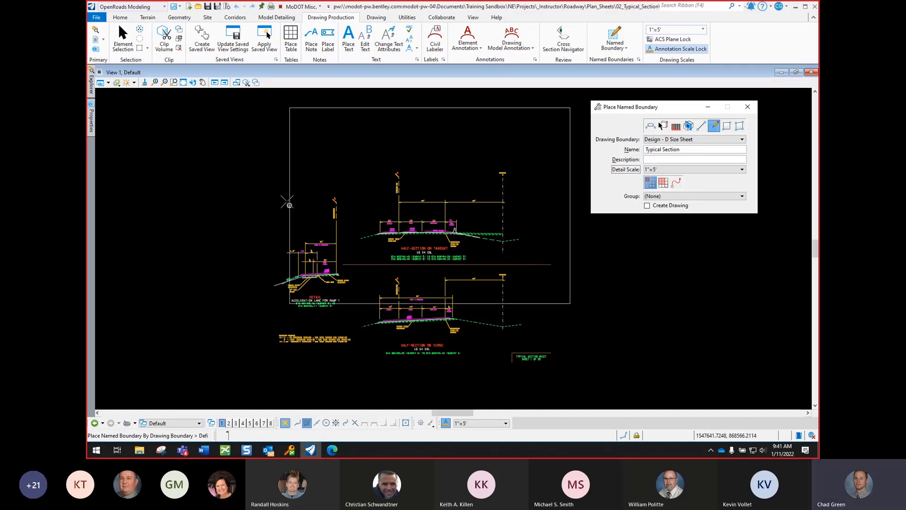
Step: Try the 1"=10' detail scale for the named boundary and return it to 1"=5'
{"action": "left_click", "coordinate": [667, 170]}
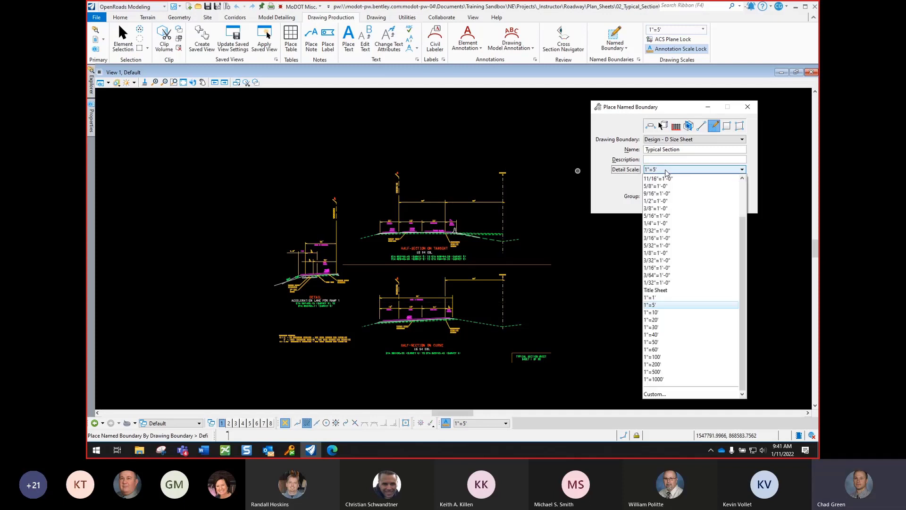
{"action": "left_click", "coordinate": [660, 314]}
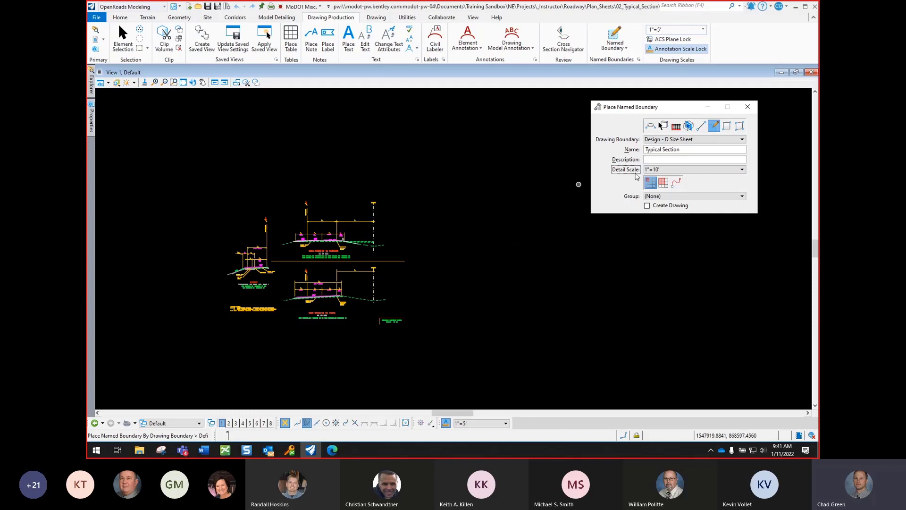
{"action": "left_click", "coordinate": [654, 170]}
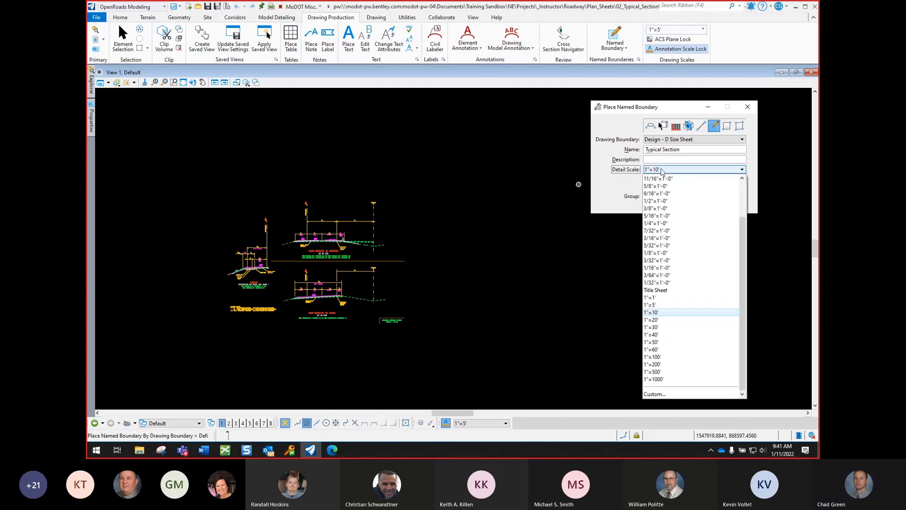
{"action": "left_click", "coordinate": [655, 306]}
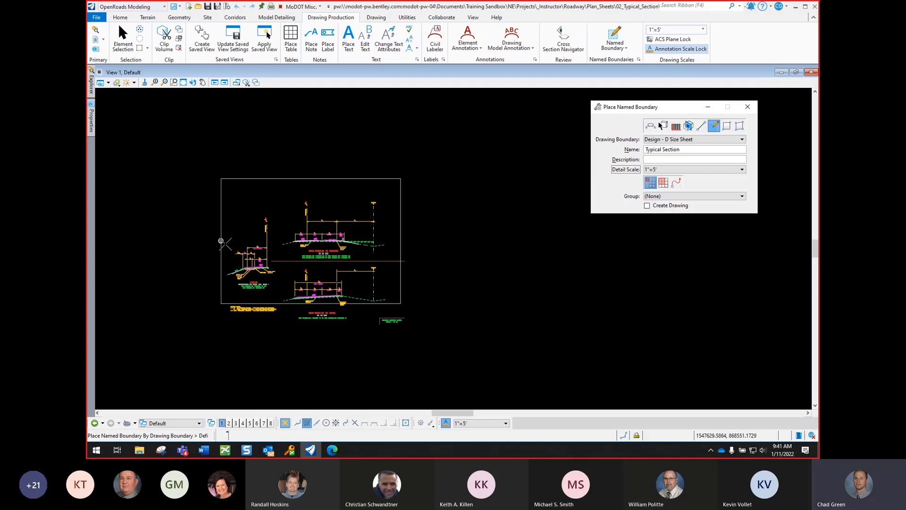
Step: Place the named boundary around both half-sections, the ramp detail, the general notes and the typical section sheet label
{"action": "scroll", "coordinate": [219, 266], "scroll_direction": "up", "scroll_amount": 1}
{"action": "scroll", "coordinate": [220, 267], "scroll_direction": "up", "scroll_amount": 1}
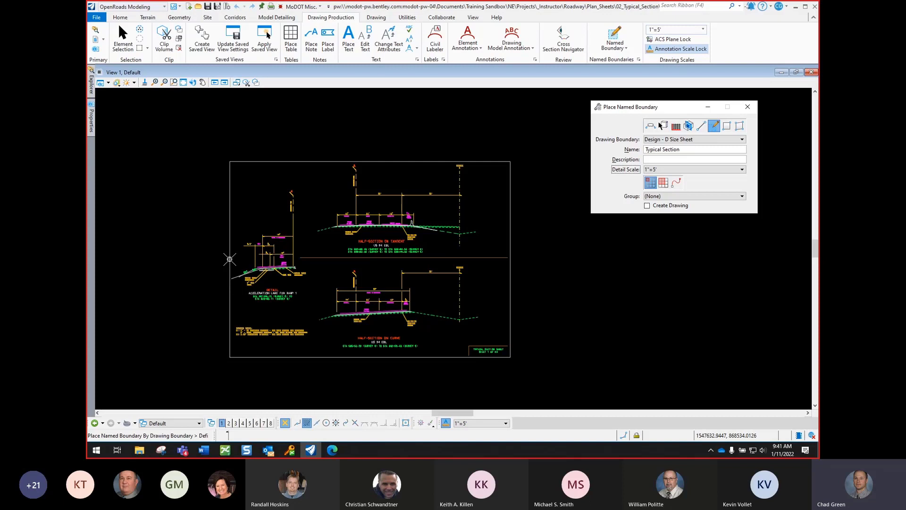
{"action": "left_click", "coordinate": [229, 259]}
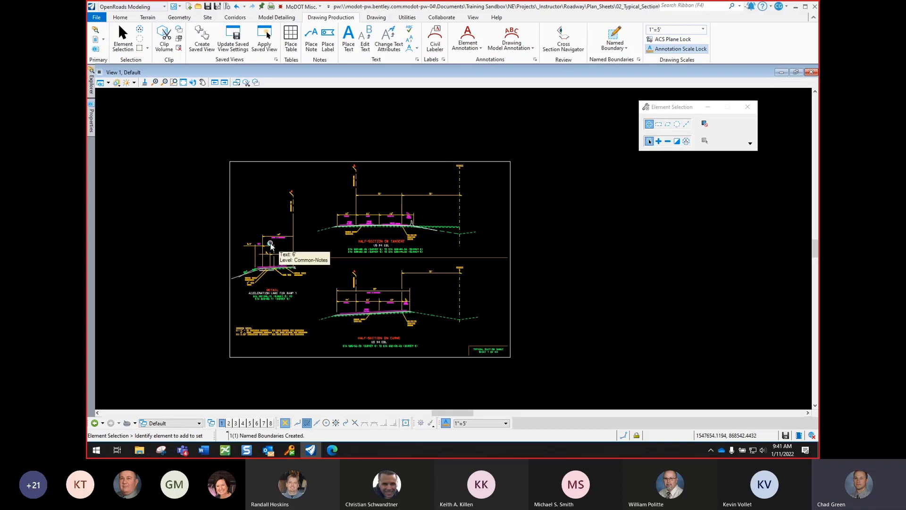
{"action": "left_click", "coordinate": [184, 84]}
{"action": "left_click", "coordinate": [278, 146]}
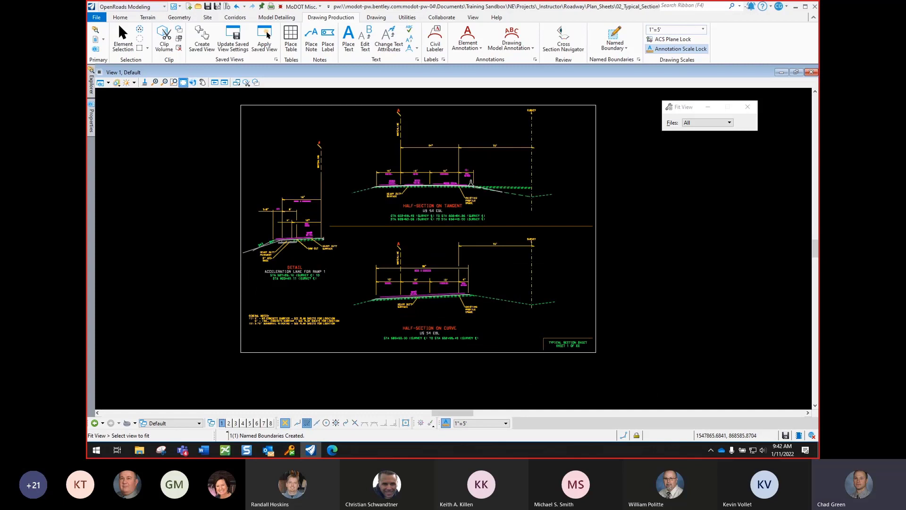
{"action": "left_click", "coordinate": [815, 92]}
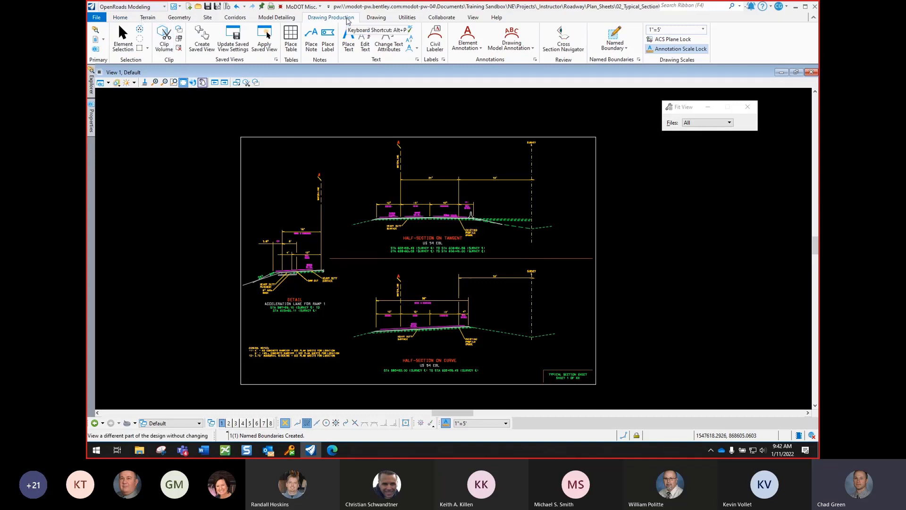
{"action": "left_click", "coordinate": [616, 37]}
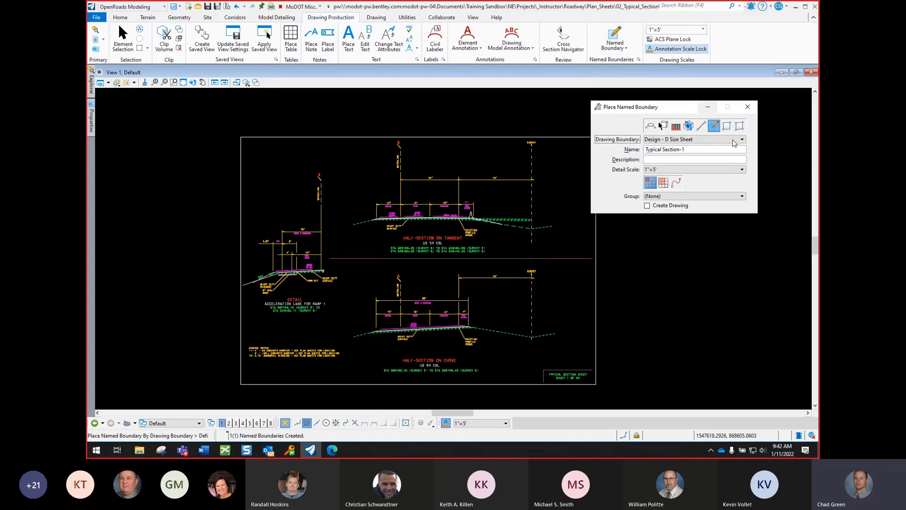
{"action": "left_click", "coordinate": [665, 150]}
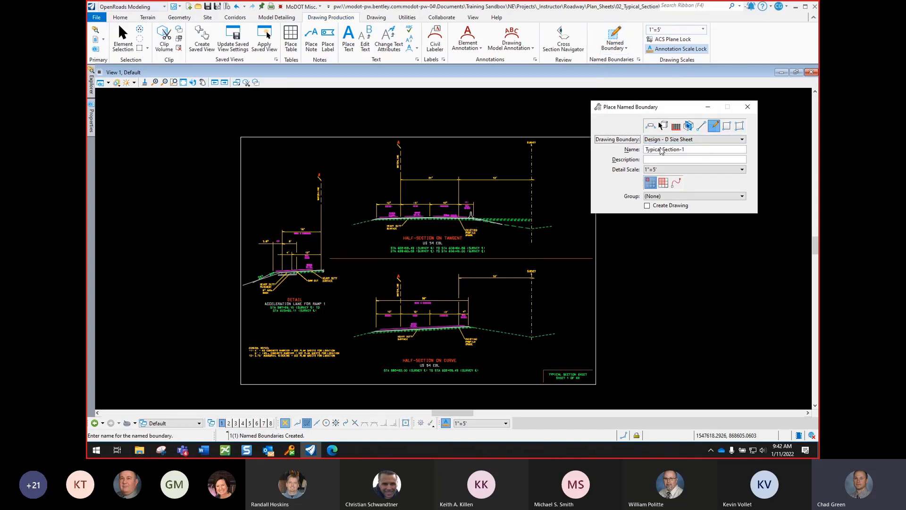
{"action": "left_click", "coordinate": [654, 170]}
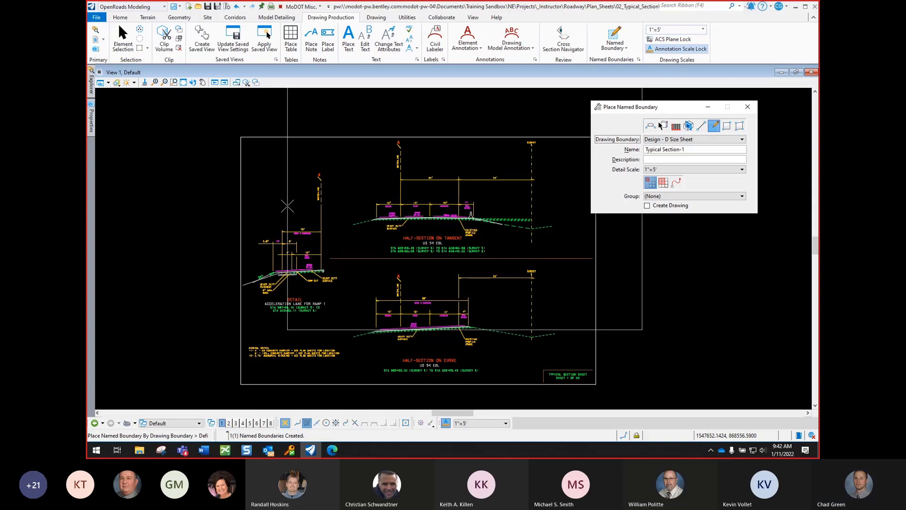
{"action": "key", "text": "Escape"}
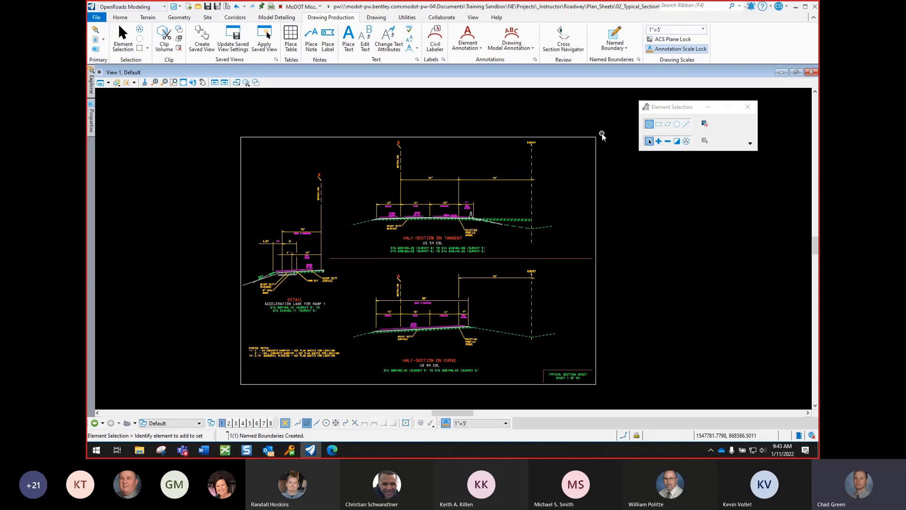
Step: Open the Named Boundaries manager, widen it to show all its columns and move it clear of the typical section drawing
{"action": "scroll", "coordinate": [430, 226], "scroll_direction": "down", "scroll_amount": 1}
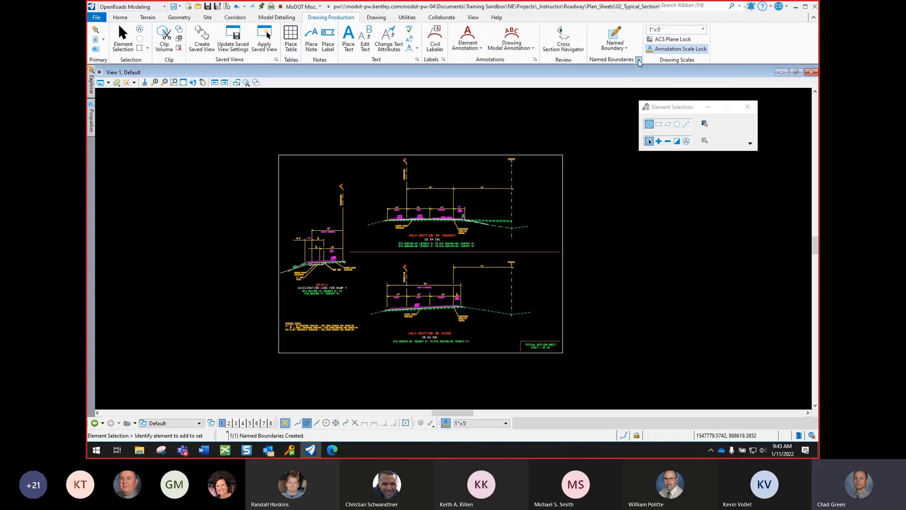
{"action": "left_click", "coordinate": [638, 60]}
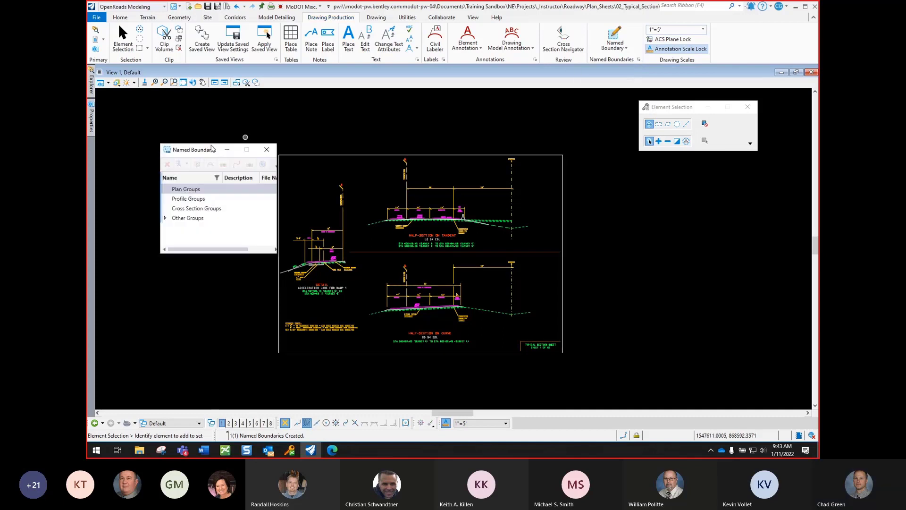
{"action": "left_click_drag", "start_coordinate": [277, 253], "coordinate": [694, 259]}
{"action": "left_click_drag", "start_coordinate": [469, 155], "coordinate": [427, 110]}
{"action": "mouse_move", "coordinate": [651, 214]}
{"action": "left_mouse_down"}
{"action": "mouse_move", "coordinate": [617, 203]}
{"action": "mouse_move", "coordinate": [456, 207]}
{"action": "left_mouse_up"}
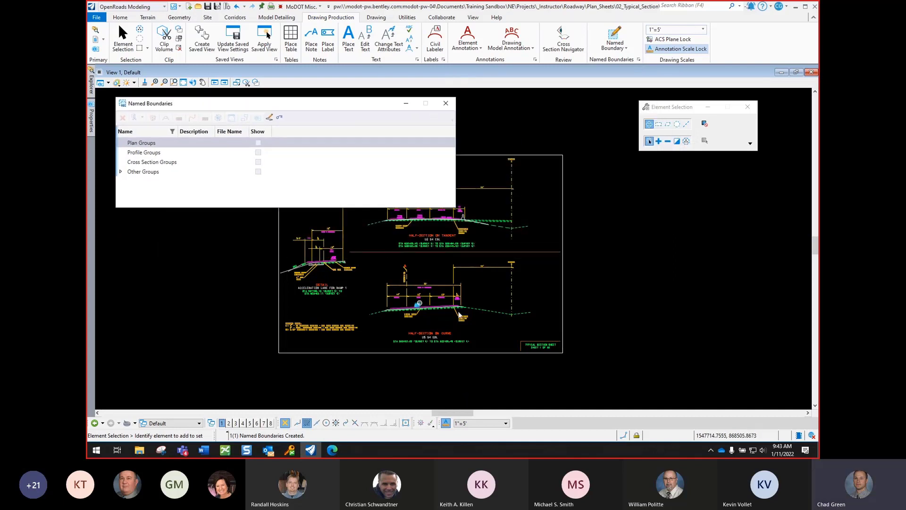
{"action": "scroll", "coordinate": [488, 309], "scroll_direction": "down", "scroll_amount": 2}
{"action": "scroll", "coordinate": [317, 213], "scroll_direction": "up", "scroll_amount": 1}
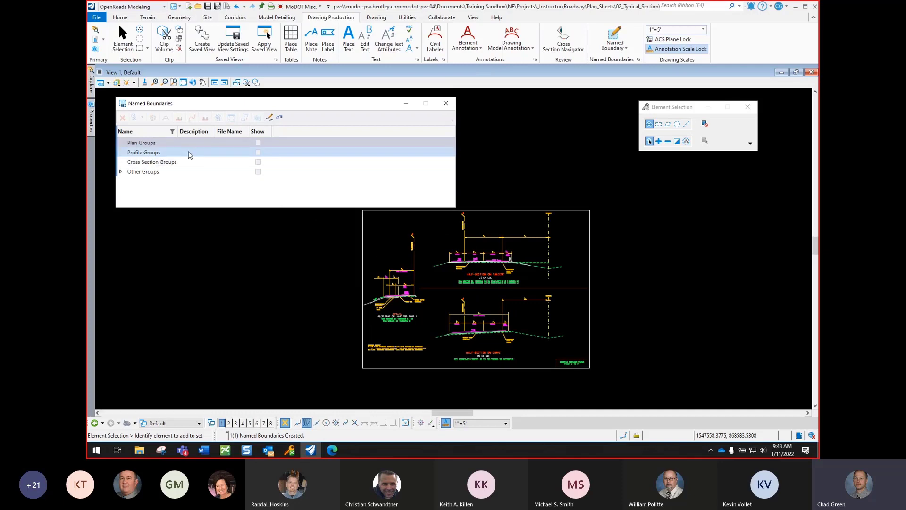
Step: Turn on boundary highlighting and select Typical Section under Orphan Named Boundaries in Other Groups
{"action": "left_click", "coordinate": [271, 120]}
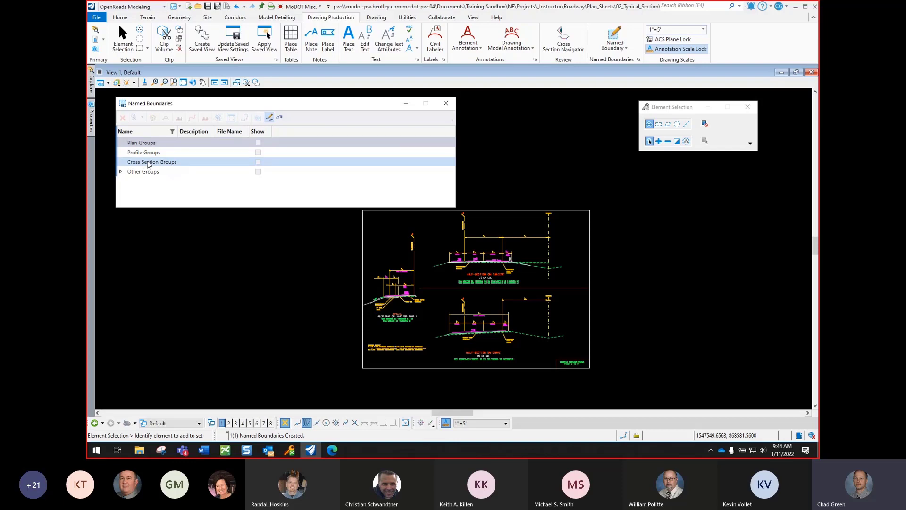
{"action": "left_click", "coordinate": [121, 173]}
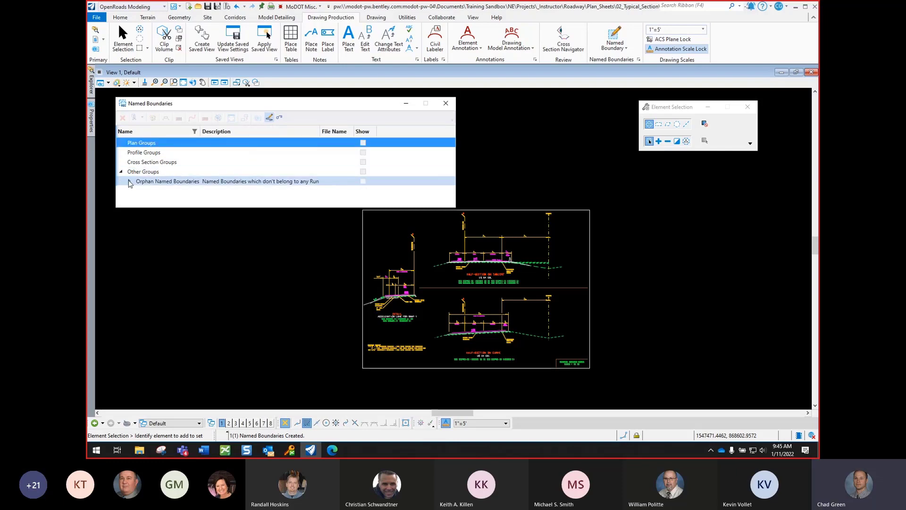
{"action": "left_click", "coordinate": [130, 182]}
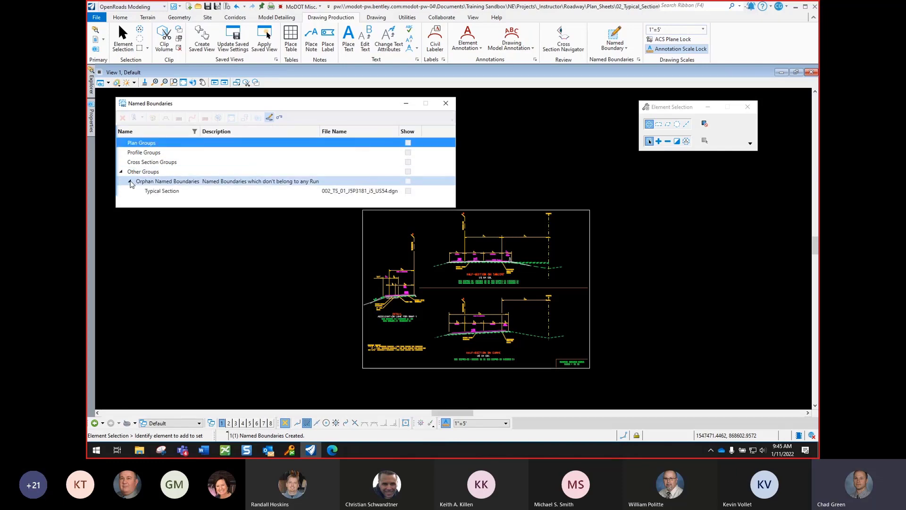
{"action": "left_click", "coordinate": [172, 192]}
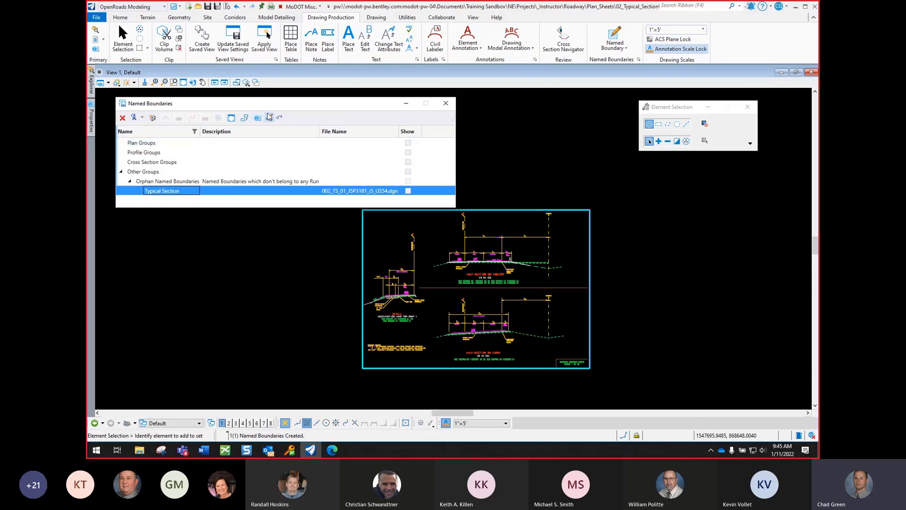
Step: Examine the commands available for the Typical Section named boundary and its place in the Other Groups list
{"action": "right_click", "coordinate": [179, 194]}
{"action": "right_click", "coordinate": [168, 194]}
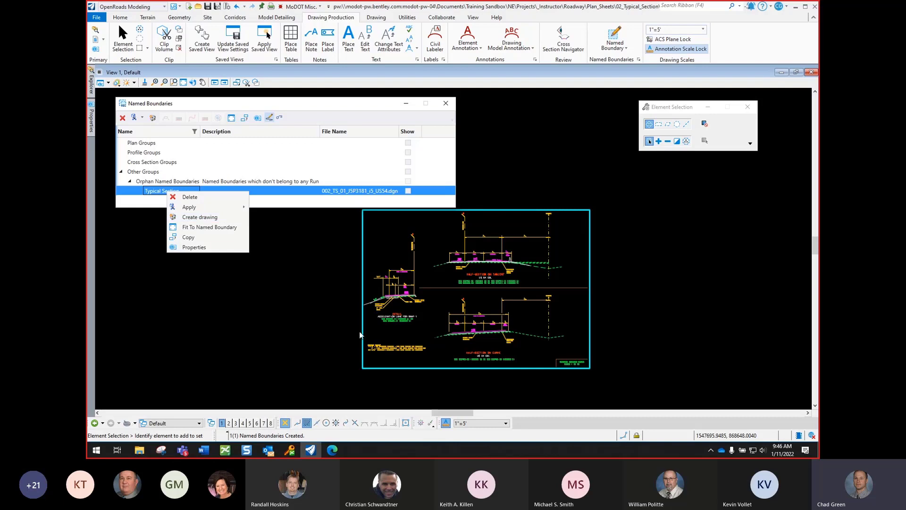
{"action": "left_click", "coordinate": [274, 162]}
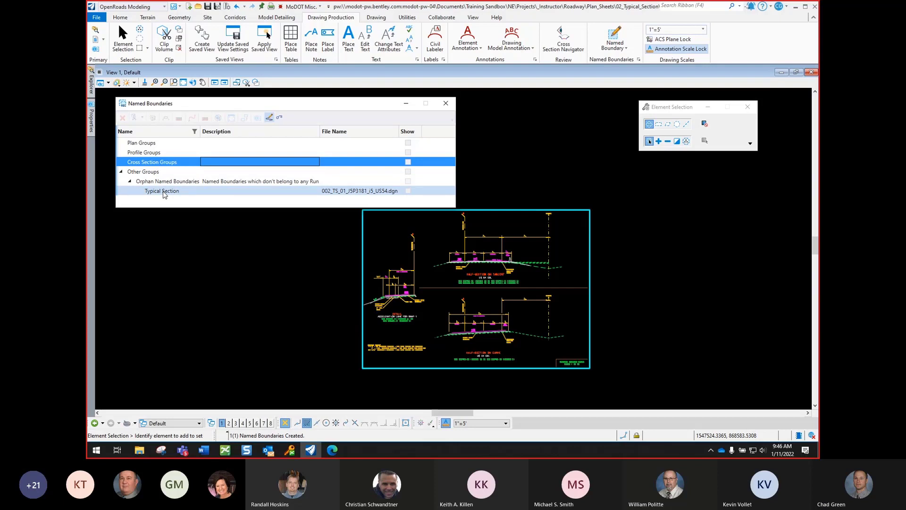
{"action": "left_click", "coordinate": [121, 172]}
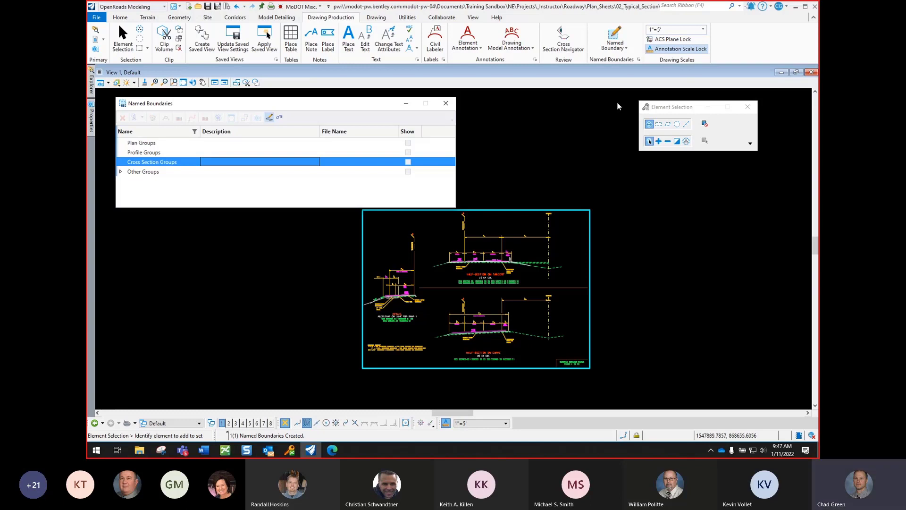
{"action": "left_click", "coordinate": [121, 172]}
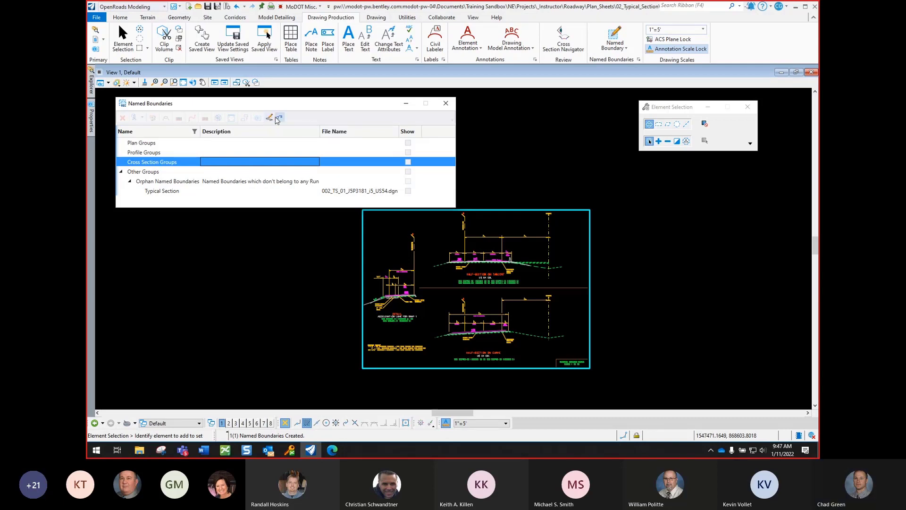
Step: Start creating a drawing from the Typical Section named boundary and set the drawing model's annotation scale to 1"=5'
{"action": "right_click", "coordinate": [166, 193]}
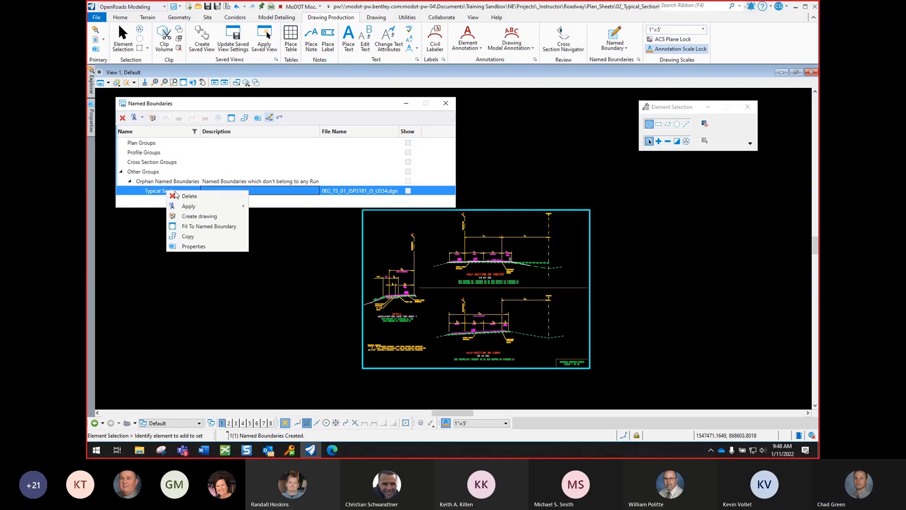
{"action": "left_click", "coordinate": [193, 217]}
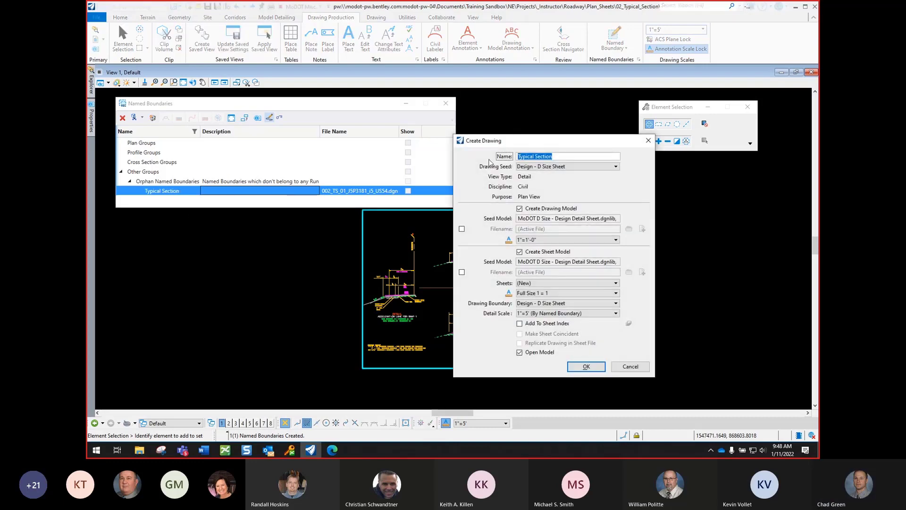
{"action": "left_click_drag", "start_coordinate": [512, 140], "coordinate": [186, 129]}
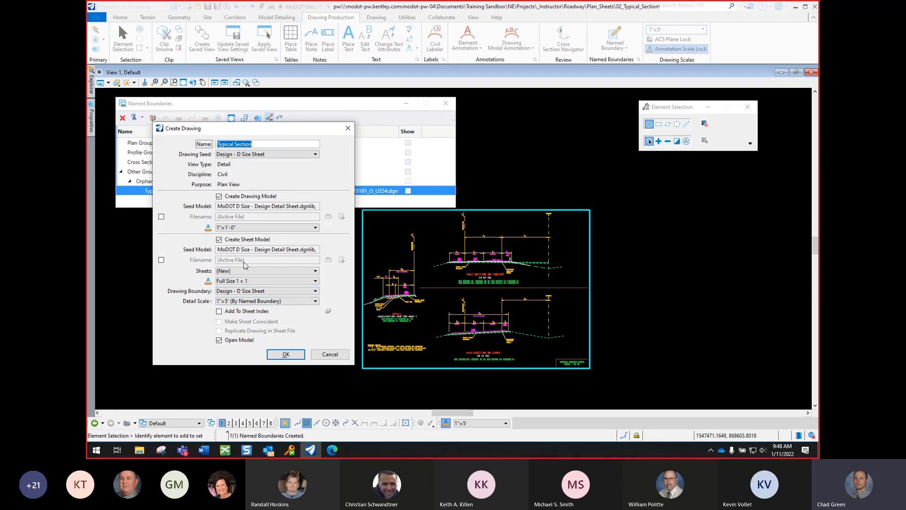
{"action": "left_click", "coordinate": [254, 146]}
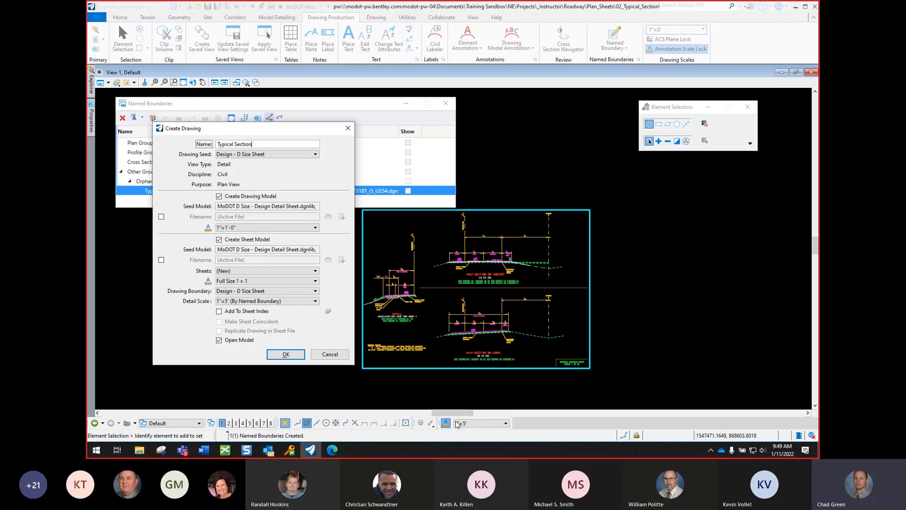
{"action": "left_click", "coordinate": [264, 228]}
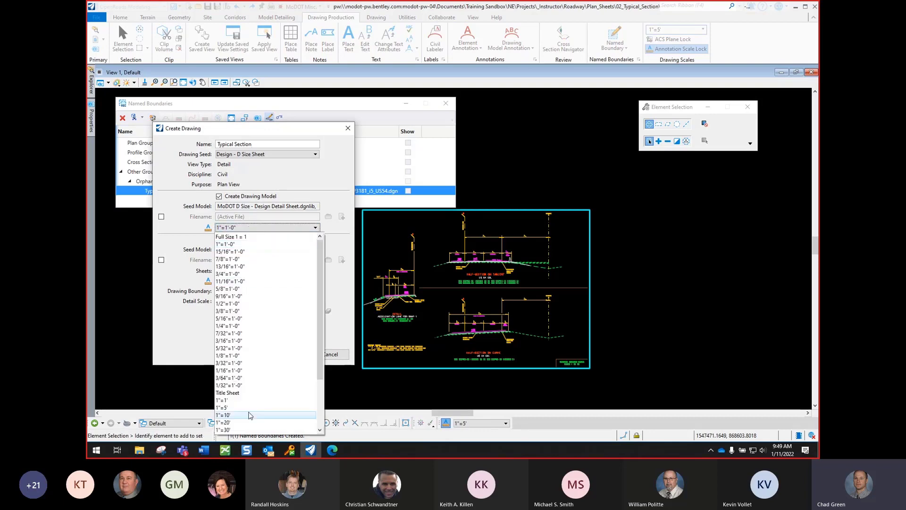
{"action": "left_click", "coordinate": [234, 407]}
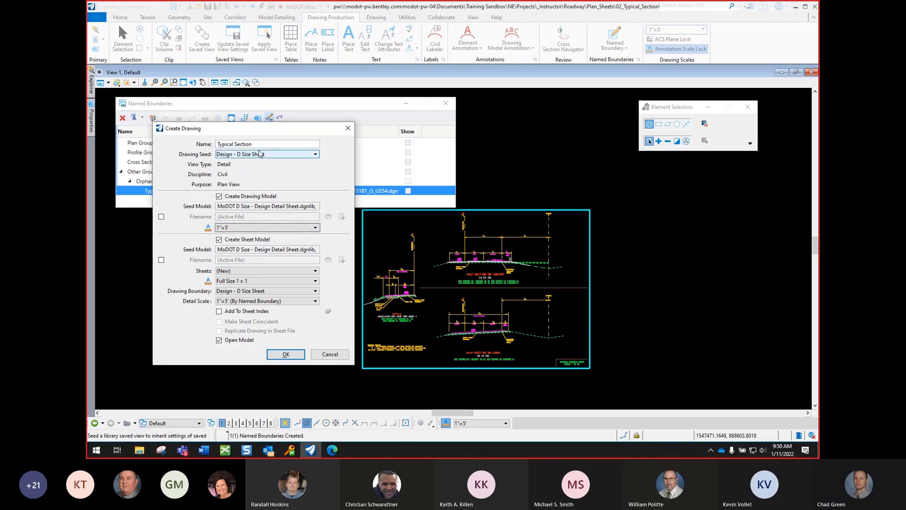
Step: Create the Typical Section drawing and sheet models with the chosen settings, and close the Named Boundaries manager
{"action": "left_click", "coordinate": [286, 354]}
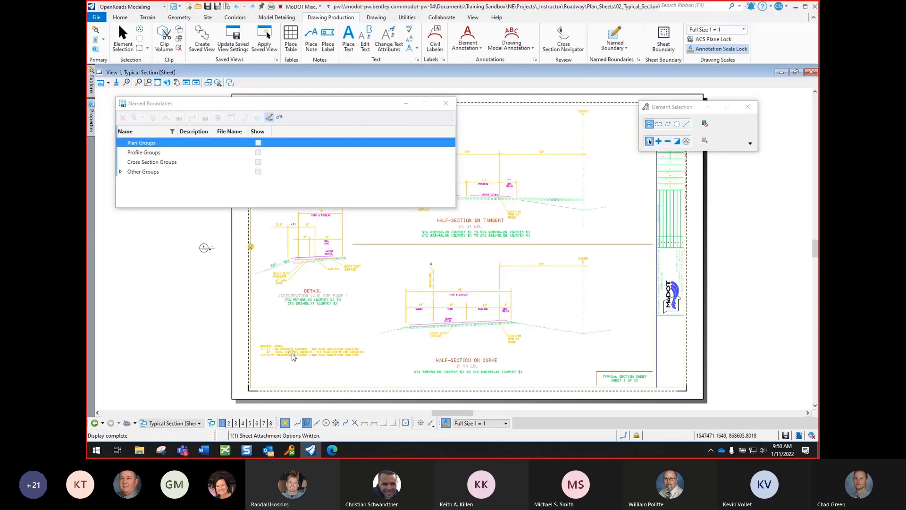
{"action": "left_click", "coordinate": [446, 103]}
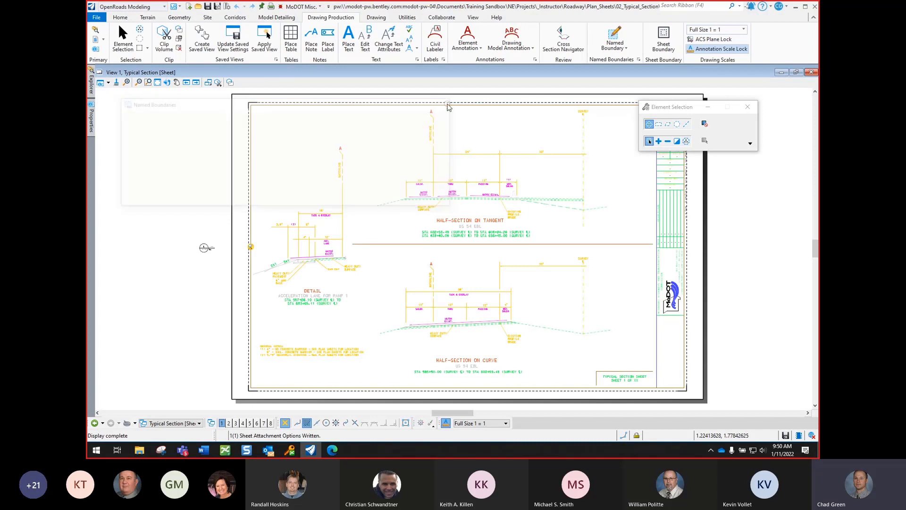
{"action": "left_click", "coordinate": [747, 107]}
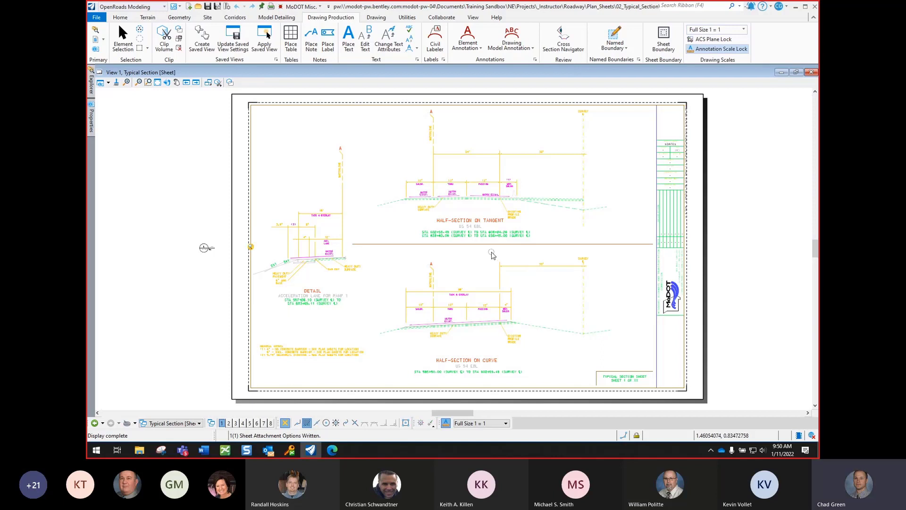
Step: Review the file's view groups and their models, and make the Default model active
{"action": "left_click", "coordinate": [193, 424]}
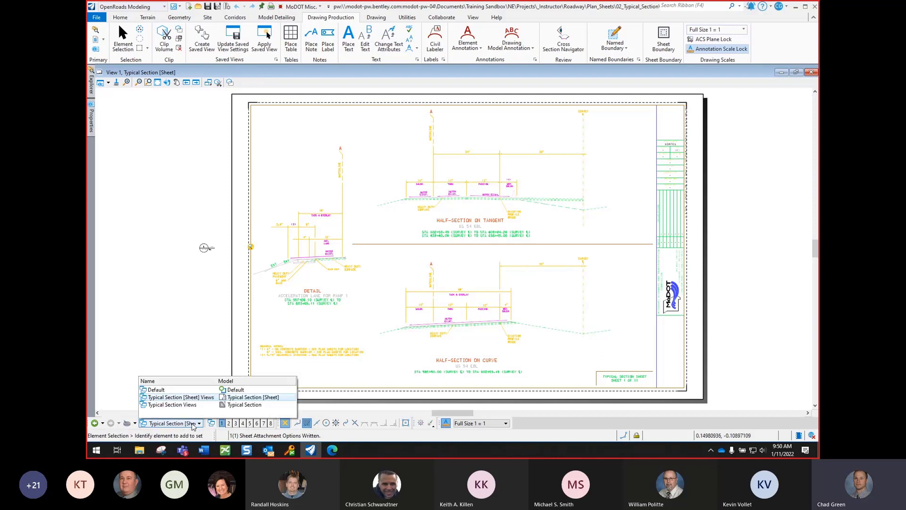
{"action": "left_click", "coordinate": [189, 390]}
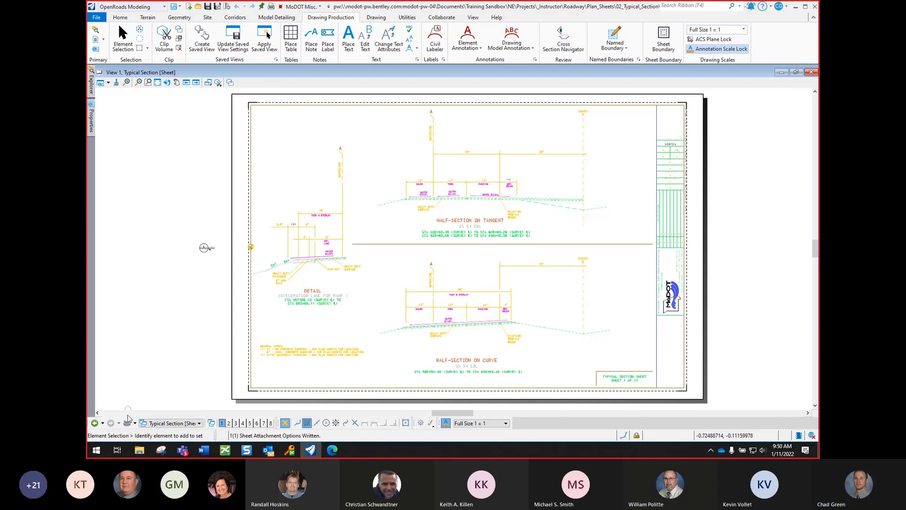
{"action": "left_click", "coordinate": [198, 424]}
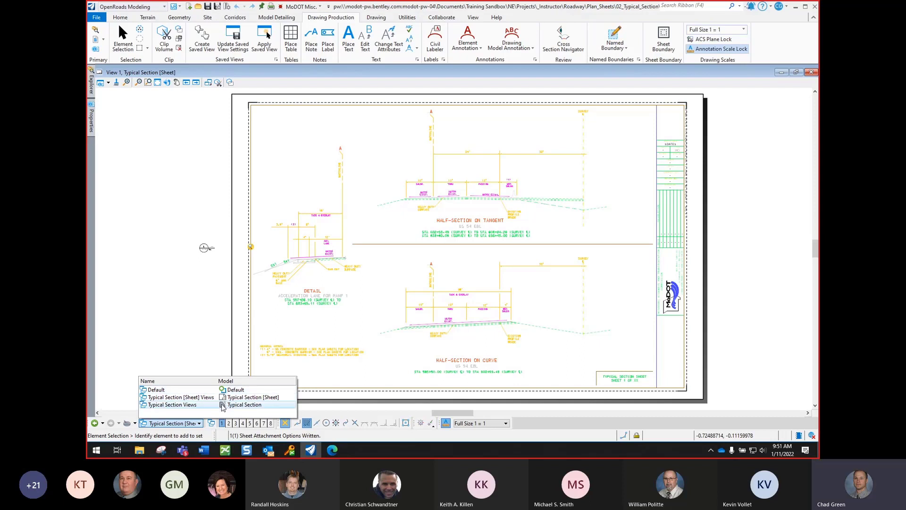
{"action": "left_click", "coordinate": [199, 391]}
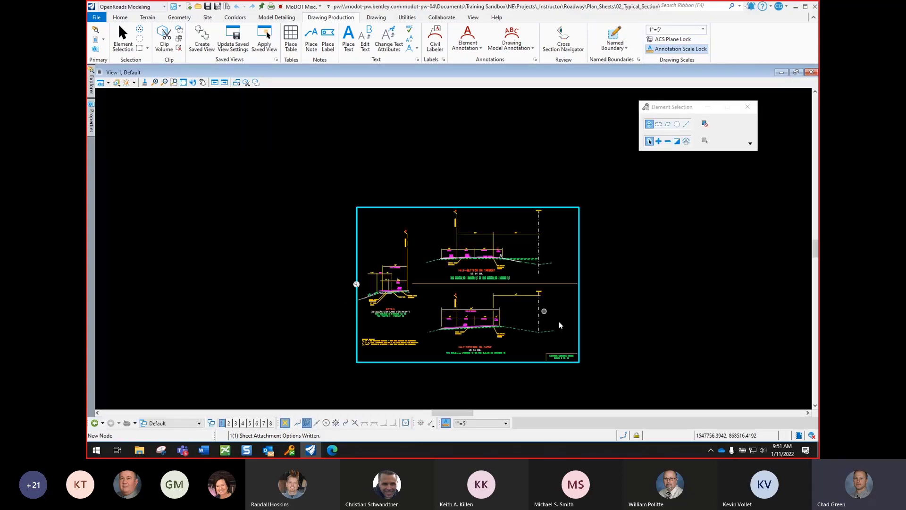
Step: Draw two long crossing diagonal SmartLines over the typical section in the Default model
{"action": "scroll", "coordinate": [597, 349], "scroll_direction": "up", "scroll_amount": 1}
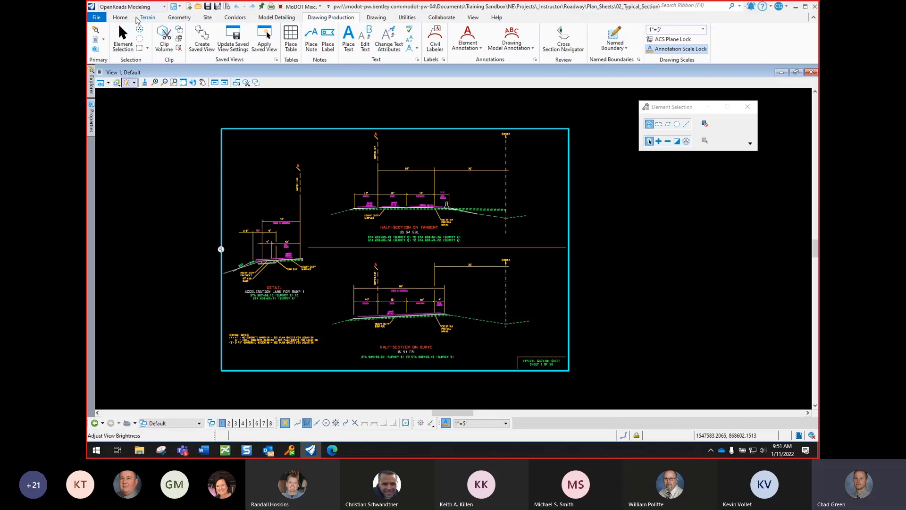
{"action": "left_click", "coordinate": [376, 17]}
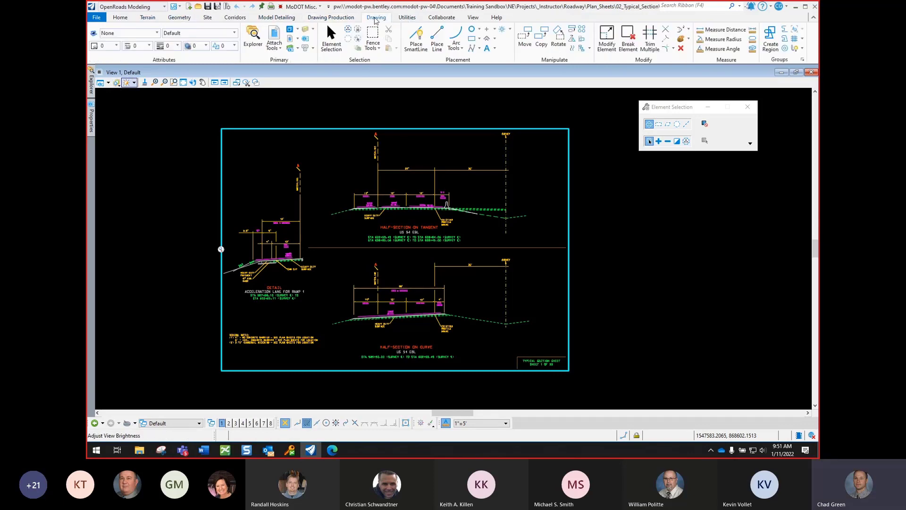
{"action": "left_click", "coordinate": [416, 41]}
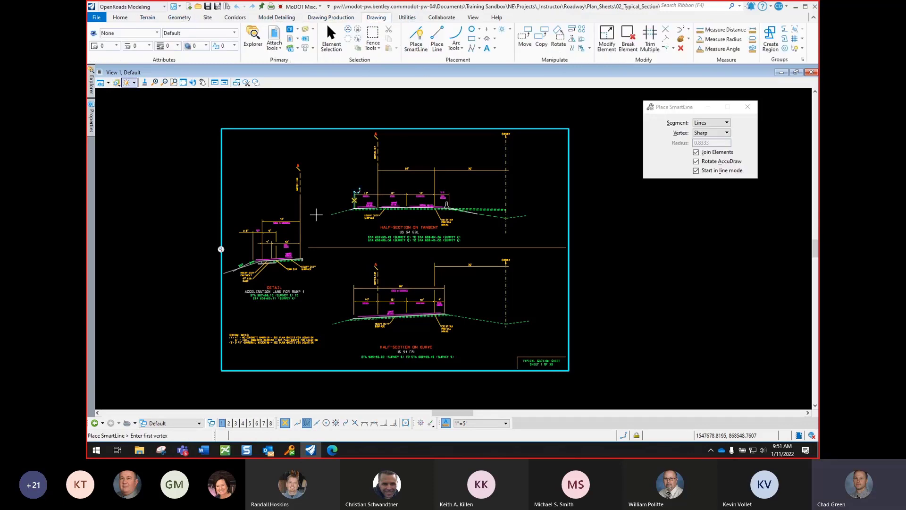
{"action": "left_click", "coordinate": [246, 147]}
{"action": "left_click", "coordinate": [556, 345]}
{"action": "right_click", "coordinate": [556, 345]}
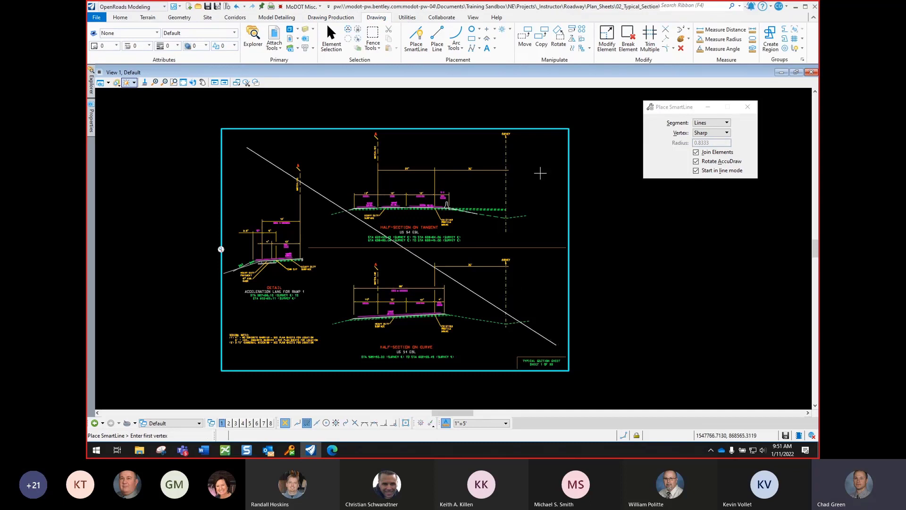
{"action": "left_click", "coordinate": [546, 160]}
{"action": "left_click", "coordinate": [247, 332]}
{"action": "right_click", "coordinate": [247, 332]}
Step: Draw three more SmartLines across the typical section, two steep ones and one shallow one
{"action": "left_click", "coordinate": [340, 149]}
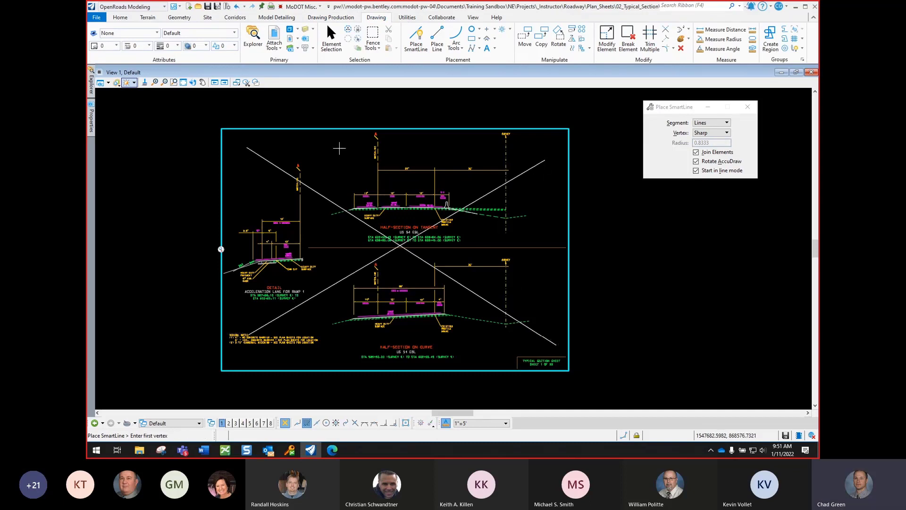
{"action": "left_click", "coordinate": [354, 348]}
{"action": "right_click", "coordinate": [354, 349]}
{"action": "left_click", "coordinate": [421, 148]}
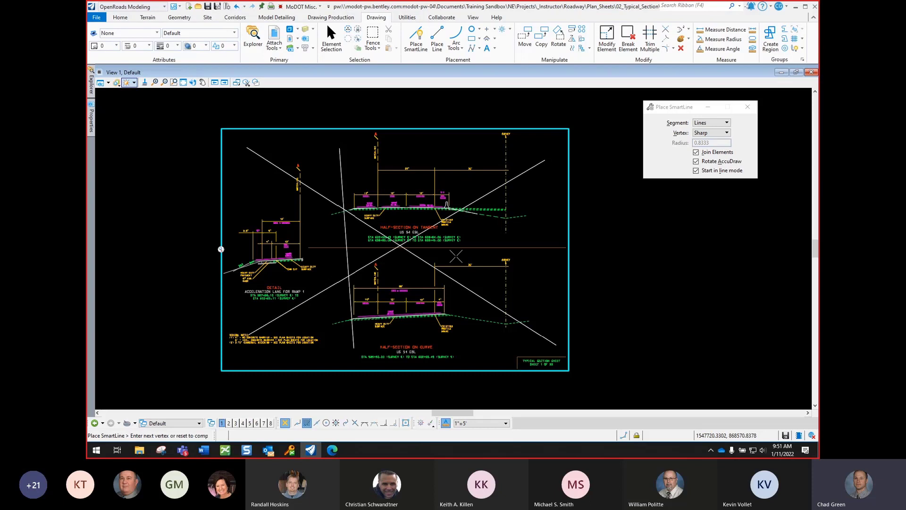
{"action": "left_click", "coordinate": [482, 348]}
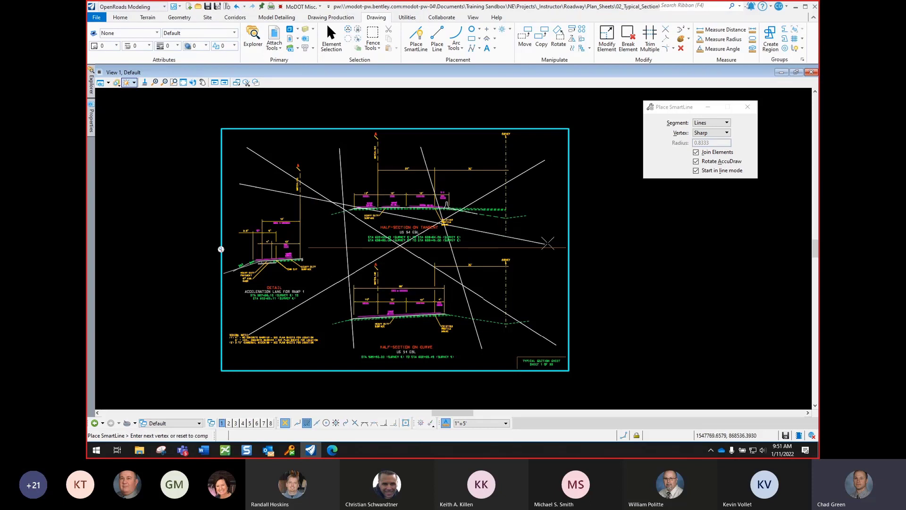
{"action": "left_click", "coordinate": [548, 238]}
{"action": "right_click", "coordinate": [548, 238]}
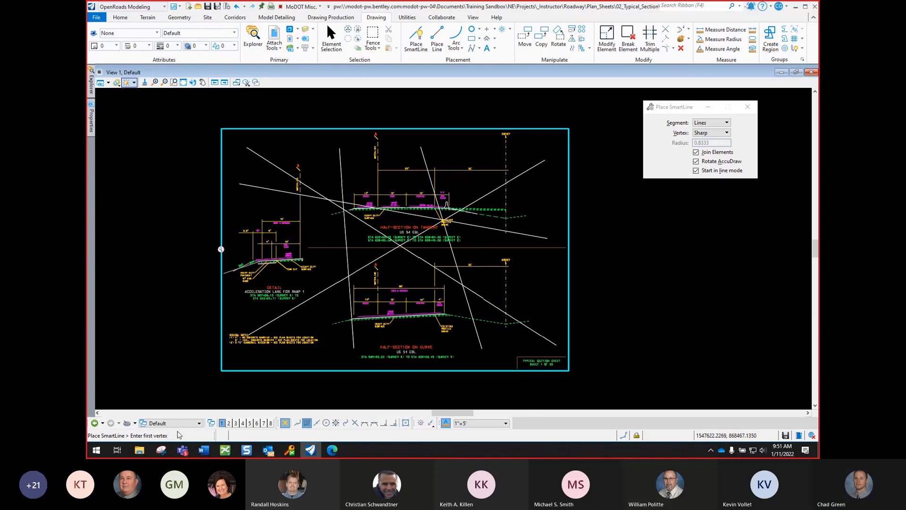
Step: Compare the lines drawn in the Default model with the Typical Section [Sheet] model, ending in the Default model
{"action": "left_click", "coordinate": [181, 424]}
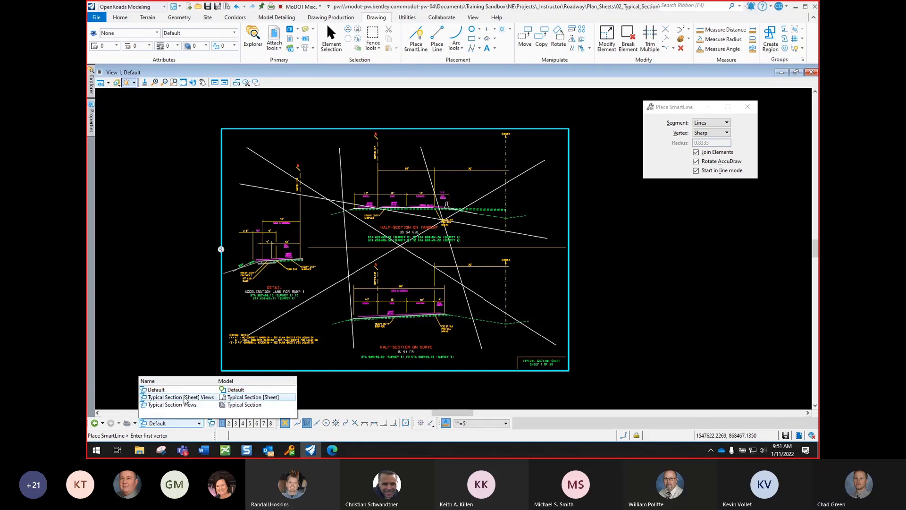
{"action": "left_click", "coordinate": [183, 398]}
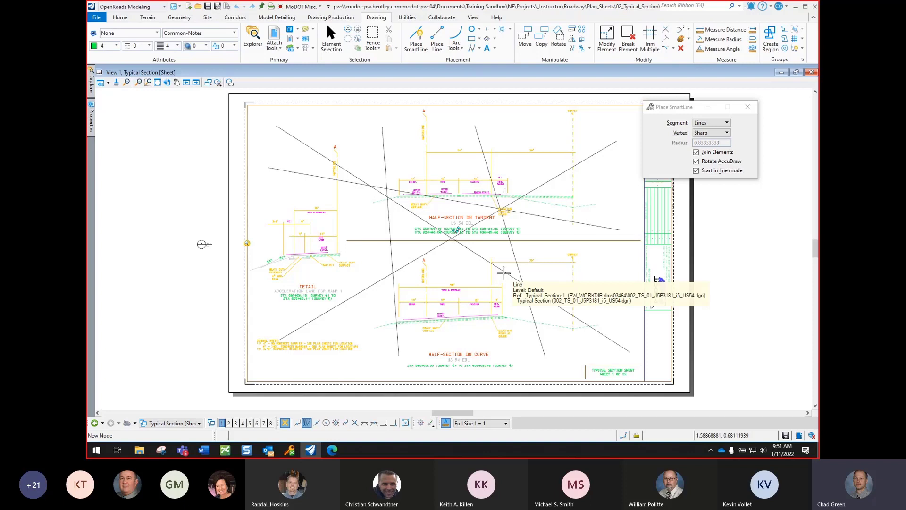
{"action": "left_click", "coordinate": [194, 423]}
{"action": "left_click", "coordinate": [174, 394]}
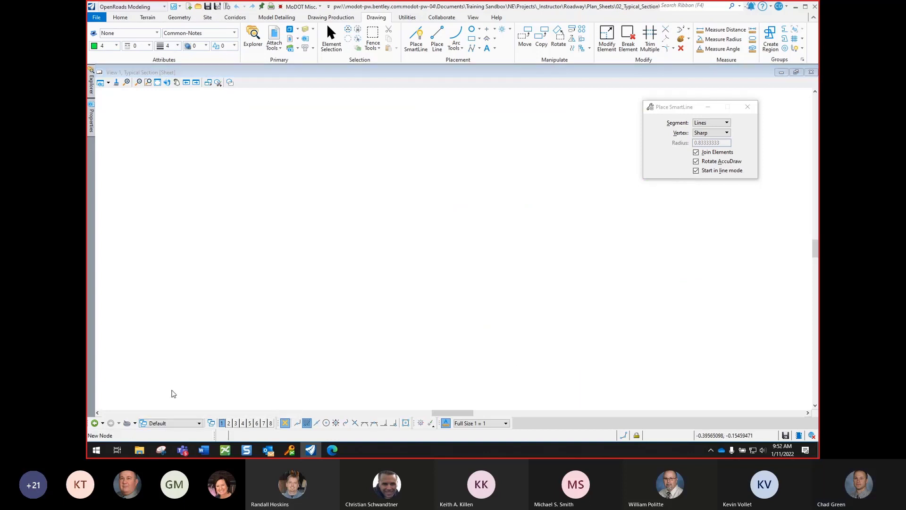
{"action": "left_click", "coordinate": [172, 424]}
{"action": "left_click", "coordinate": [188, 398]}
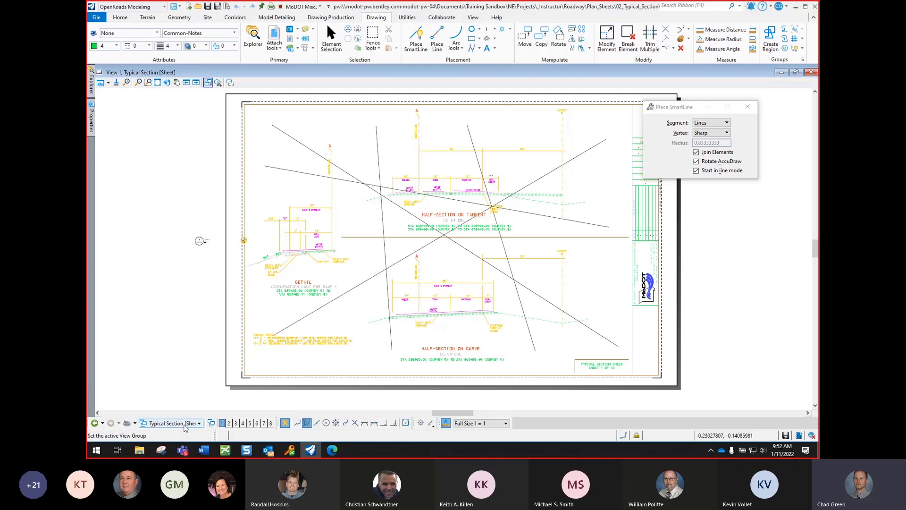
{"action": "left_click", "coordinate": [172, 424]}
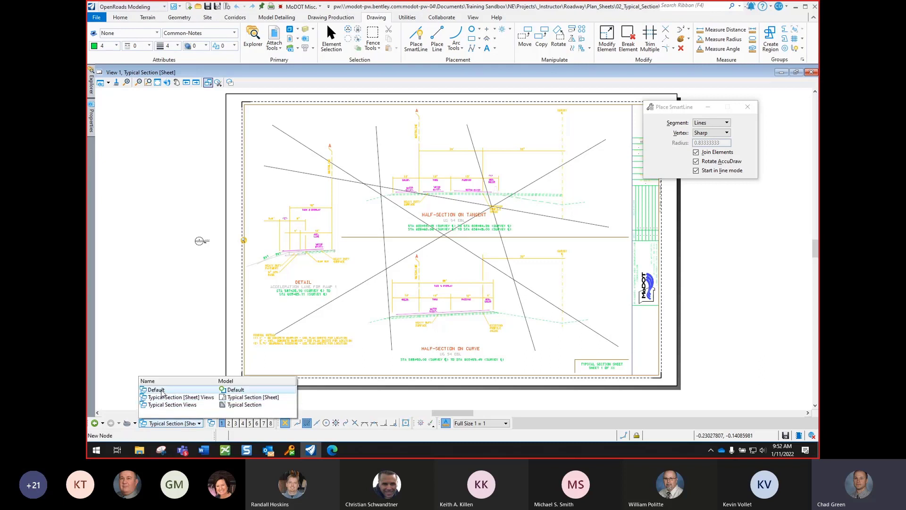
{"action": "left_click", "coordinate": [158, 390]}
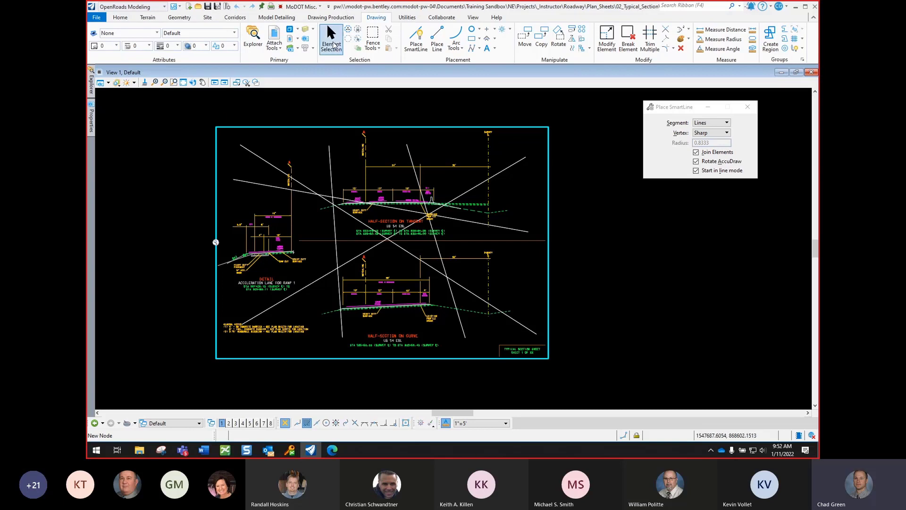
Step: Leave line placement for element selection and open the Typical Section drawing model
{"action": "left_click", "coordinate": [331, 40]}
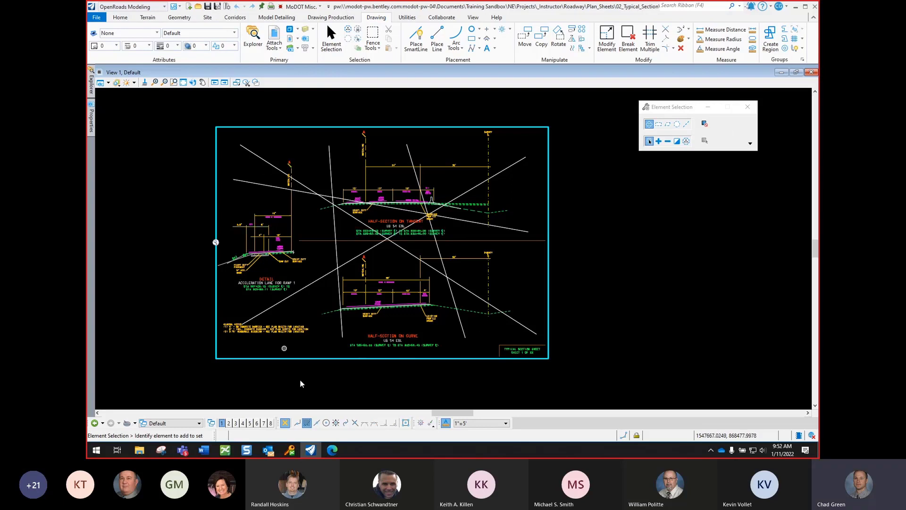
{"action": "left_click", "coordinate": [182, 423]}
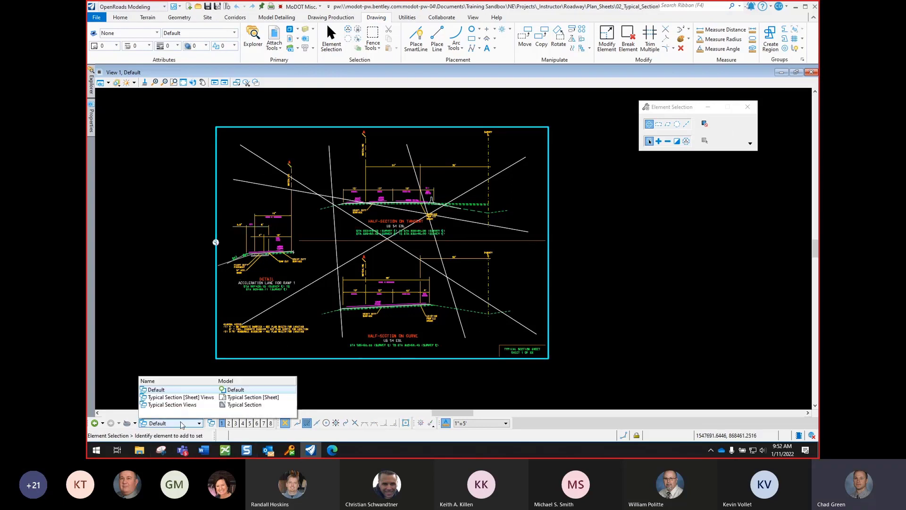
{"action": "left_click", "coordinate": [188, 404]}
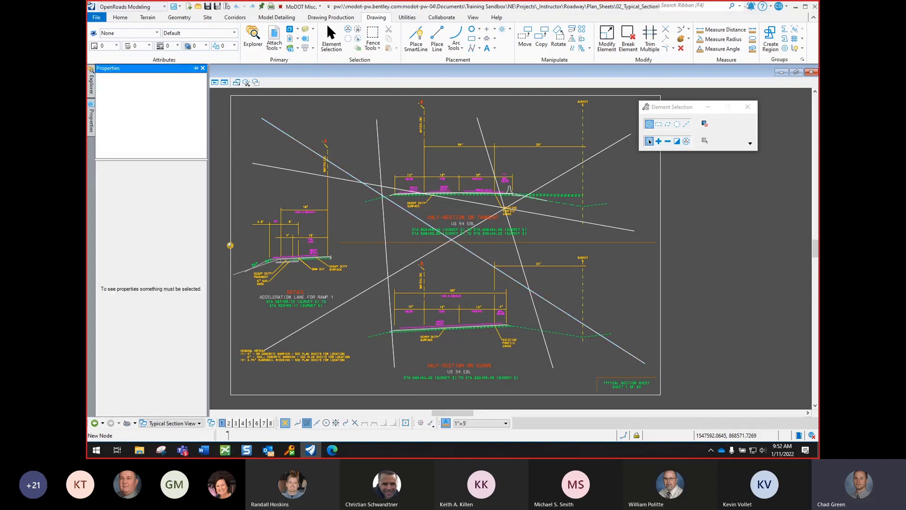
Step: Switch the workflow to MoDOT CADD Detailing Standards and display its Design standards
{"action": "left_click", "coordinate": [138, 7]}
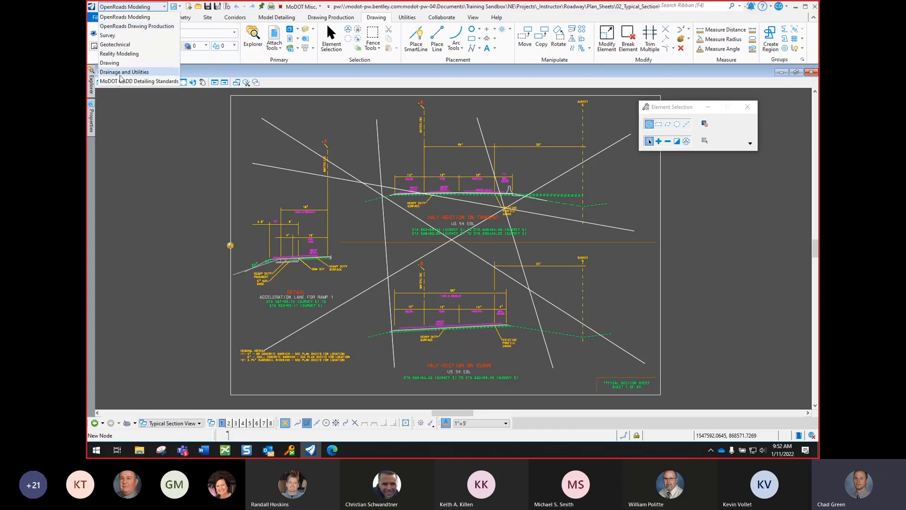
{"action": "left_click", "coordinate": [125, 82]}
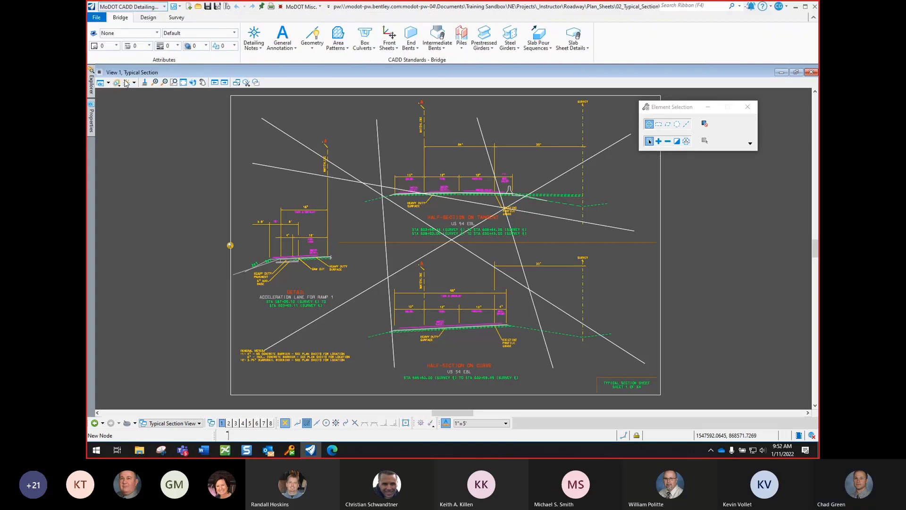
{"action": "left_click", "coordinate": [295, 47]}
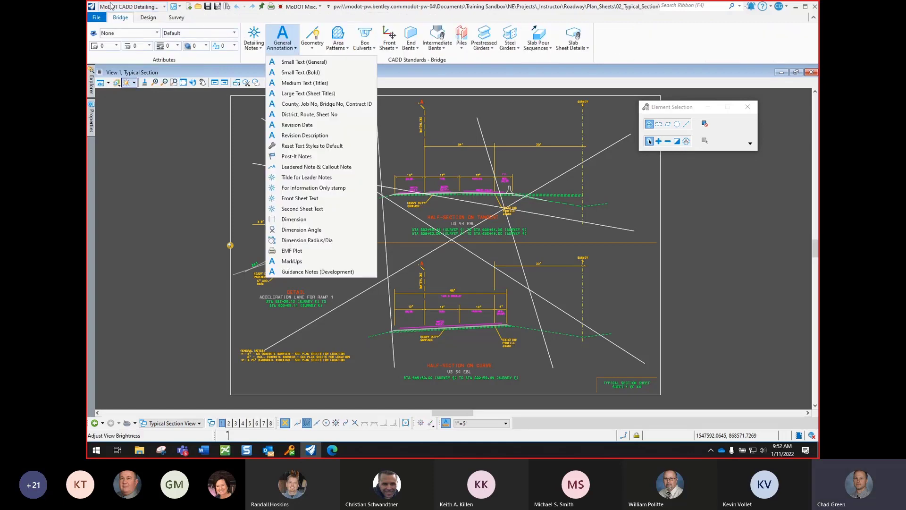
{"action": "left_click", "coordinate": [148, 17]}
{"action": "left_click", "coordinate": [149, 18]}
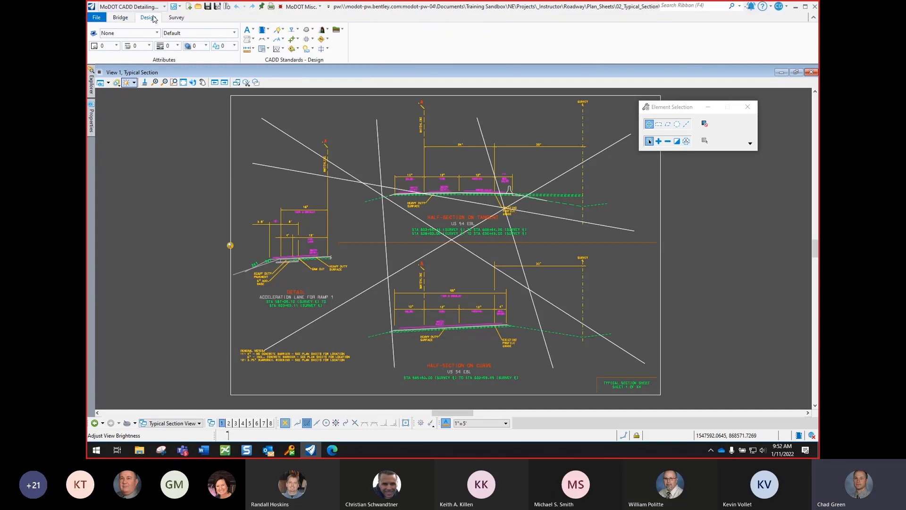
Step: Place two Graphic Scale 1" = 10' cells in the drawing model, one above the acceleration lane detail and one above the sheet title box
{"action": "left_click", "coordinate": [254, 30]}
{"action": "left_click", "coordinate": [410, 60]}
{"action": "left_click", "coordinate": [253, 40]}
{"action": "left_click", "coordinate": [253, 41]}
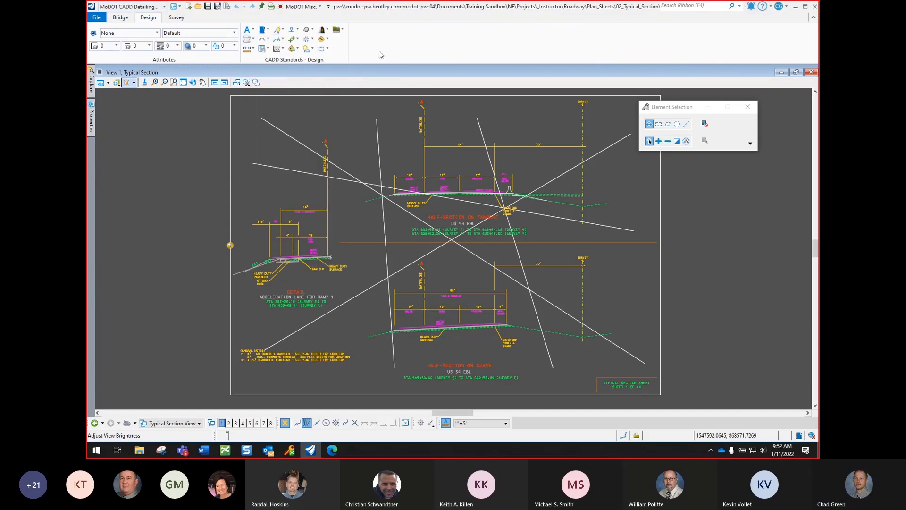
{"action": "left_click", "coordinate": [254, 49]}
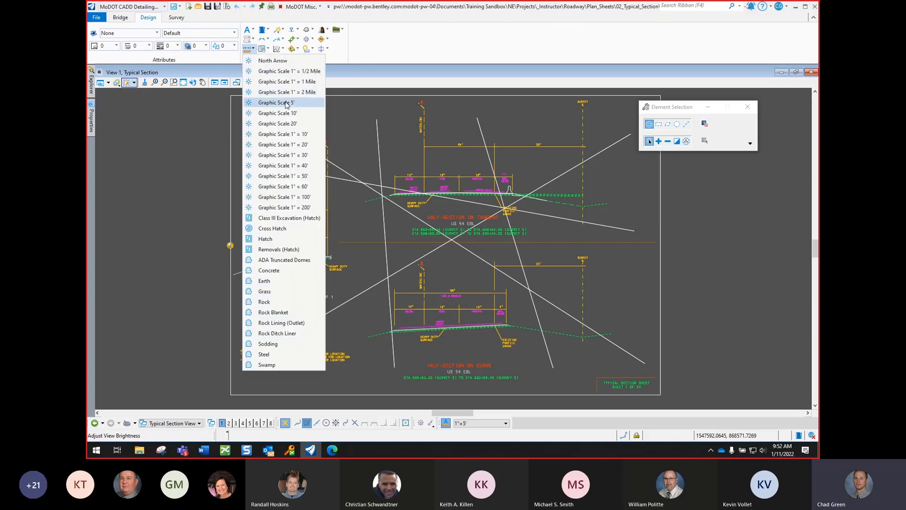
{"action": "left_click", "coordinate": [296, 138]}
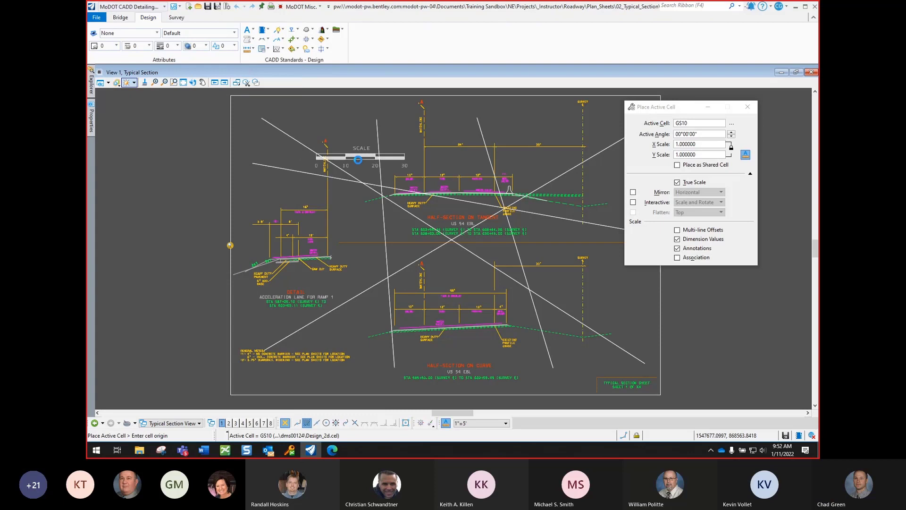
{"action": "left_click", "coordinate": [328, 114]}
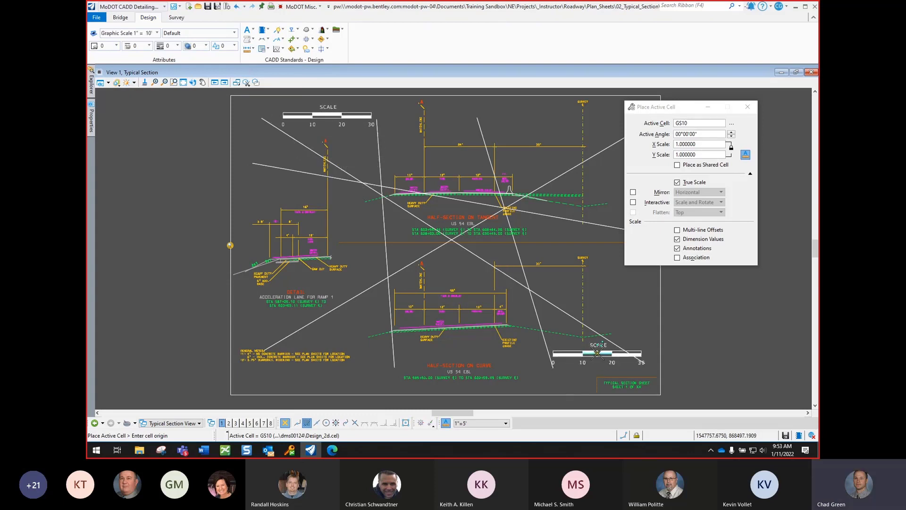
{"action": "left_click", "coordinate": [597, 354]}
{"action": "key", "text": "Escape"}
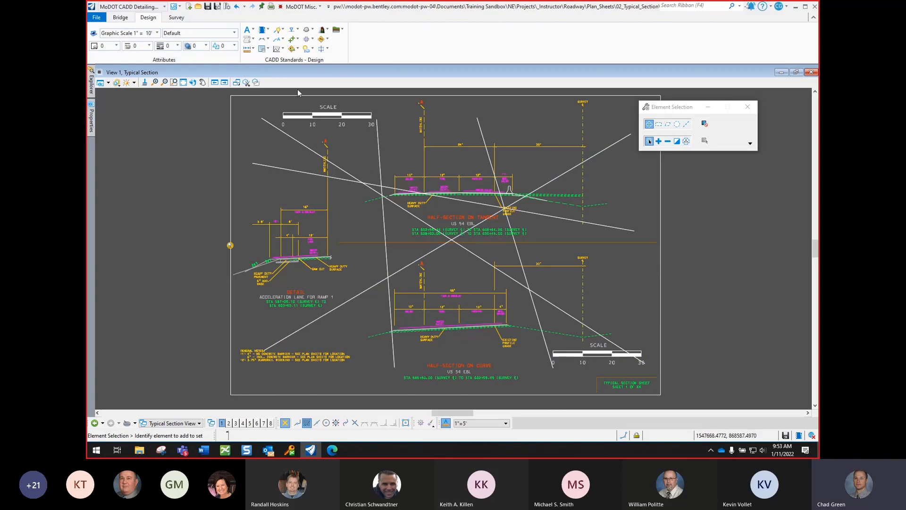
Step: Return to the Default model to check it for the graphic scales placed in the drawing model
{"action": "left_click", "coordinate": [172, 423]}
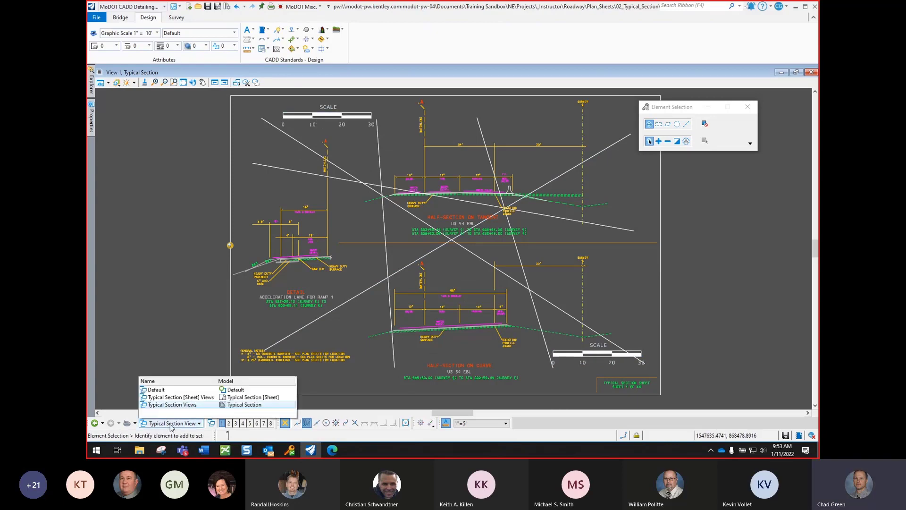
{"action": "left_click", "coordinate": [171, 391]}
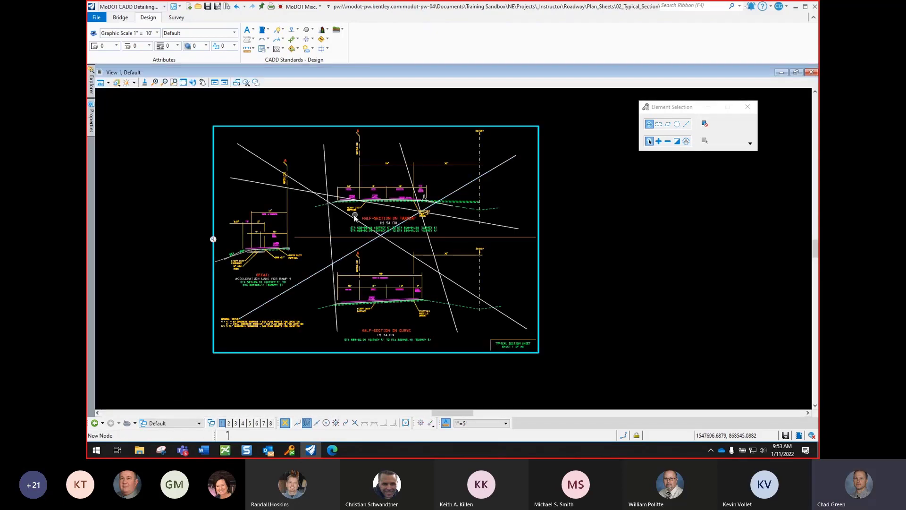
Step: Open the Typical Section sheet model to check it for the graphic scales, and return to the Default model to compare
{"action": "left_click", "coordinate": [182, 424]}
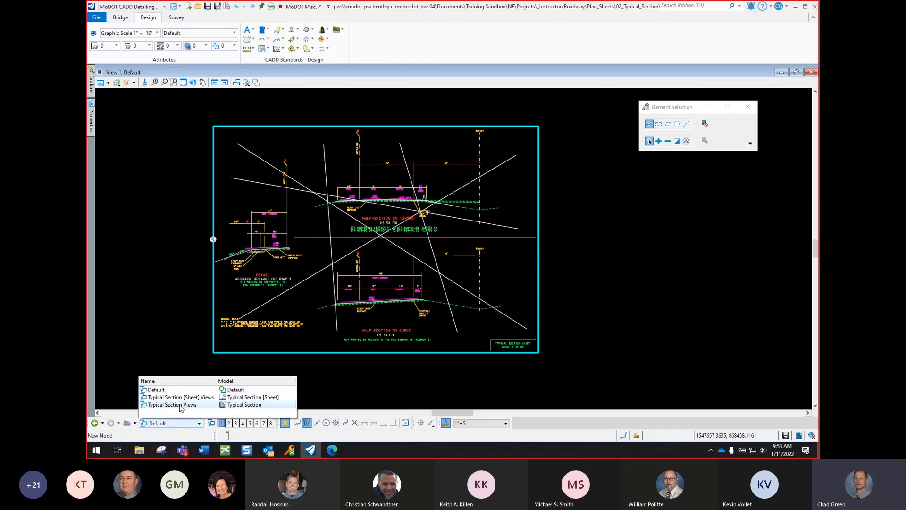
{"action": "left_click", "coordinate": [178, 397]}
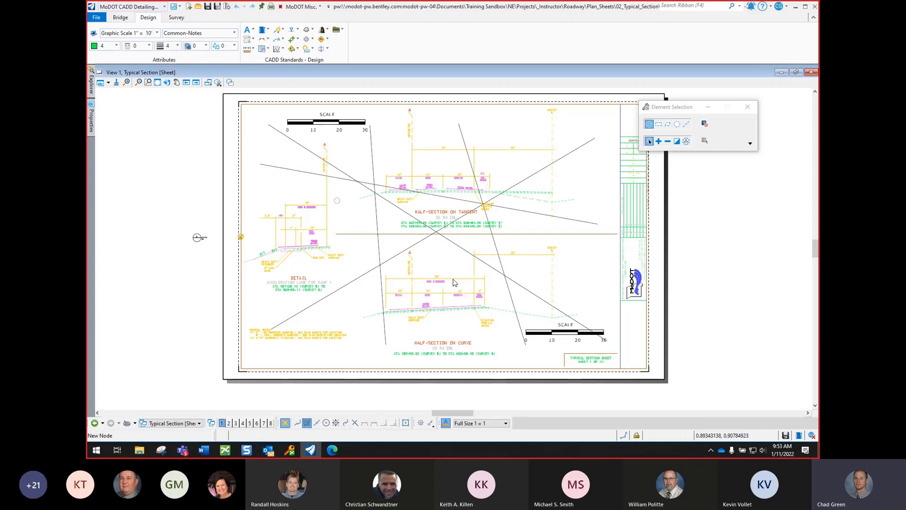
{"action": "left_click", "coordinate": [181, 423]}
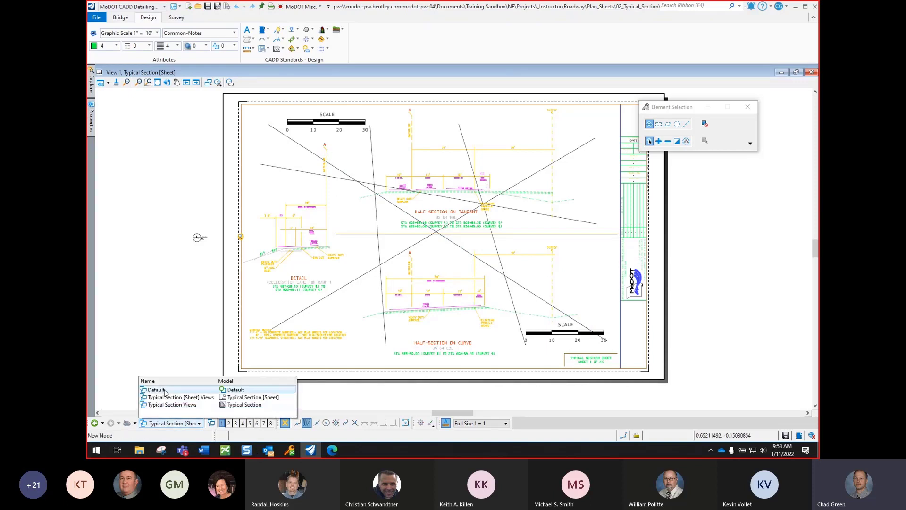
{"action": "left_click", "coordinate": [167, 394]}
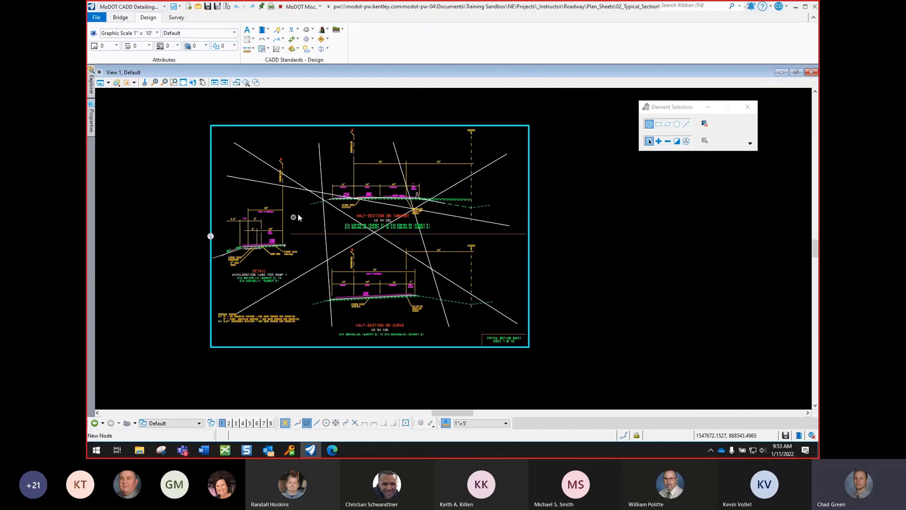
{"action": "mouse_move", "coordinate": [396, 221]}
{"action": "scroll", "coordinate": [252, 250], "scroll_direction": "up", "scroll_amount": 1}
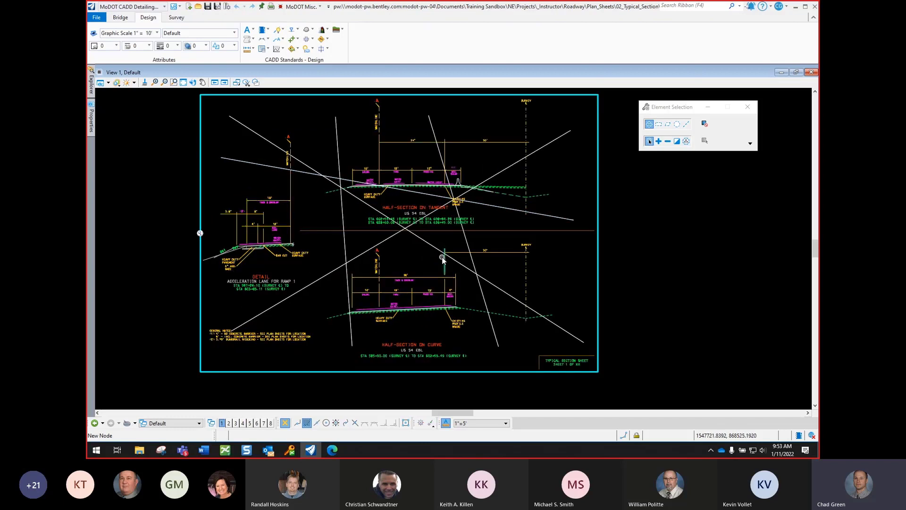
Step: Open the Typical Section sheet model, examine its title block fields and the available MoDOT text styles, and return to the Default model
{"action": "left_click", "coordinate": [187, 423]}
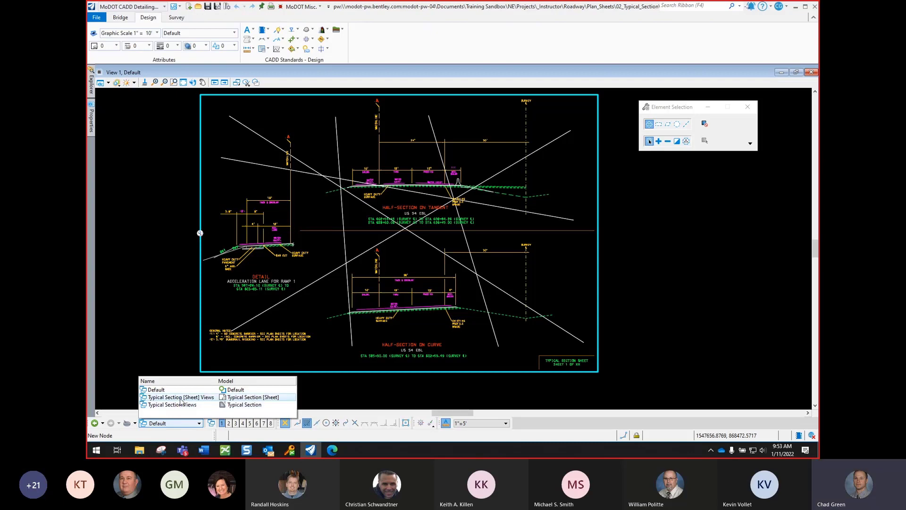
{"action": "left_click", "coordinate": [180, 398]}
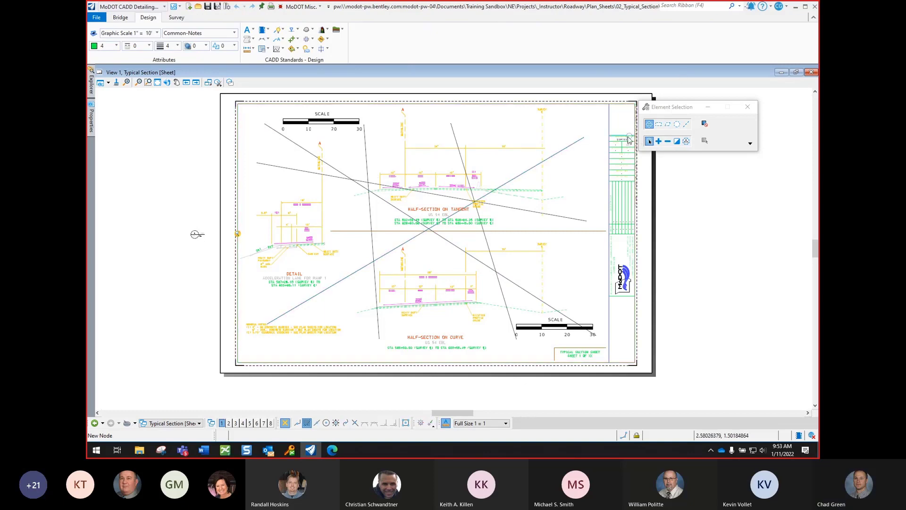
{"action": "scroll", "coordinate": [628, 140], "scroll_direction": "up", "scroll_amount": 5}
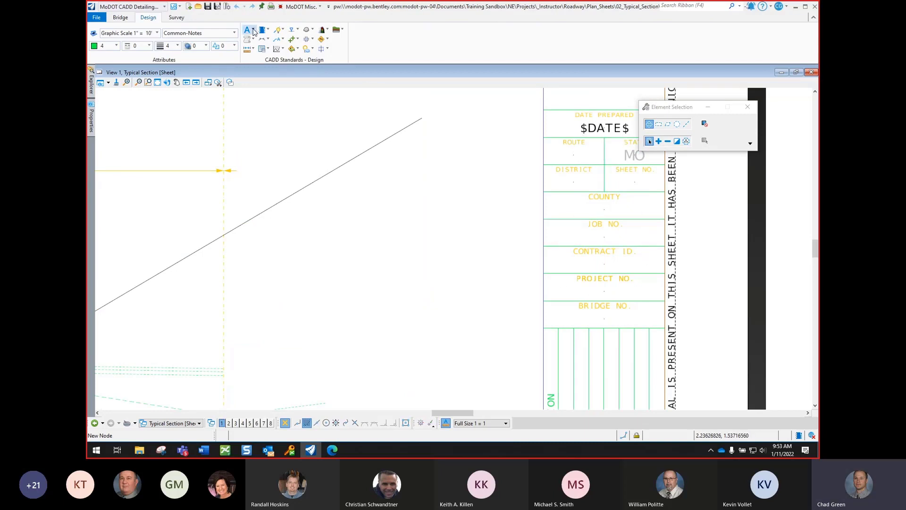
{"action": "left_click", "coordinate": [253, 30]}
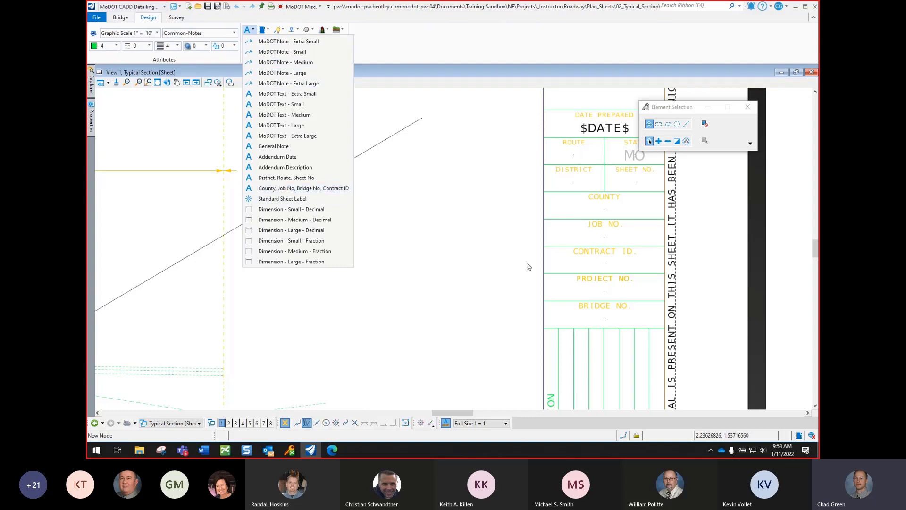
{"action": "left_click", "coordinate": [429, 166]}
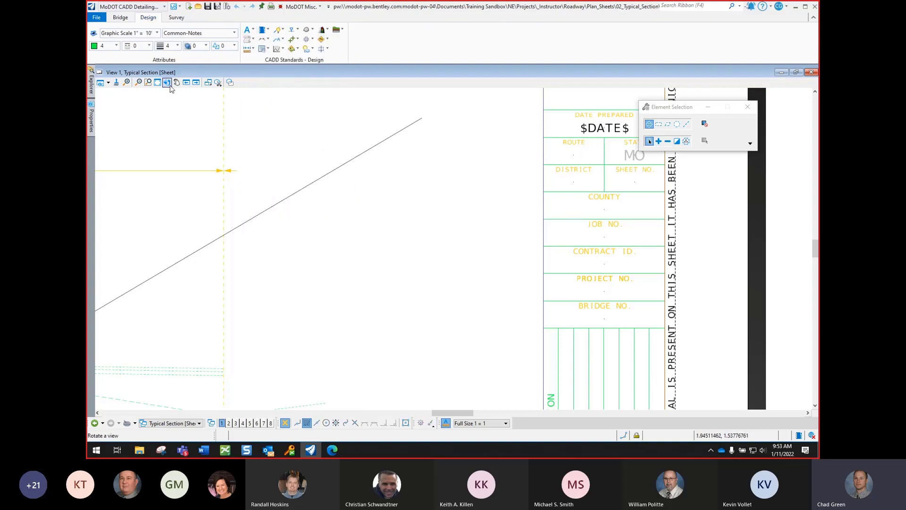
{"action": "left_click", "coordinate": [157, 82]}
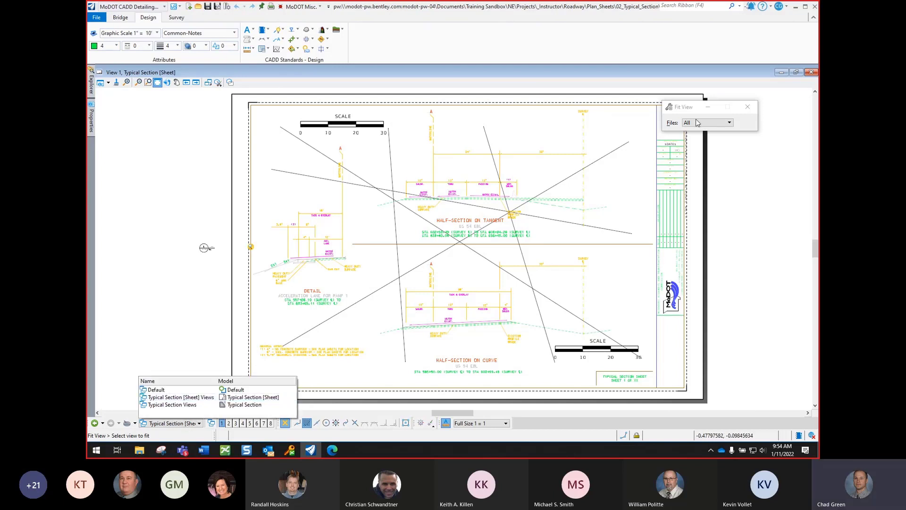
{"action": "left_click", "coordinate": [169, 389]}
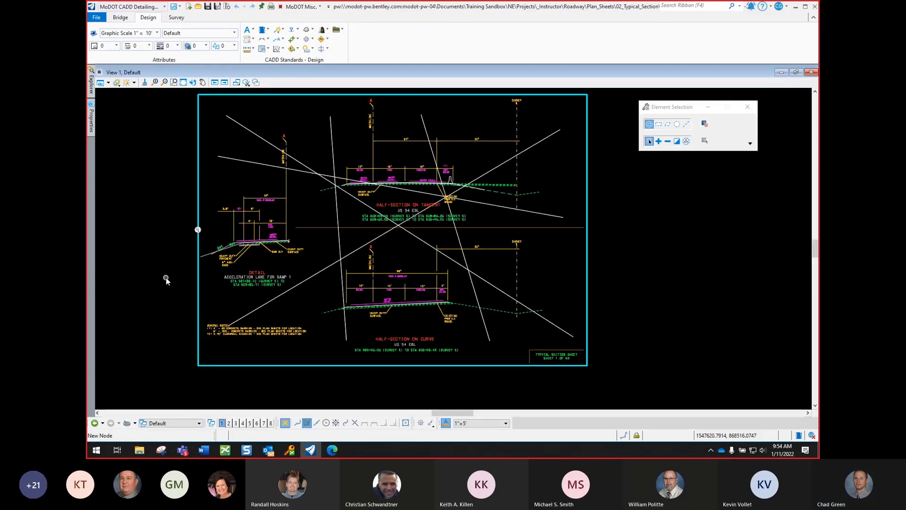
{"action": "scroll", "coordinate": [176, 338], "scroll_direction": "down", "scroll_amount": 1}
{"action": "scroll", "coordinate": [170, 205], "scroll_direction": "up", "scroll_amount": 1}
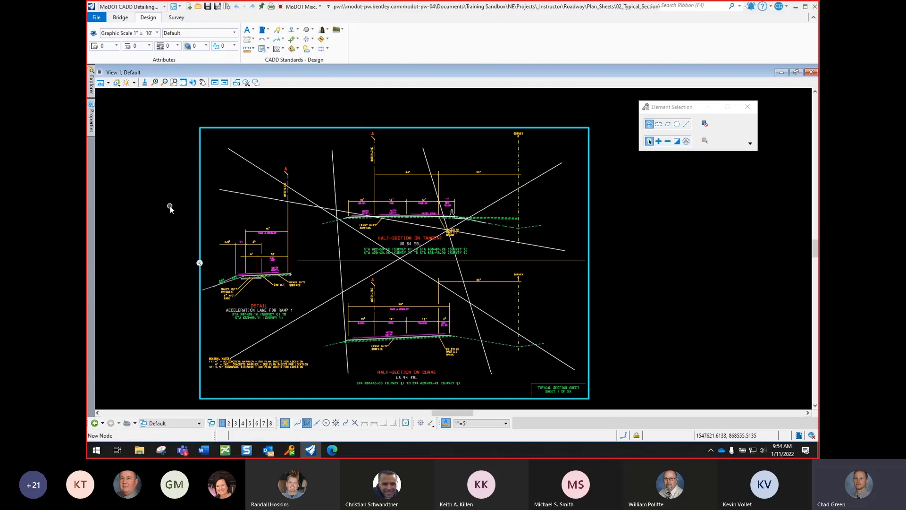
{"action": "scroll", "coordinate": [170, 206], "scroll_direction": "down", "scroll_amount": 1}
{"action": "scroll", "coordinate": [130, 259], "scroll_direction": "up", "scroll_amount": 1}
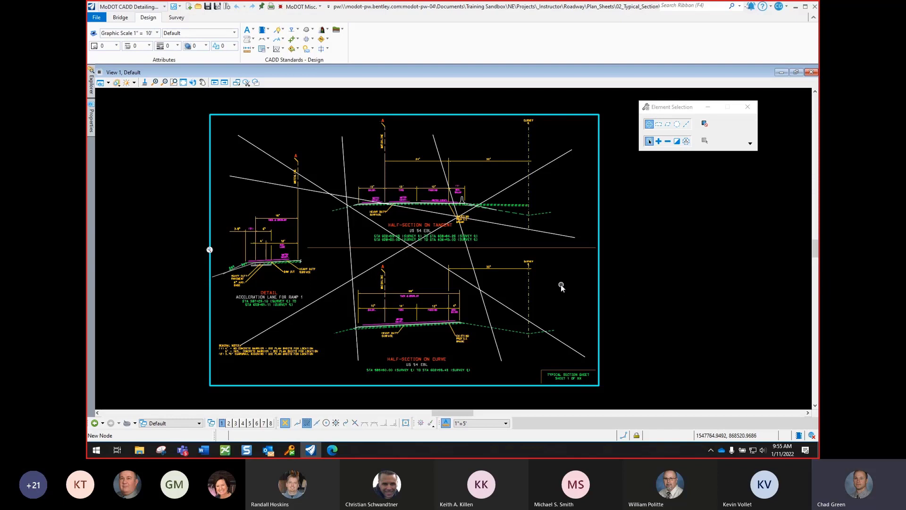
{"action": "scroll", "coordinate": [479, 274], "scroll_direction": "down", "scroll_amount": 1}
{"action": "scroll", "coordinate": [380, 266], "scroll_direction": "up", "scroll_amount": 1}
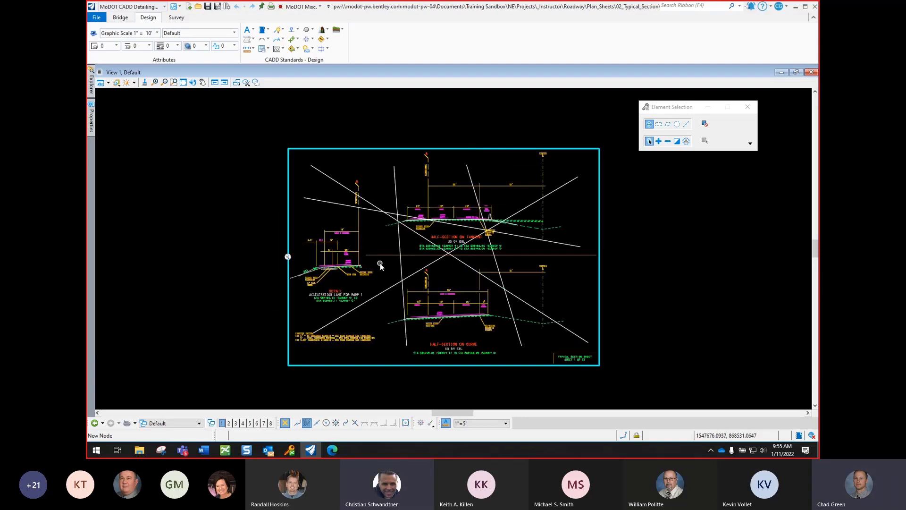
{"action": "scroll", "coordinate": [380, 264], "scroll_direction": "up", "scroll_amount": 1}
{"action": "scroll", "coordinate": [379, 264], "scroll_direction": "down", "scroll_amount": 1}
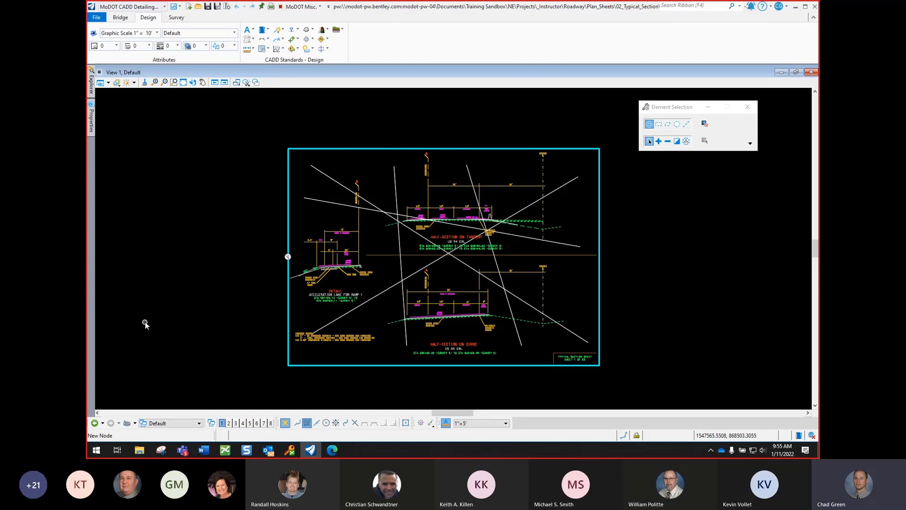
{"action": "scroll", "coordinate": [423, 405], "scroll_direction": "up", "scroll_amount": 1}
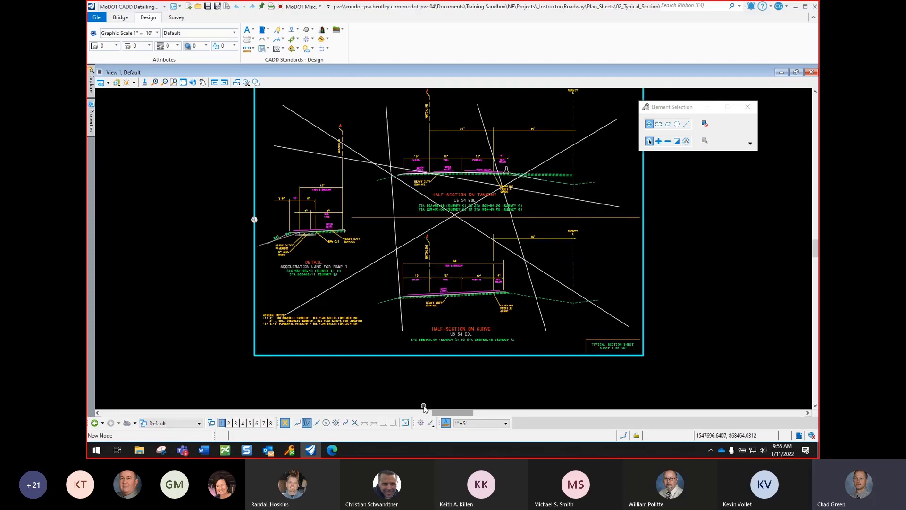
{"action": "scroll", "coordinate": [429, 393], "scroll_direction": "down", "scroll_amount": 1}
{"action": "scroll", "coordinate": [432, 366], "scroll_direction": "up", "scroll_amount": 1}
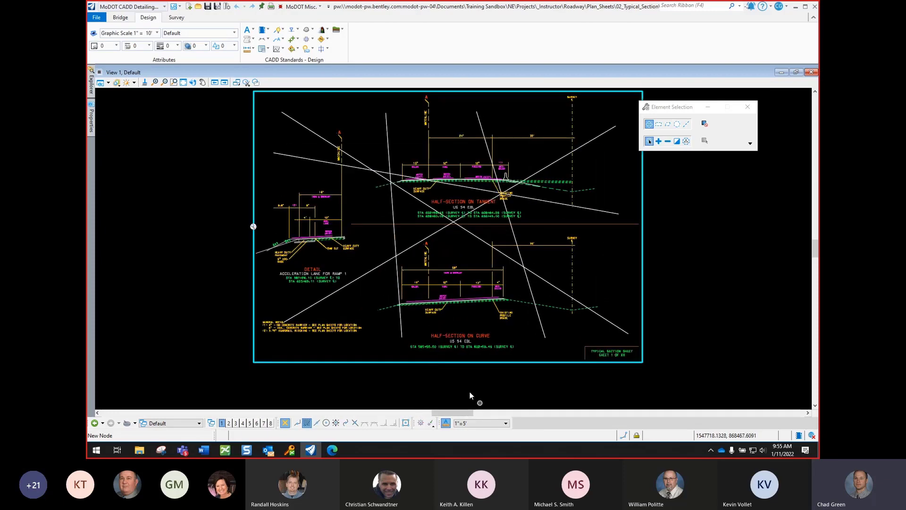
{"action": "scroll", "coordinate": [383, 256], "scroll_direction": "down", "scroll_amount": 1}
{"action": "scroll", "coordinate": [452, 186], "scroll_direction": "up", "scroll_amount": 1}
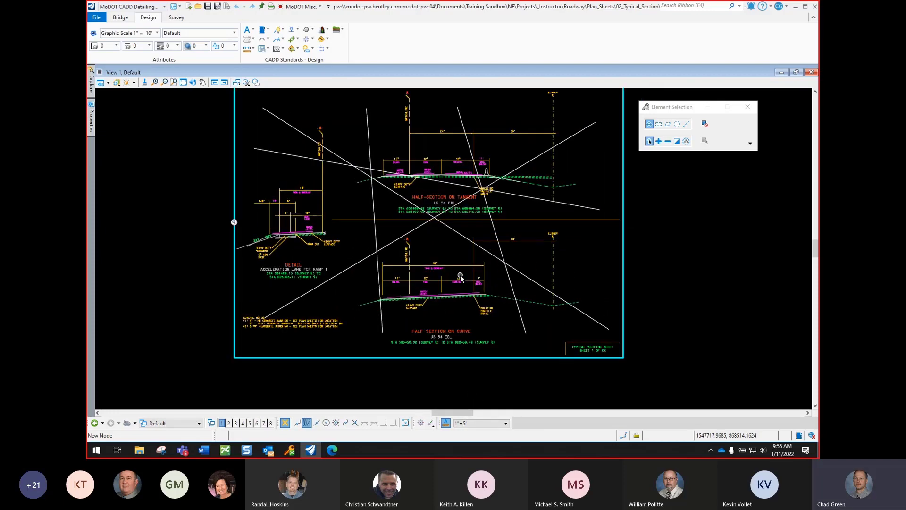
{"action": "scroll", "coordinate": [453, 186], "scroll_direction": "down", "scroll_amount": 1}
{"action": "scroll", "coordinate": [452, 187], "scroll_direction": "up", "scroll_amount": 1}
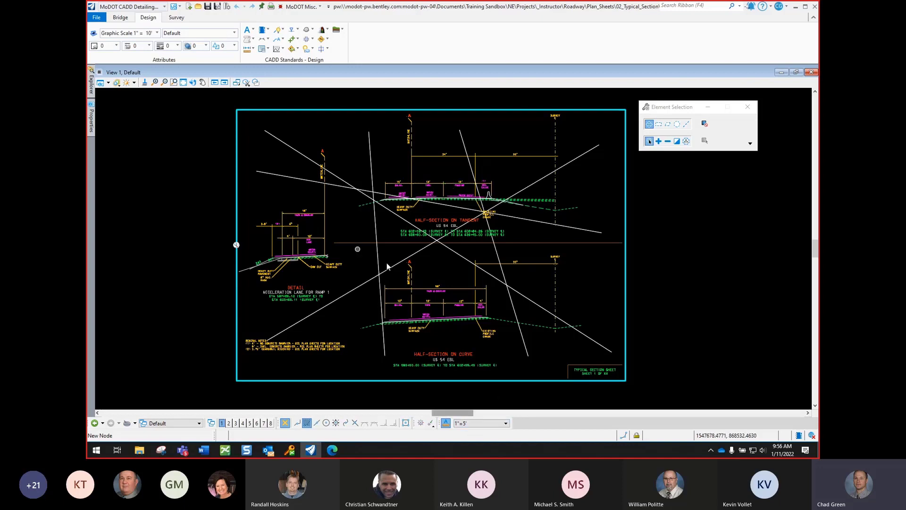
Step: Try annotation scales 1"=10', 1"=60' and 1"=1'-0" on the Default model and restore the scale to 1"=5'
{"action": "left_click", "coordinate": [472, 424]}
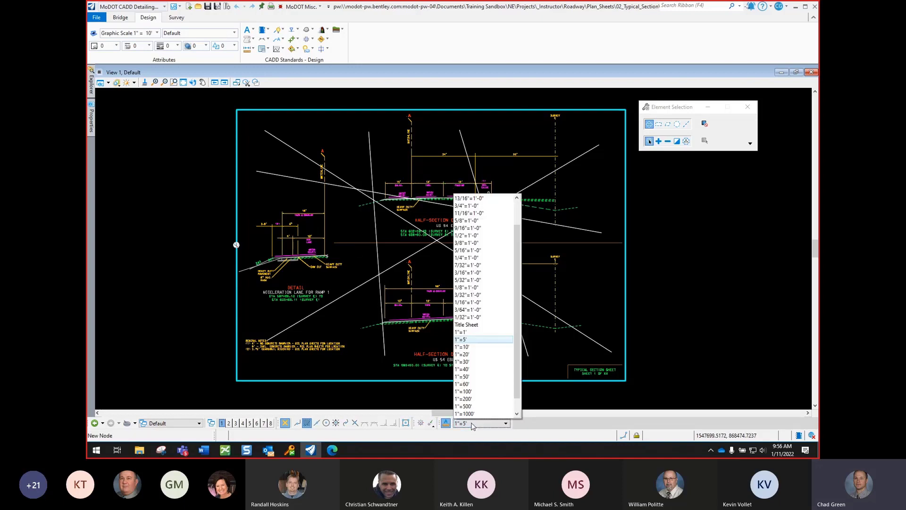
{"action": "left_click", "coordinate": [467, 347]}
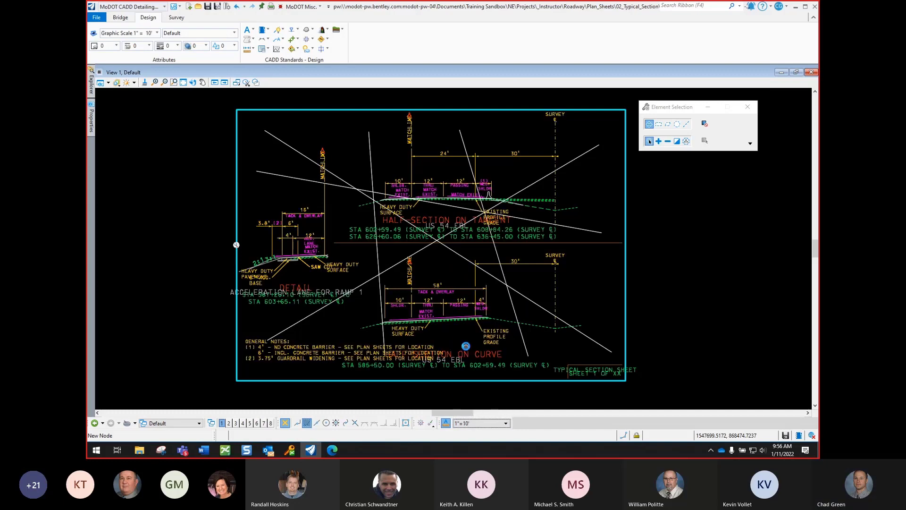
{"action": "left_click", "coordinate": [488, 423]}
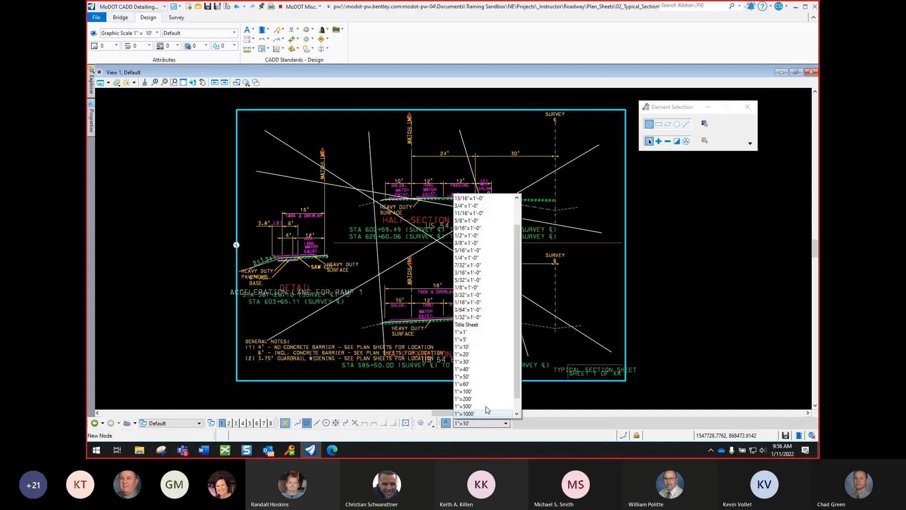
{"action": "left_click", "coordinate": [470, 384]}
{"action": "left_click", "coordinate": [485, 425]}
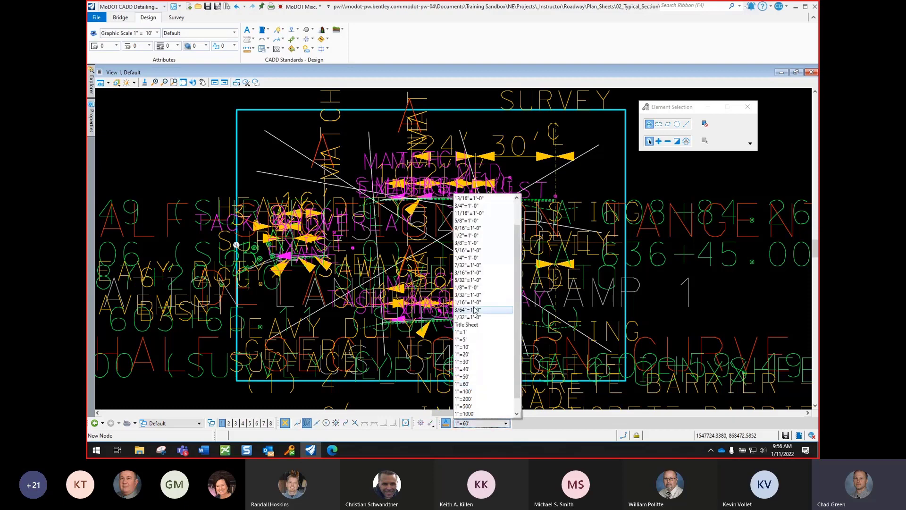
{"action": "left_click", "coordinate": [467, 333]}
{"action": "left_click", "coordinate": [479, 424]}
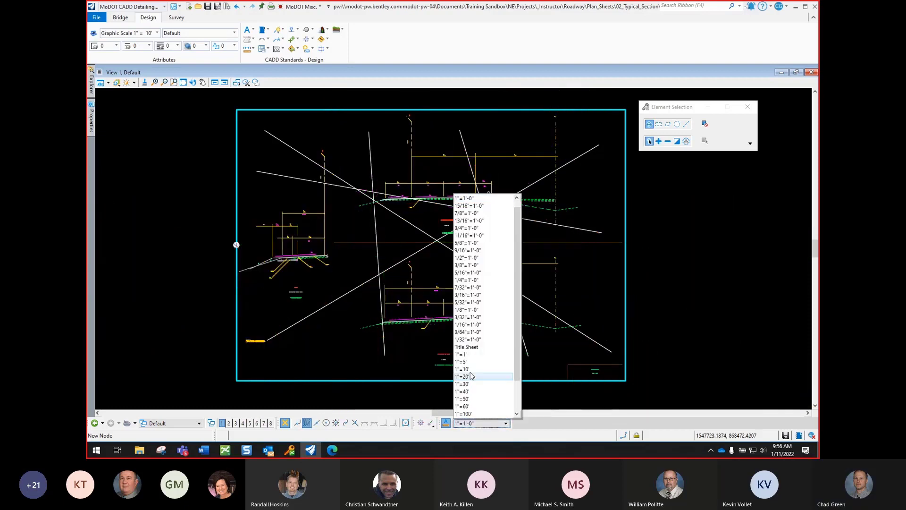
{"action": "left_click", "coordinate": [467, 360]}
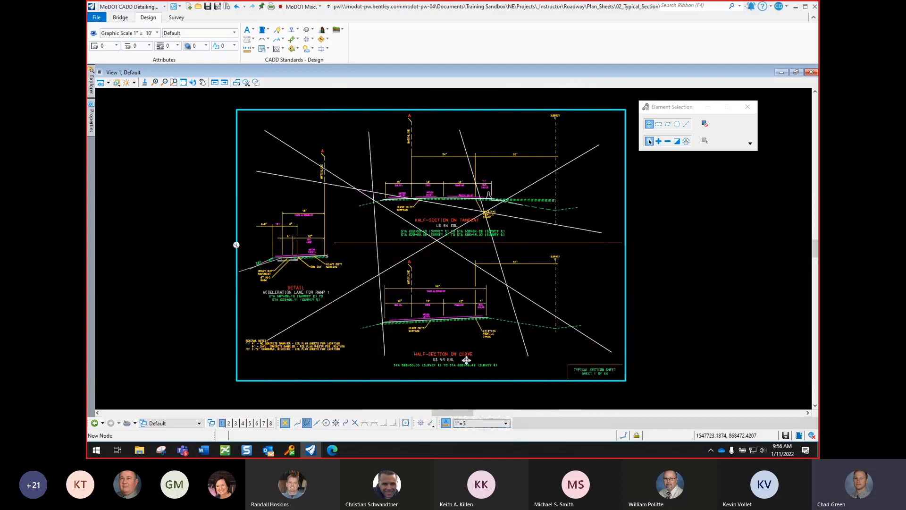
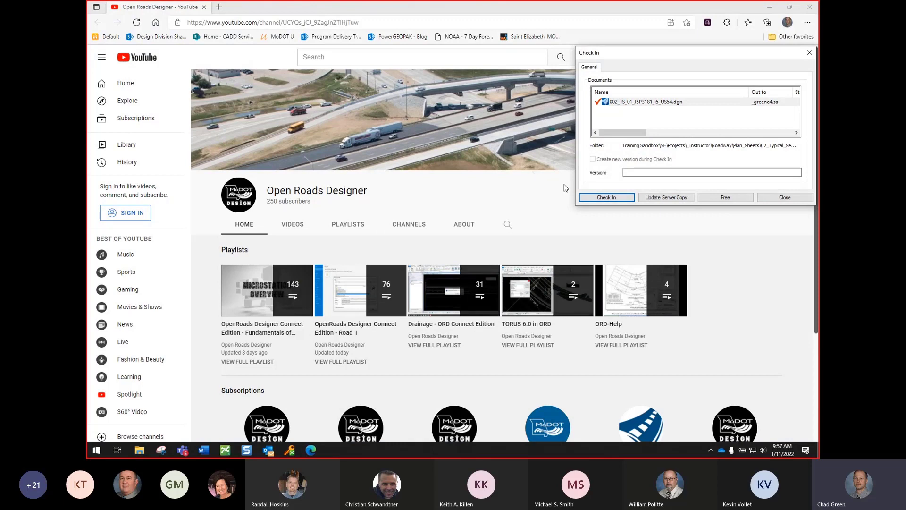
Step: Check in 002_TS_01_J5P3181_i5_US54.dgn and switch to ProjectWise Explorer
{"action": "left_click", "coordinate": [619, 199]}
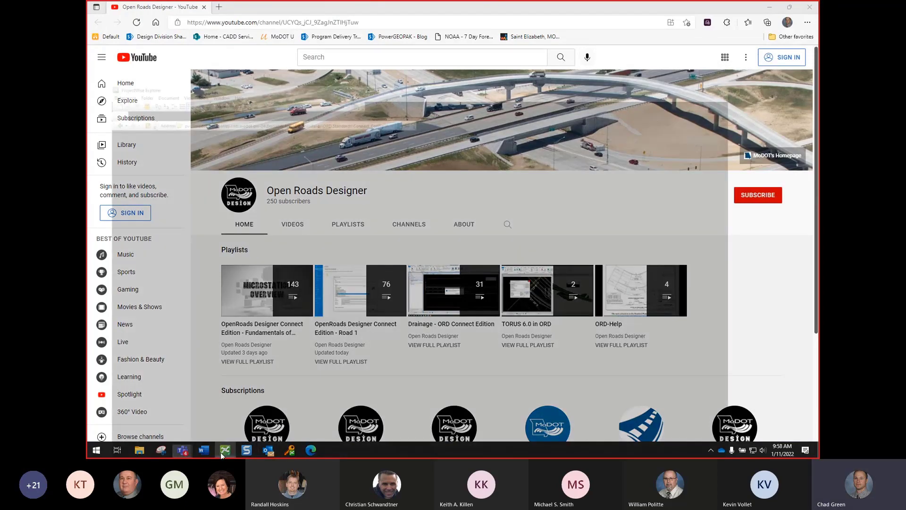
{"action": "left_click", "coordinate": [221, 452]}
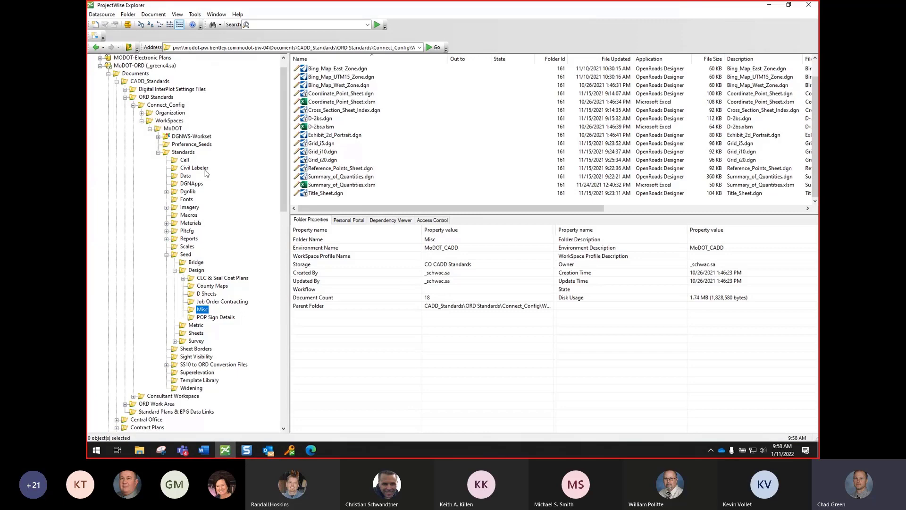
Step: Browse the MoDOT-ORD folder tree to the Testing project under Central Office, CADD Support, Projects
{"action": "left_click_drag", "start_coordinate": [283, 146], "coordinate": [282, 126]}
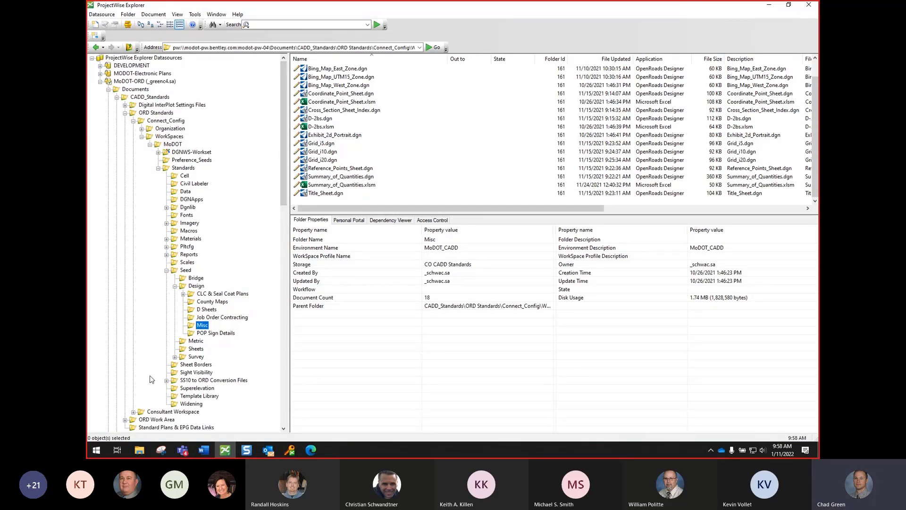
{"action": "scroll", "coordinate": [151, 379], "scroll_direction": "down", "scroll_amount": 6}
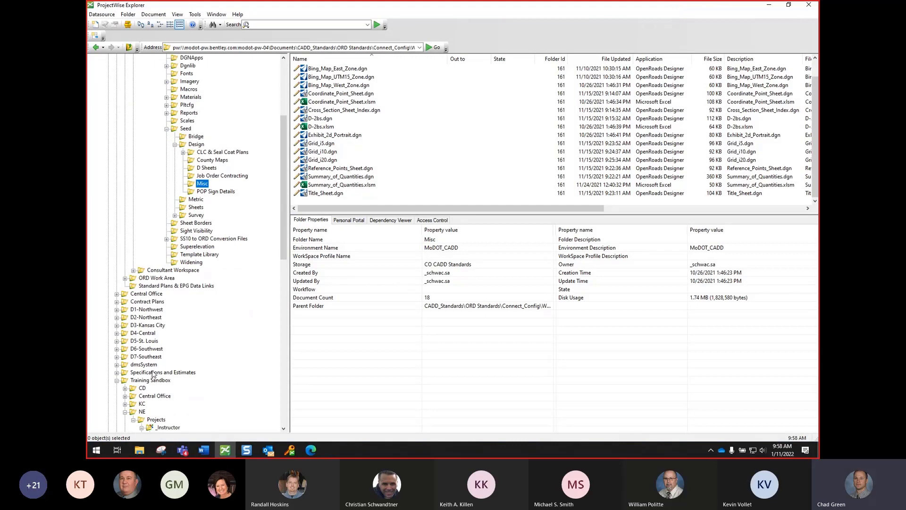
{"action": "scroll", "coordinate": [152, 376], "scroll_direction": "up", "scroll_amount": 8}
{"action": "left_click", "coordinate": [126, 90]}
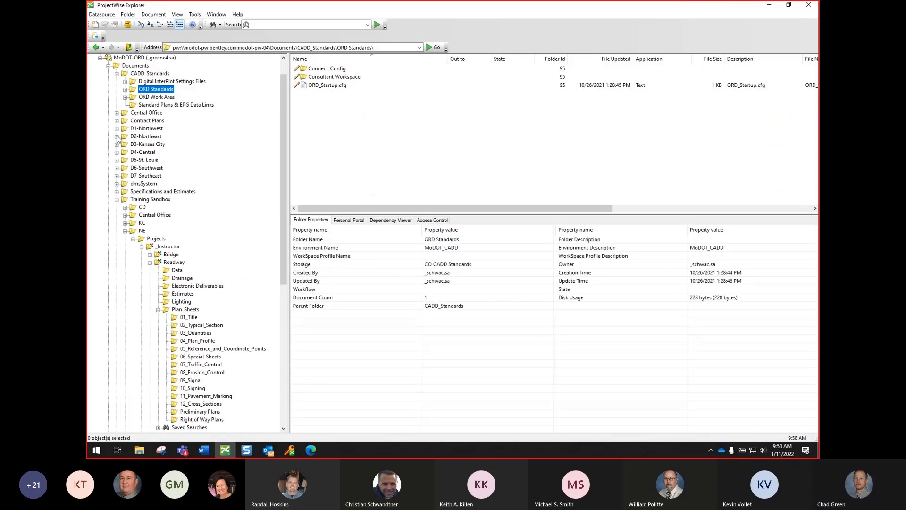
{"action": "left_click", "coordinate": [117, 113]}
{"action": "left_click", "coordinate": [125, 128]}
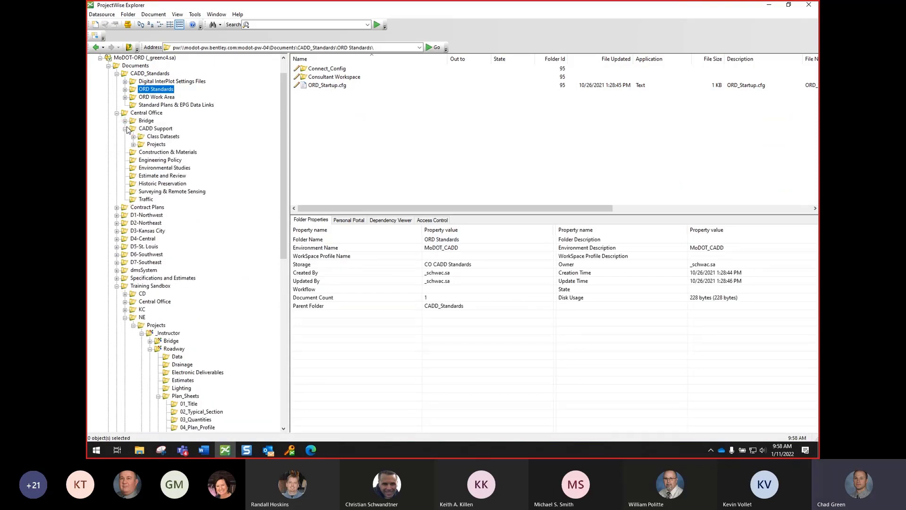
{"action": "left_click", "coordinate": [133, 144]}
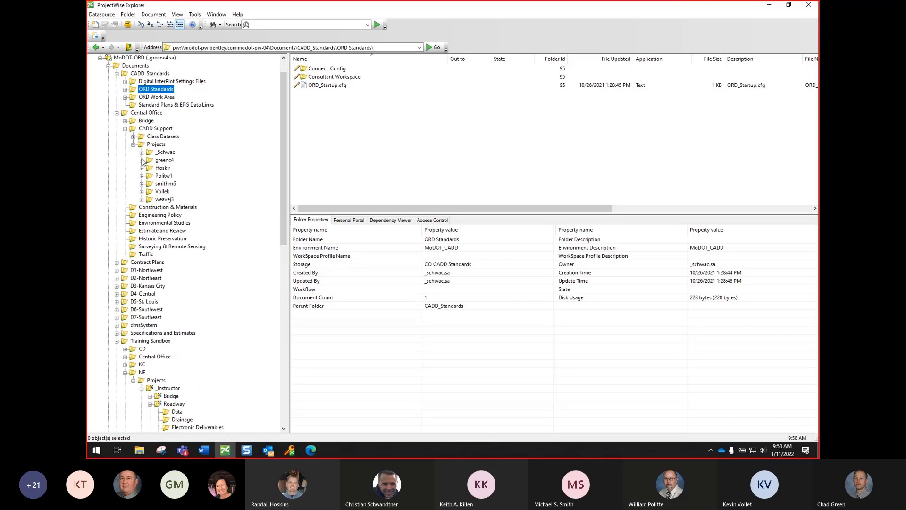
{"action": "left_click", "coordinate": [142, 160]}
{"action": "left_click", "coordinate": [150, 184]}
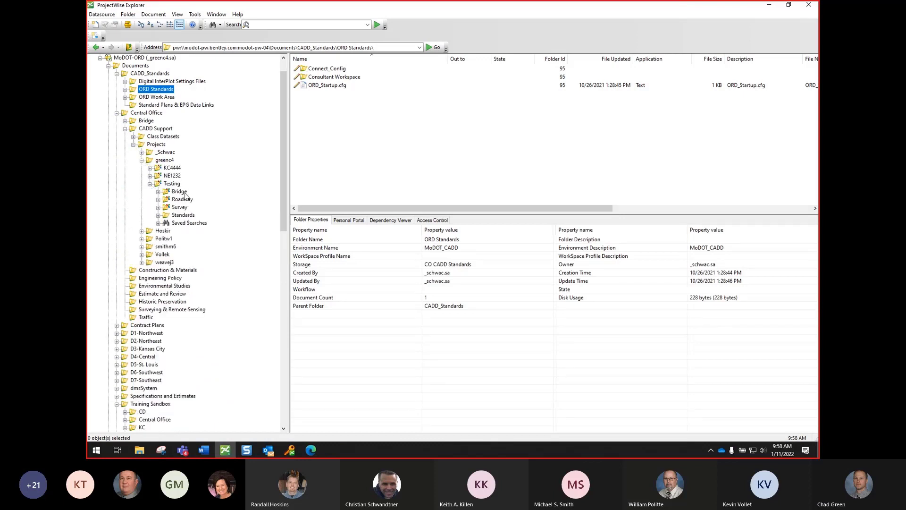
Step: Open 002_TS_02_J5P3181_i5_US54.dgn from the Testing project's Roadway, Plan_Sheets, 02_Typical_Section folder
{"action": "left_click", "coordinate": [158, 199]}
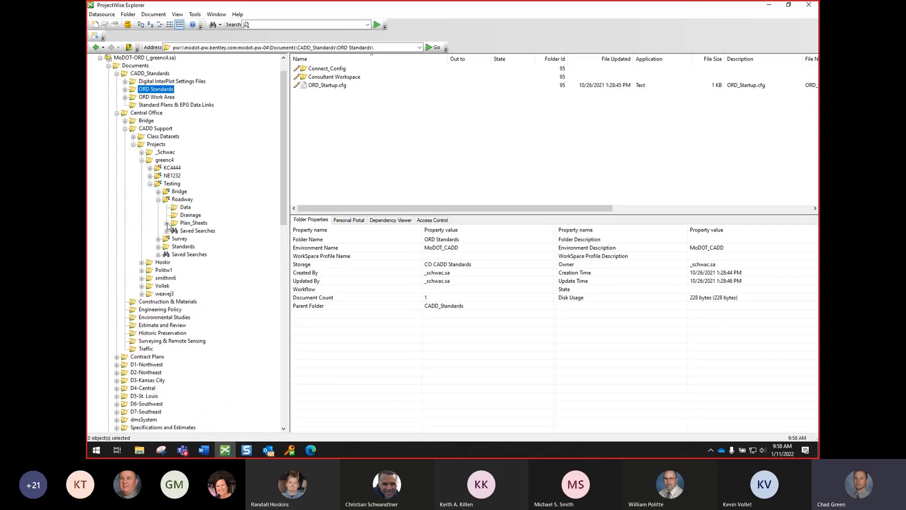
{"action": "left_click", "coordinate": [166, 223]}
{"action": "left_click", "coordinate": [197, 231]}
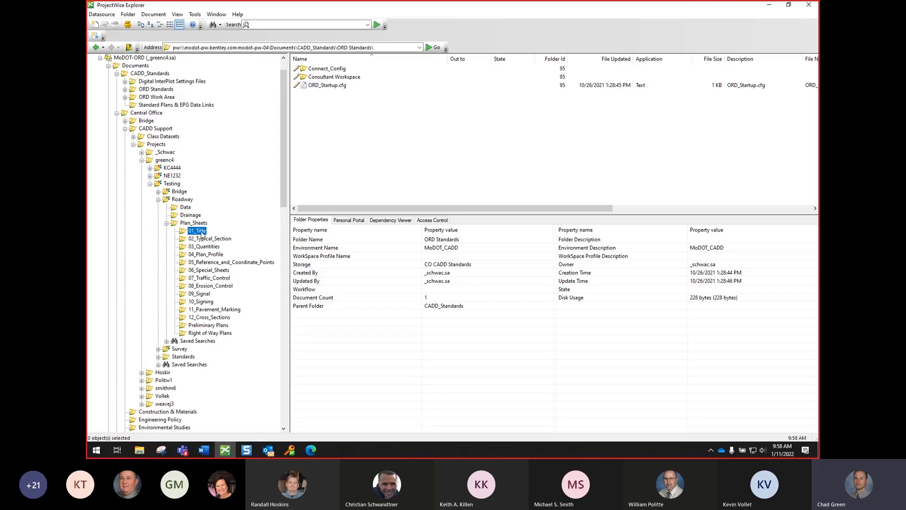
{"action": "left_click", "coordinate": [211, 238]}
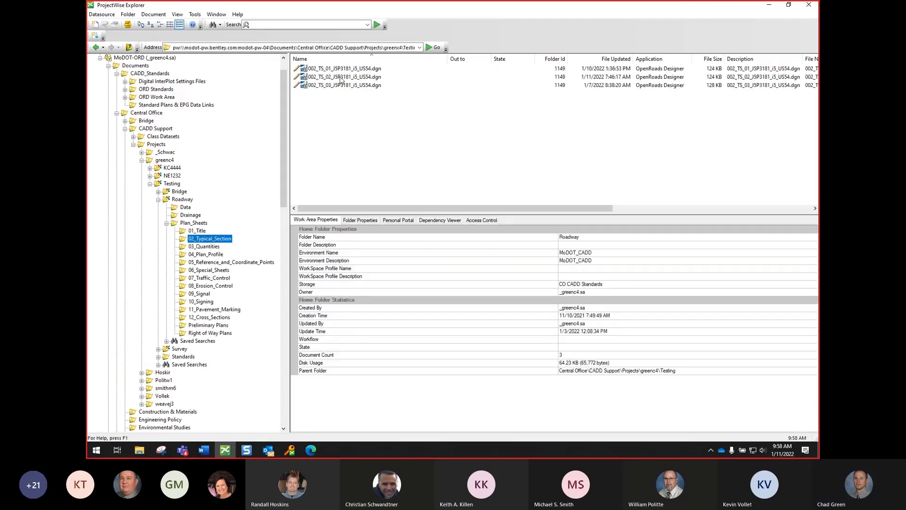
{"action": "double_click", "coordinate": [340, 78]}
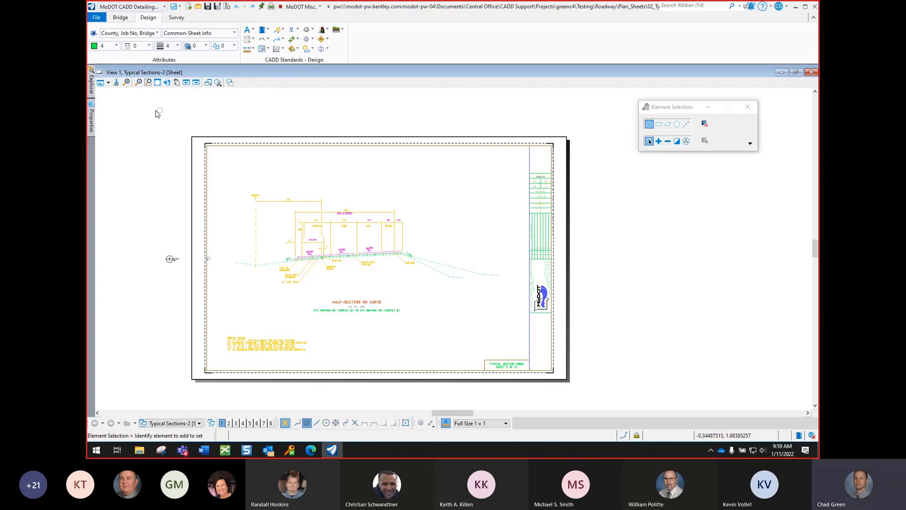
Step: Switch the workflow to OpenRoads Modeling and pin the Explorer open beside the drawing view
{"action": "left_click", "coordinate": [135, 7]}
{"action": "left_click", "coordinate": [130, 18]}
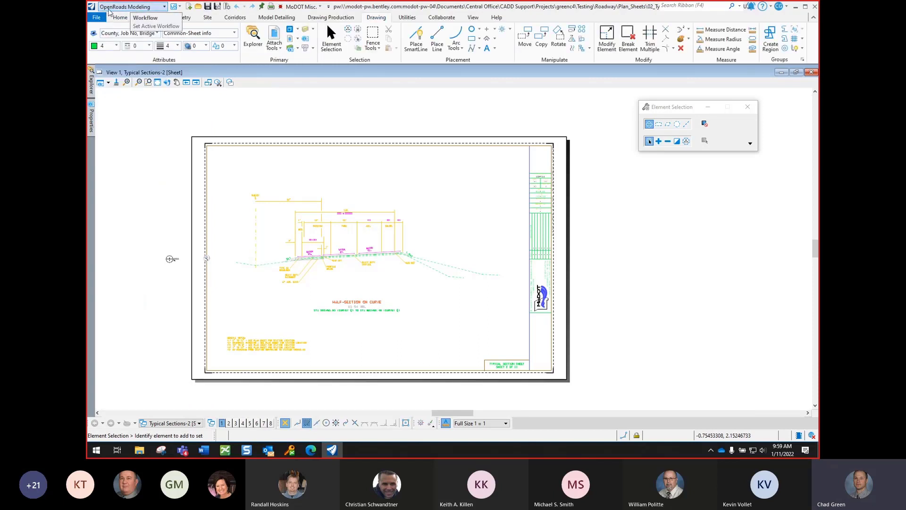
{"action": "mouse_move", "coordinate": [92, 86]}
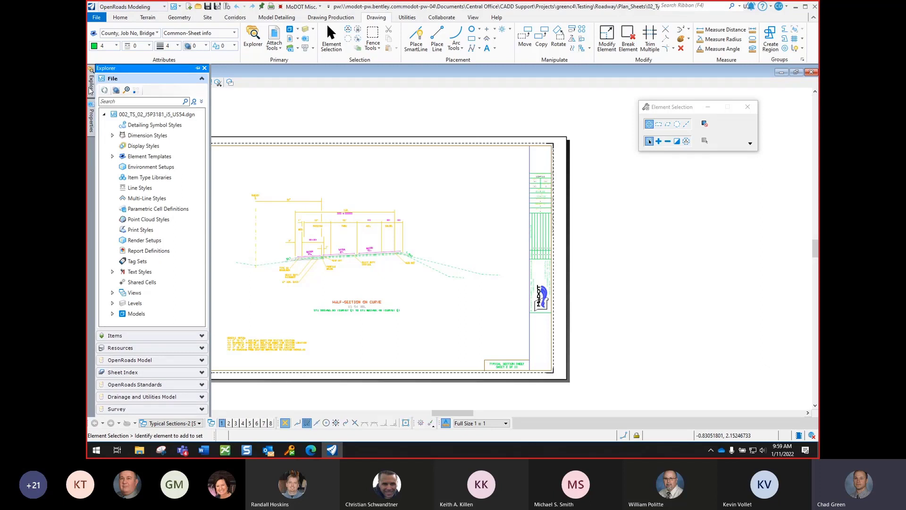
{"action": "left_click", "coordinate": [198, 70]}
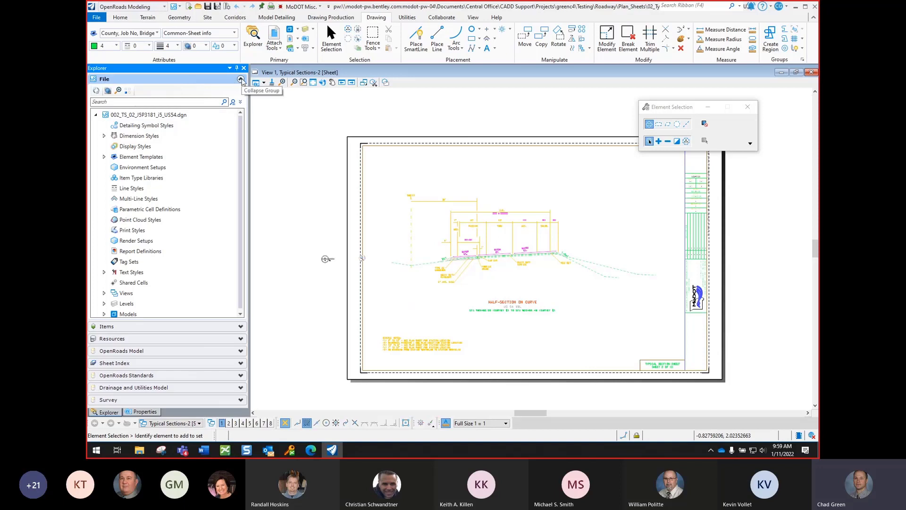
Step: Open the Sheet Index for editing and expand the Roadway folder to list its sheets
{"action": "left_click", "coordinate": [241, 80]}
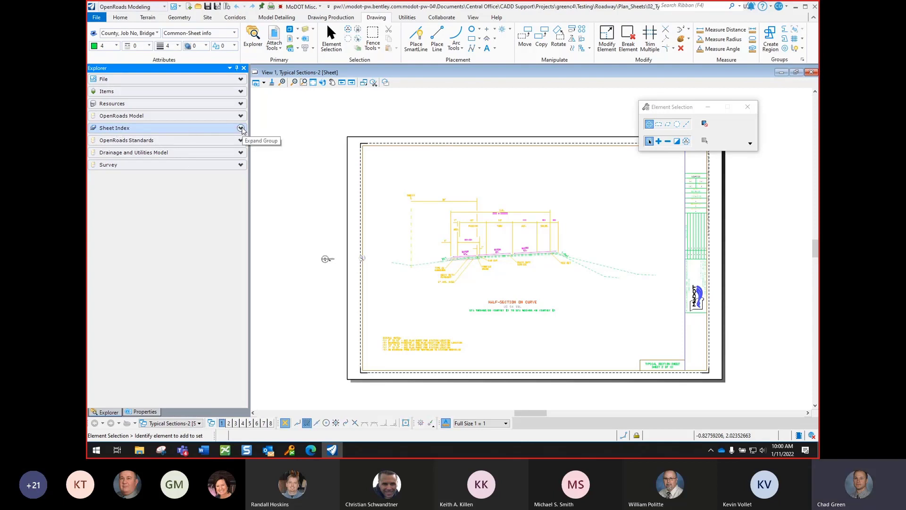
{"action": "left_click", "coordinate": [240, 128]}
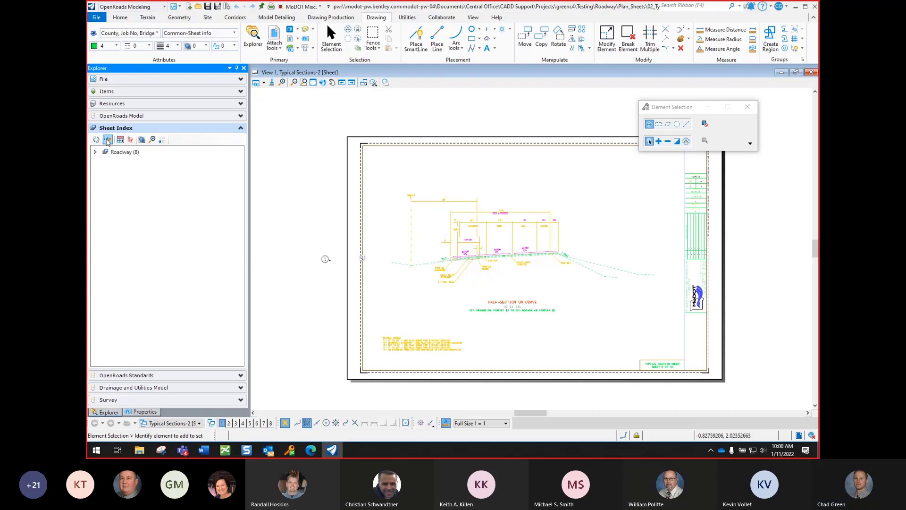
{"action": "left_click", "coordinate": [108, 140]}
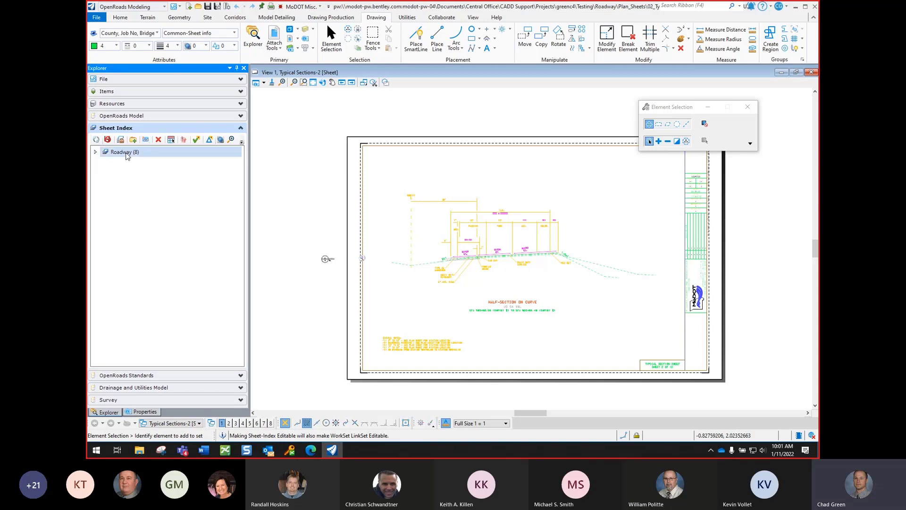
{"action": "left_click", "coordinate": [96, 152]}
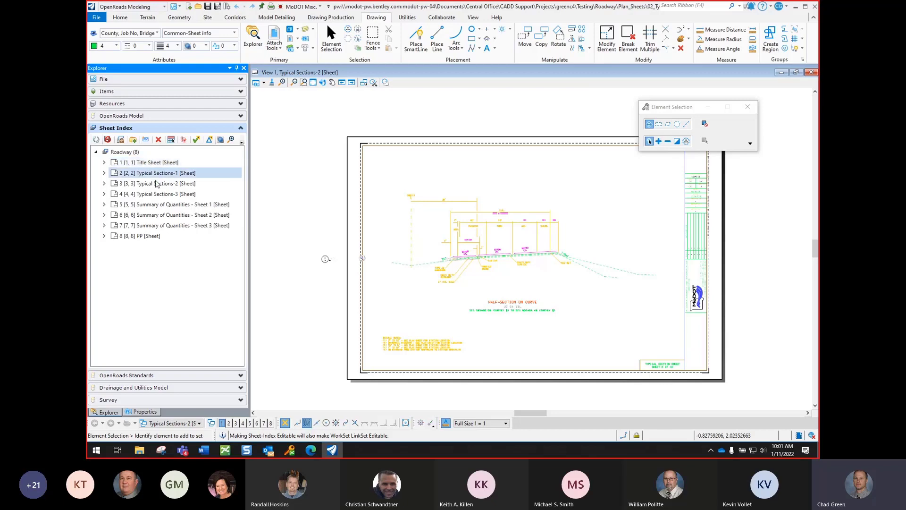
Step: Compare the Sheet Index entries with the files in the 01_Title, 02_Typical_Section and 03_Quantities folders in ProjectWise Explorer, and return to OpenRoads Designer
{"action": "left_click", "coordinate": [225, 449]}
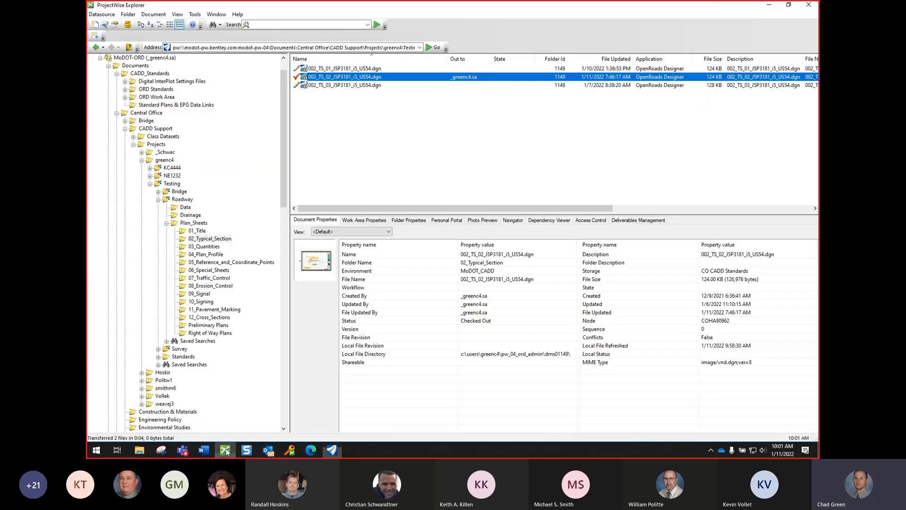
{"action": "left_click", "coordinate": [198, 231]}
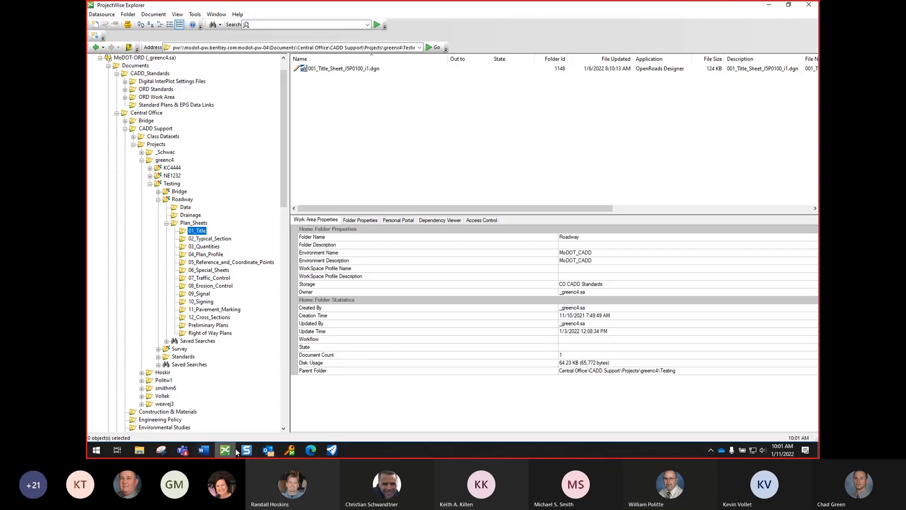
{"action": "left_click", "coordinate": [332, 450]}
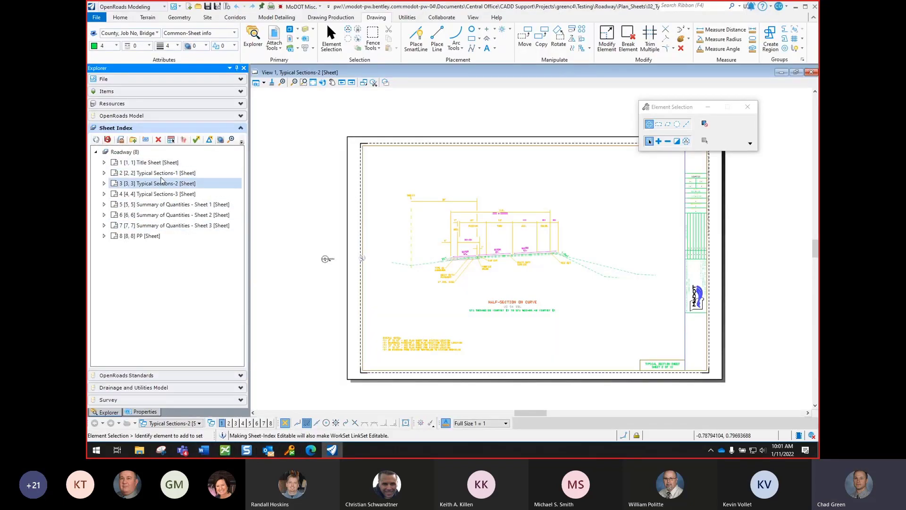
{"action": "mouse_move", "coordinate": [225, 450]}
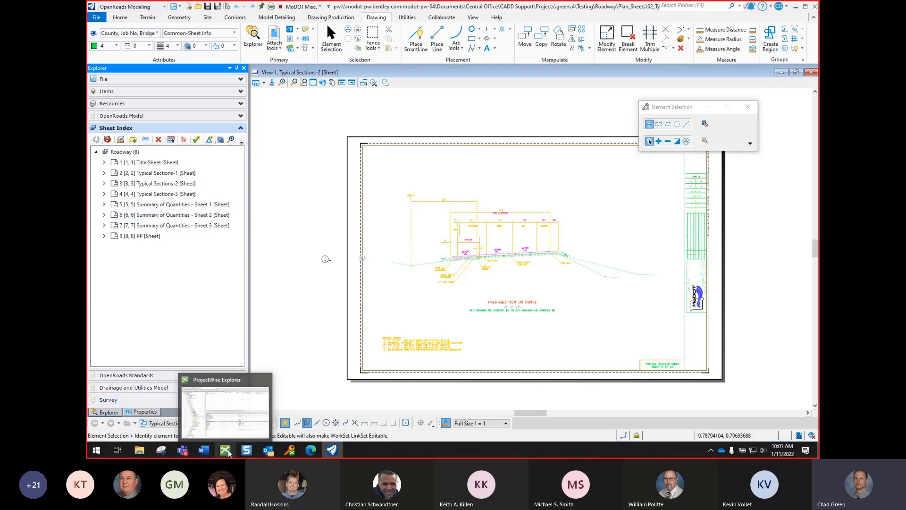
{"action": "left_click", "coordinate": [222, 404]}
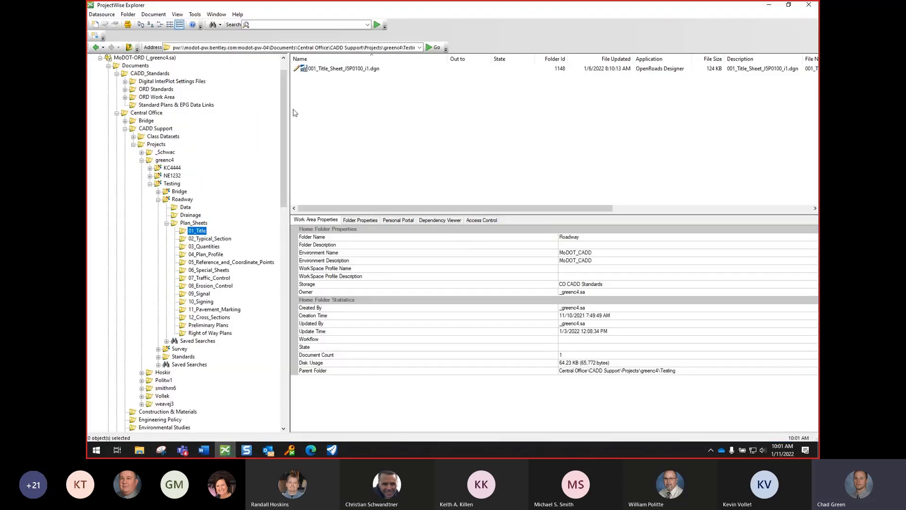
{"action": "key", "text": "Down"}
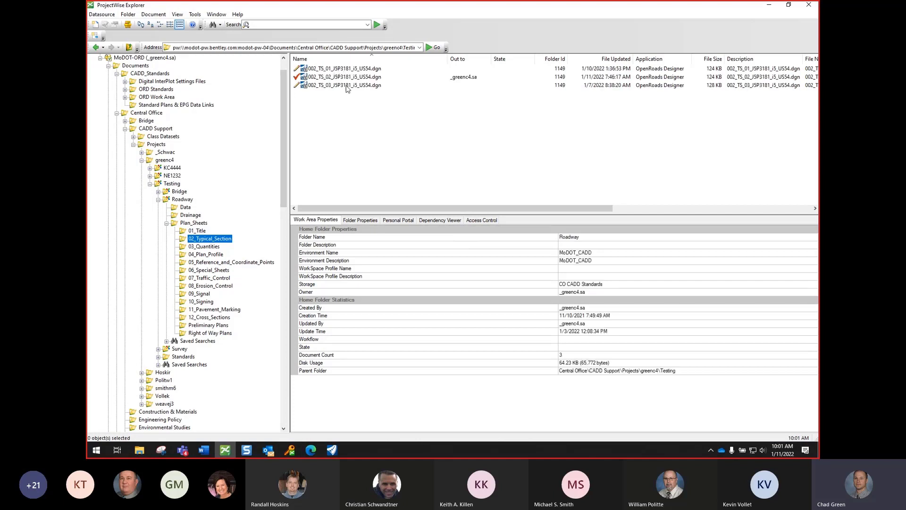
{"action": "left_click", "coordinate": [203, 248]}
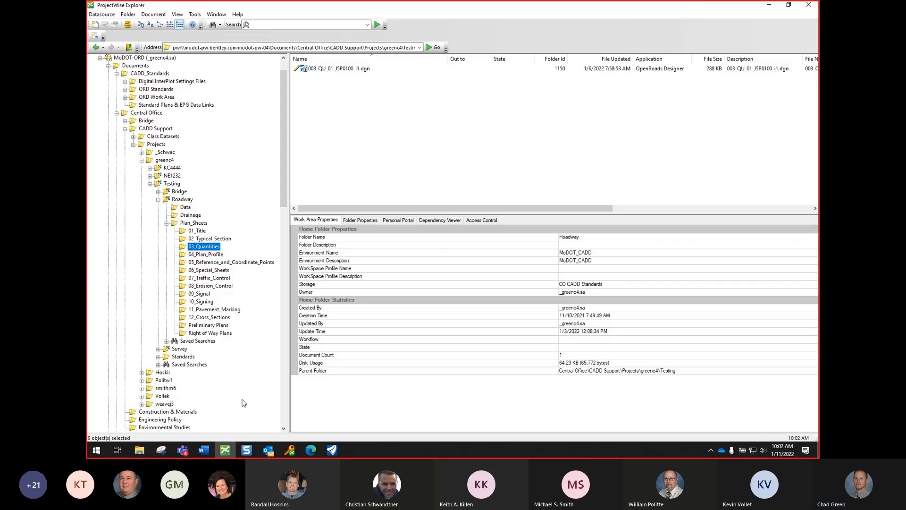
{"action": "left_click", "coordinate": [336, 450]}
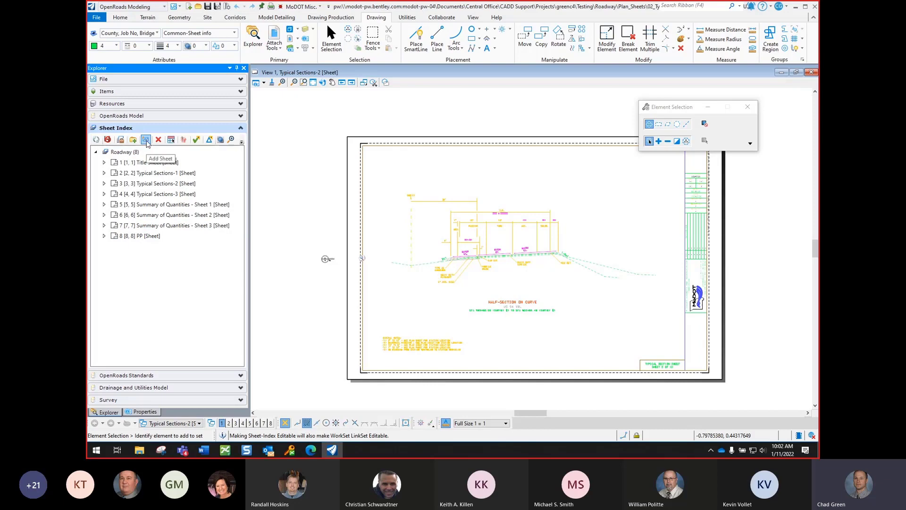
Step: Start adding a sheet to the Roadway folder of the Sheet Index and move the dialog clear
{"action": "left_click", "coordinate": [122, 153]}
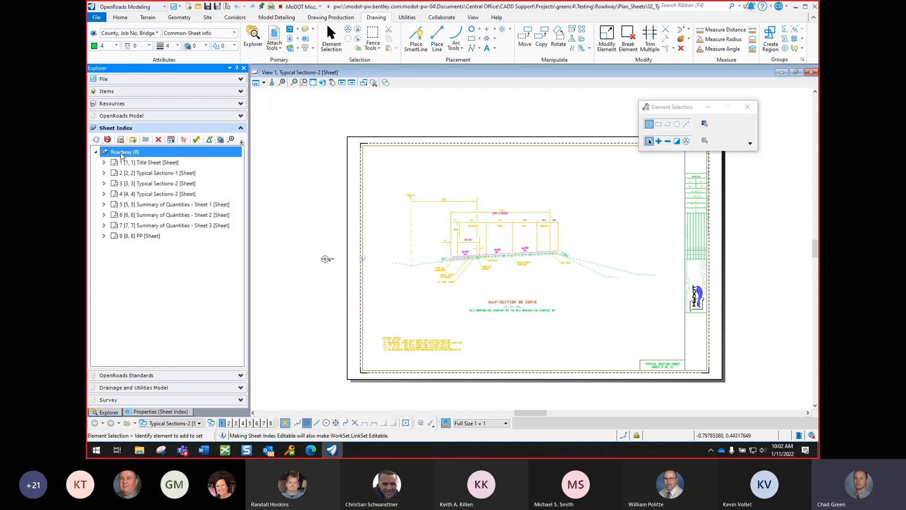
{"action": "left_click", "coordinate": [146, 139]}
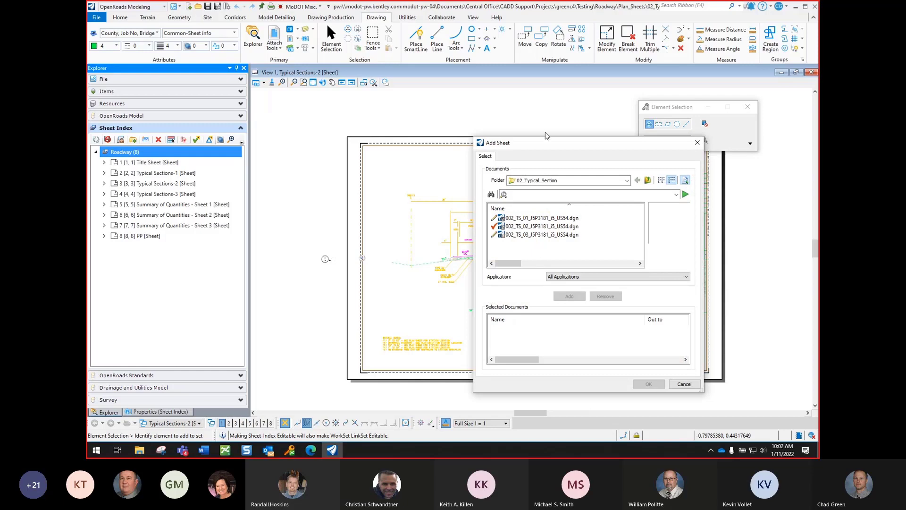
{"action": "left_click_drag", "start_coordinate": [535, 145], "coordinate": [379, 110]}
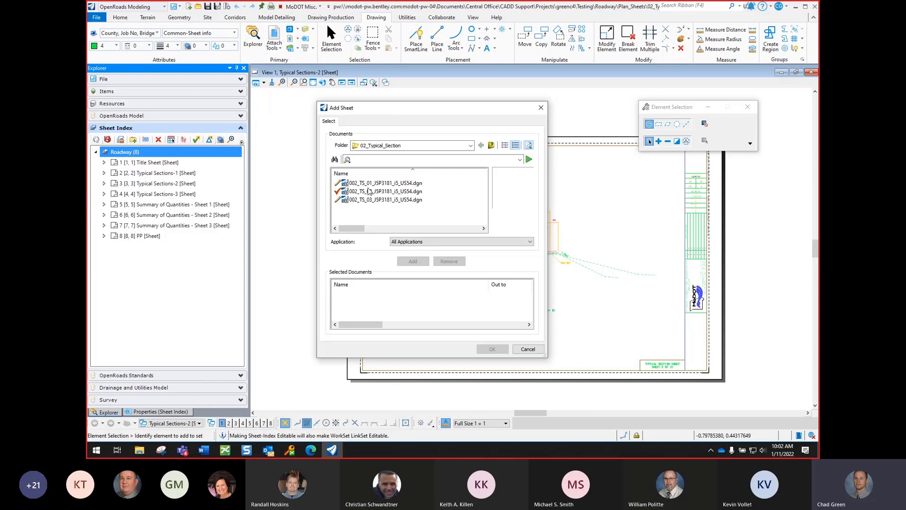
Step: Browse for the source file in Training Sandbox\NE\Projects\_Instructor\Roadway\Plan_Sheets\02_Typical_Section
{"action": "left_click", "coordinate": [470, 146]}
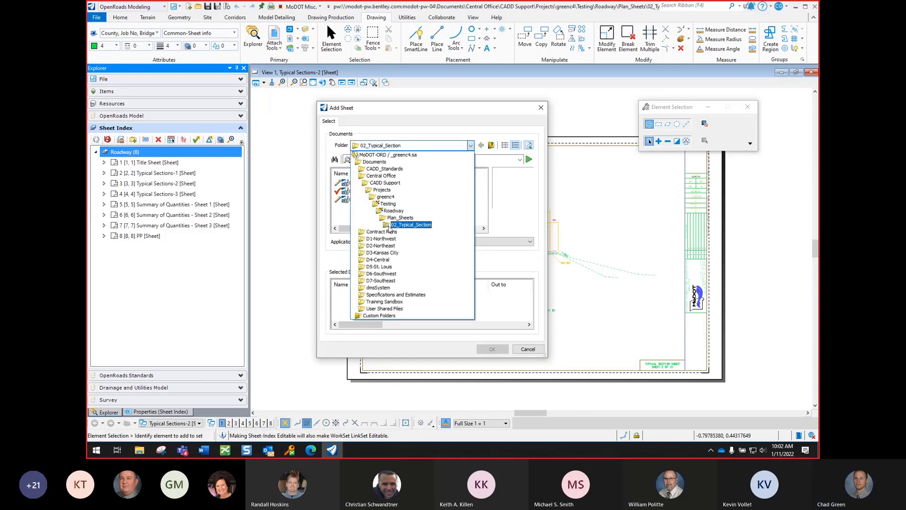
{"action": "left_click", "coordinate": [383, 301]}
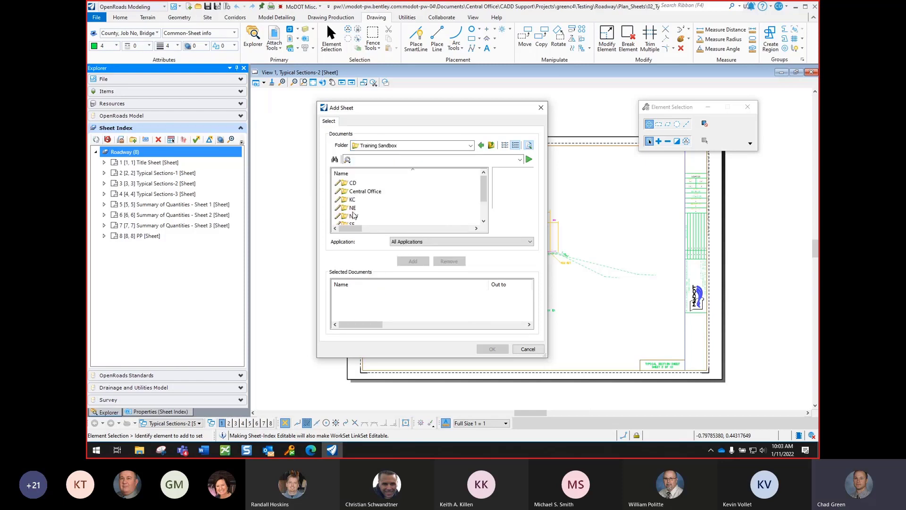
{"action": "scroll", "coordinate": [370, 210], "scroll_direction": "down", "scroll_amount": 1}
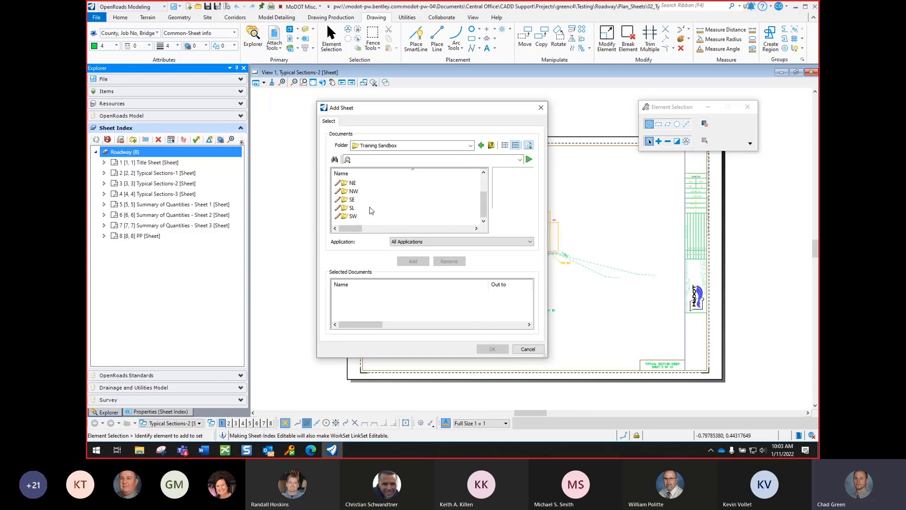
{"action": "double_click", "coordinate": [354, 183]}
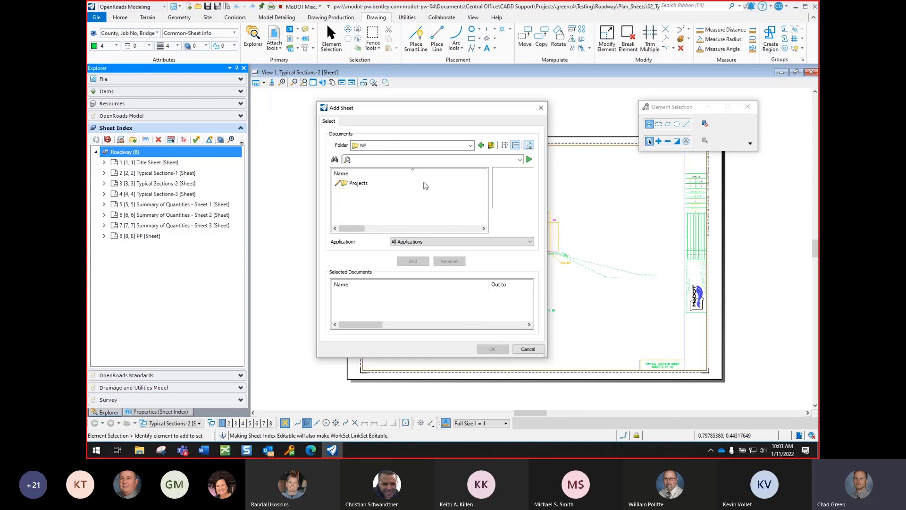
{"action": "double_click", "coordinate": [359, 183]}
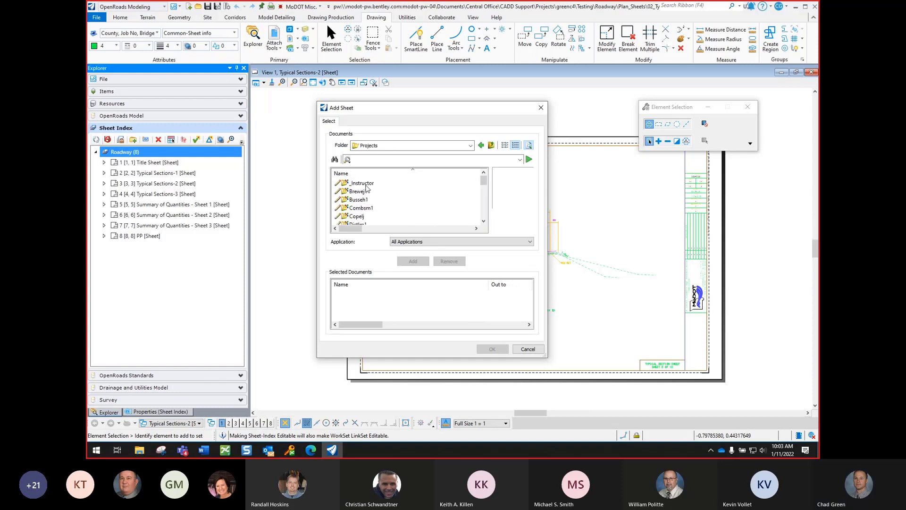
{"action": "left_click", "coordinate": [364, 184]}
{"action": "double_click", "coordinate": [364, 184]}
{"action": "double_click", "coordinate": [387, 192]}
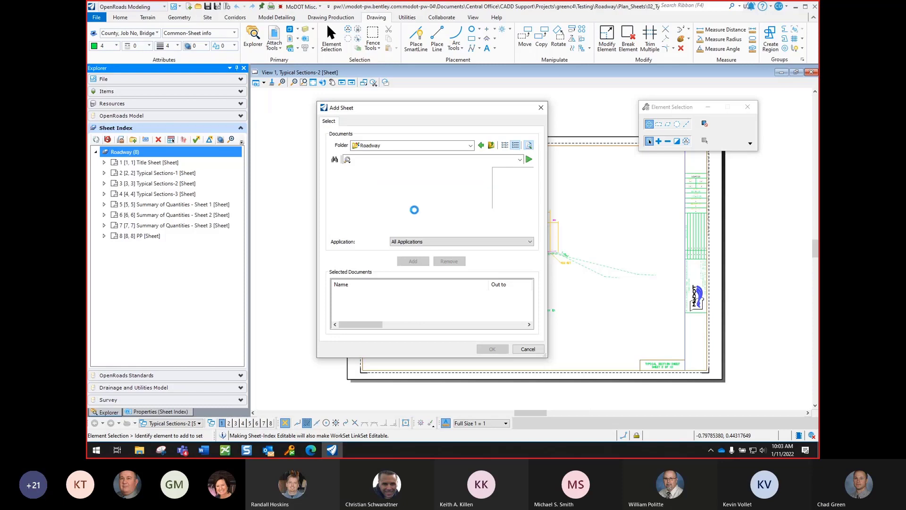
{"action": "scroll", "coordinate": [373, 208], "scroll_direction": "down", "scroll_amount": 1}
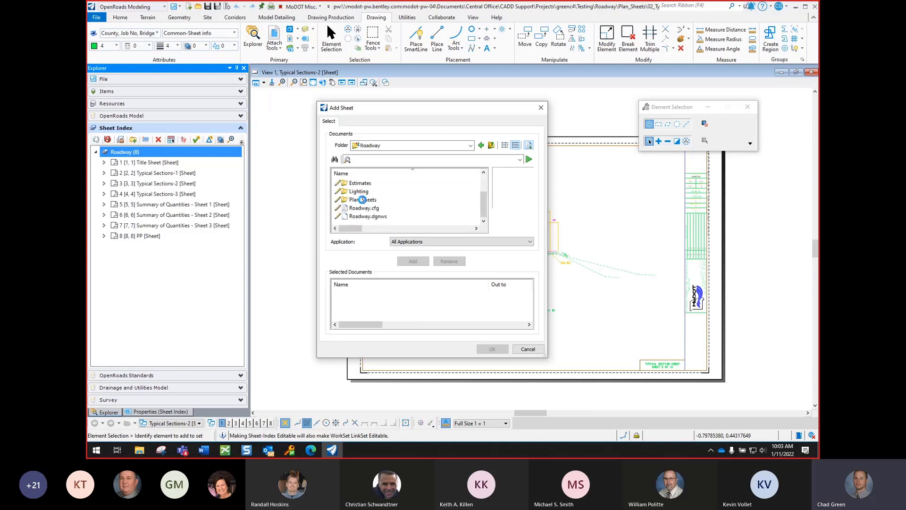
{"action": "double_click", "coordinate": [373, 200]}
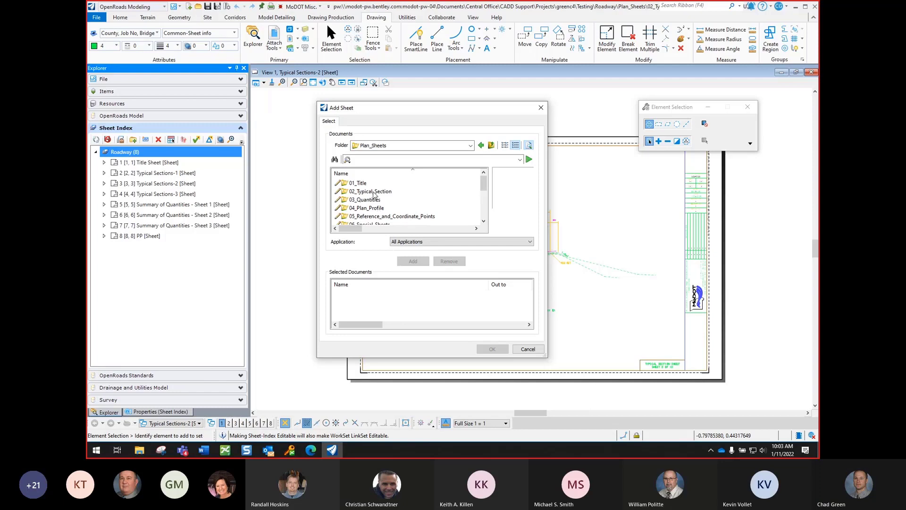
{"action": "double_click", "coordinate": [373, 192]}
Step: Add 002_TS_01_J5P3181_i5_US54.dgn to the selected documents and confirm the file selection
{"action": "left_click", "coordinate": [379, 183]}
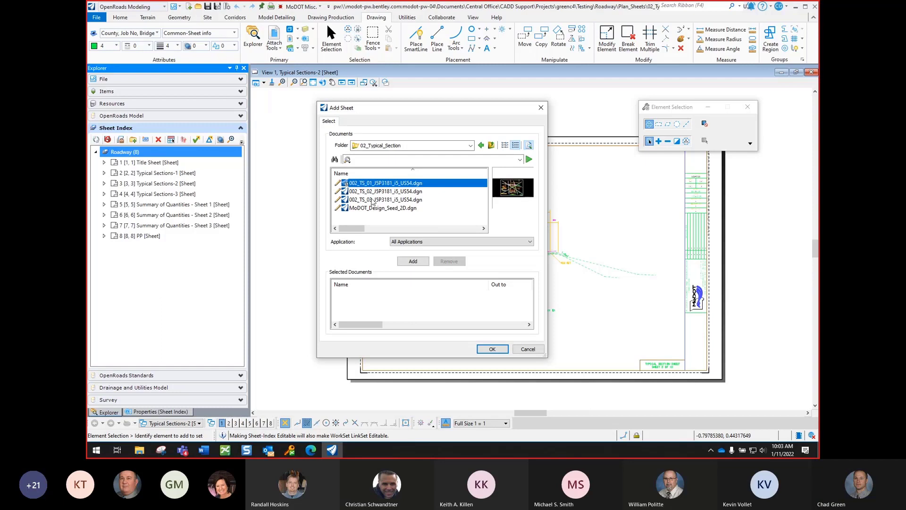
{"action": "left_click", "coordinate": [419, 262]}
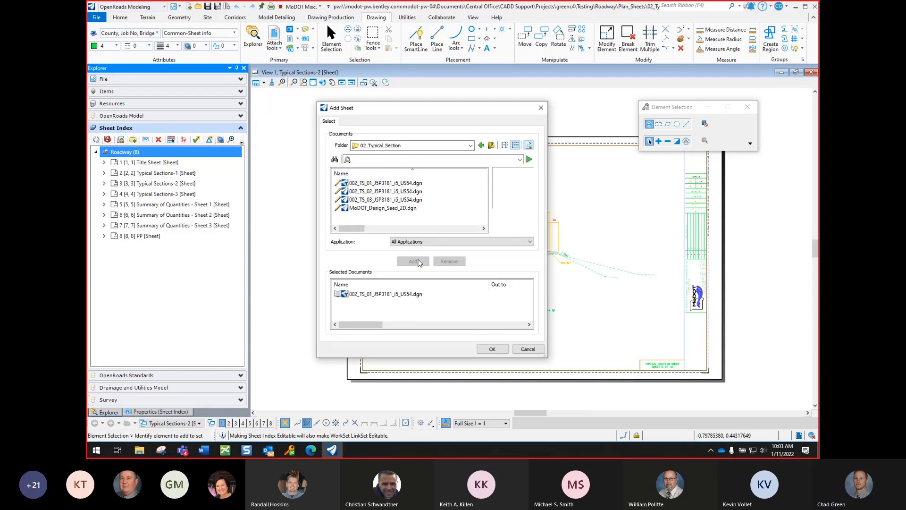
{"action": "left_click", "coordinate": [492, 350]}
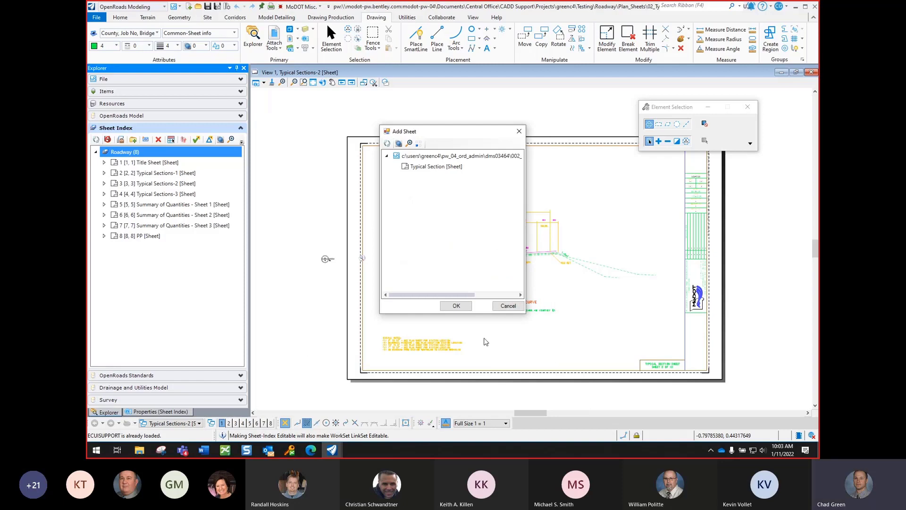
Step: Add the file's Typical Section sheet model to the Roadway folder of the Sheet Index and check the source file in
{"action": "left_click", "coordinate": [416, 158]}
{"action": "left_click", "coordinate": [420, 168]}
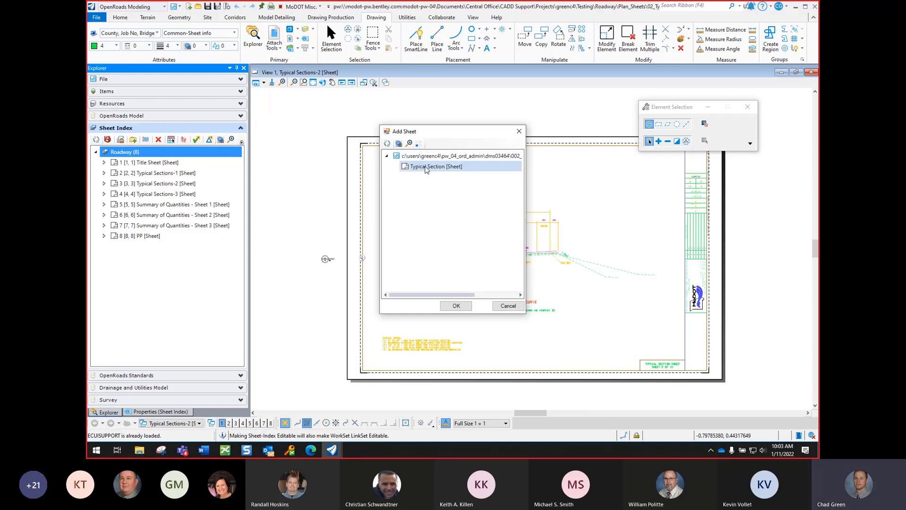
{"action": "left_click", "coordinate": [426, 167]}
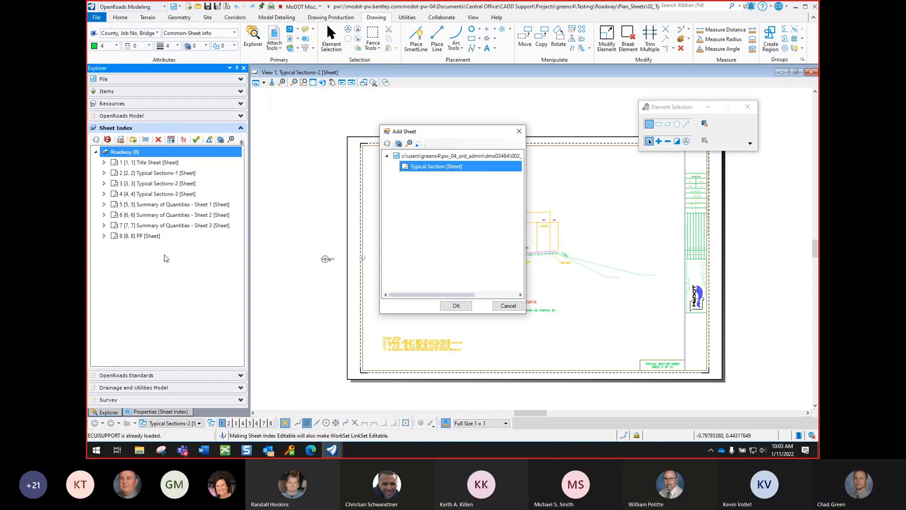
{"action": "left_click", "coordinate": [456, 306]}
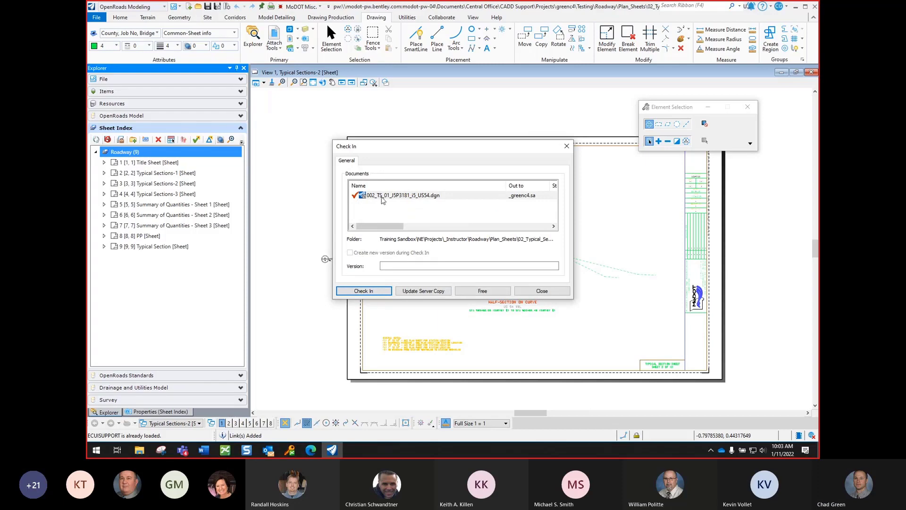
{"action": "left_click", "coordinate": [374, 291]}
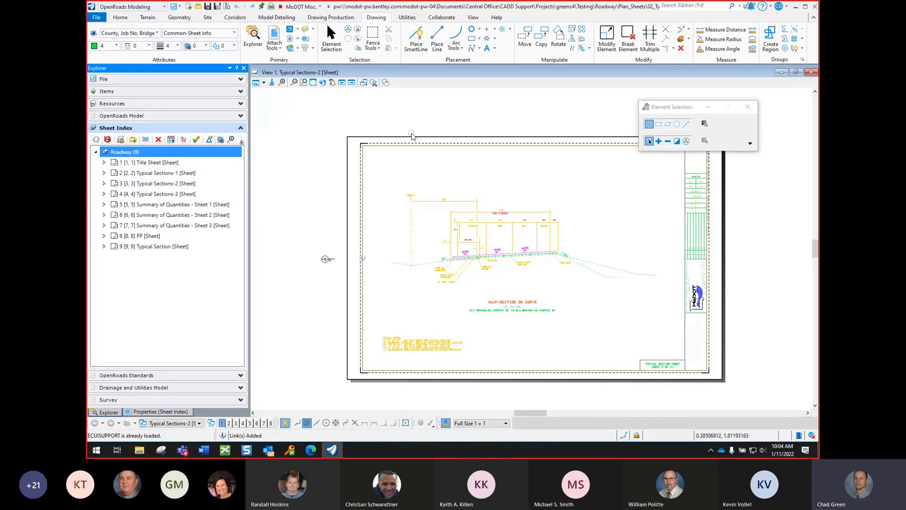
Step: Open the Title Sheet from the Sheet Index, checking in Roadway.dgnws and 002_TS_02_J5P3181_i5_US54.dgn
{"action": "left_click", "coordinate": [145, 163]}
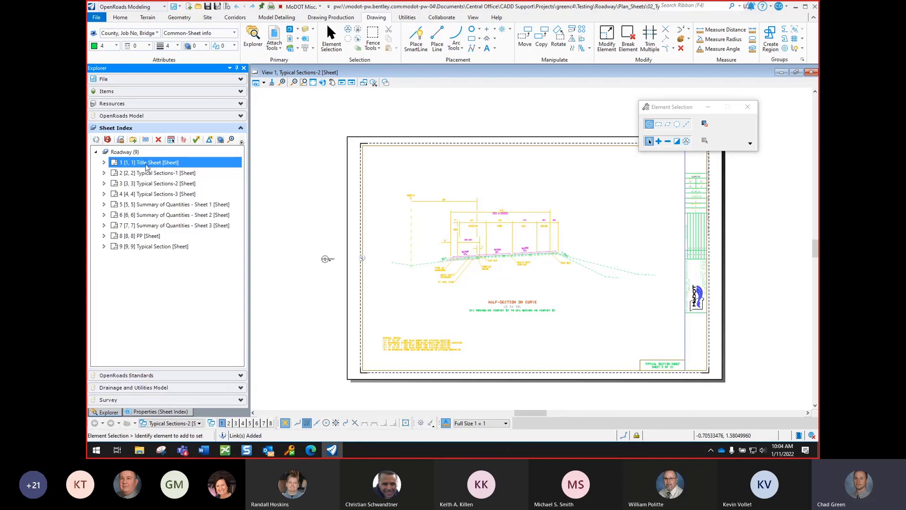
{"action": "double_click", "coordinate": [146, 167]}
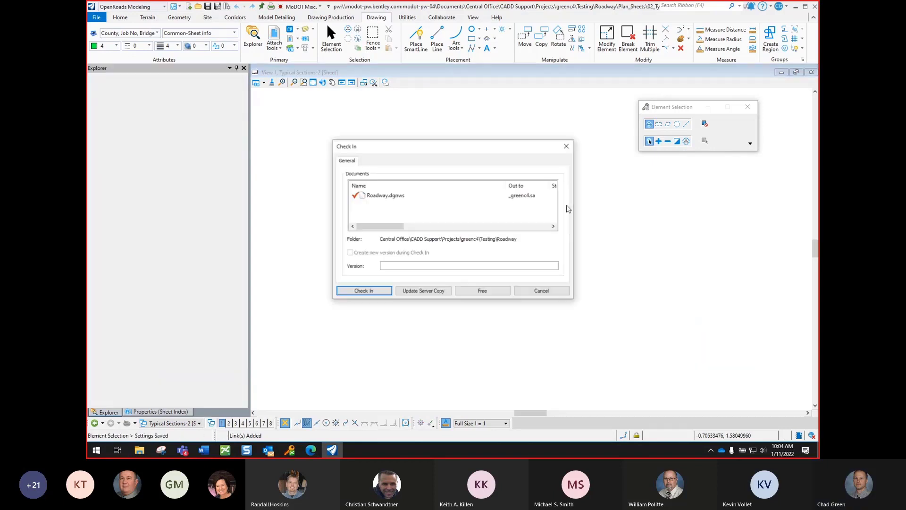
{"action": "left_click", "coordinate": [373, 292]}
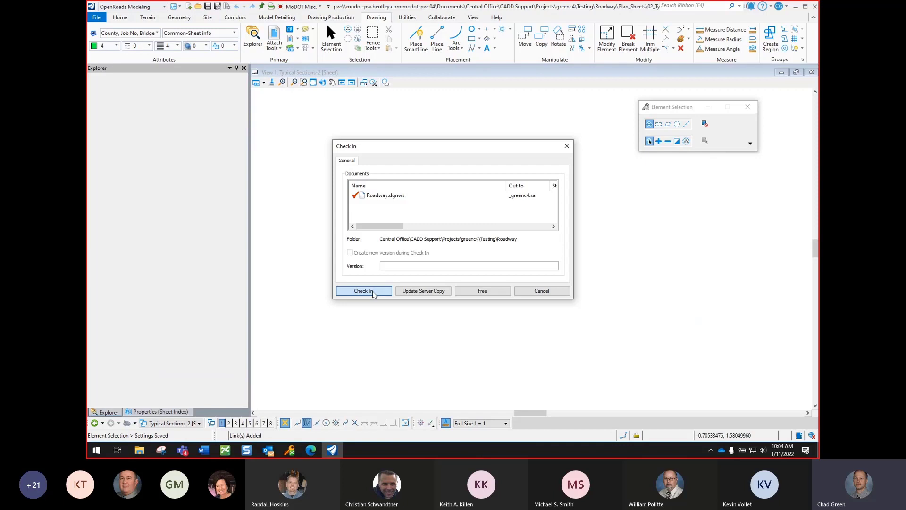
{"action": "left_click", "coordinate": [372, 291]}
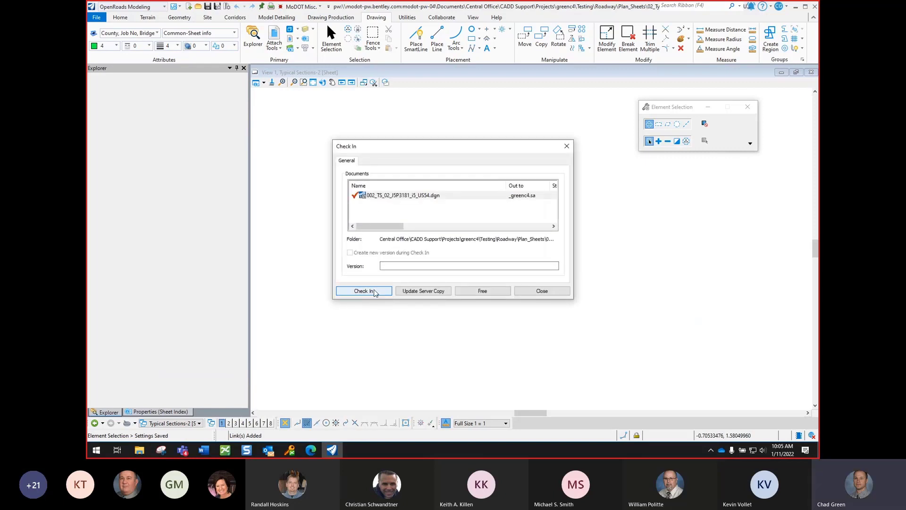
{"action": "left_click", "coordinate": [374, 291]}
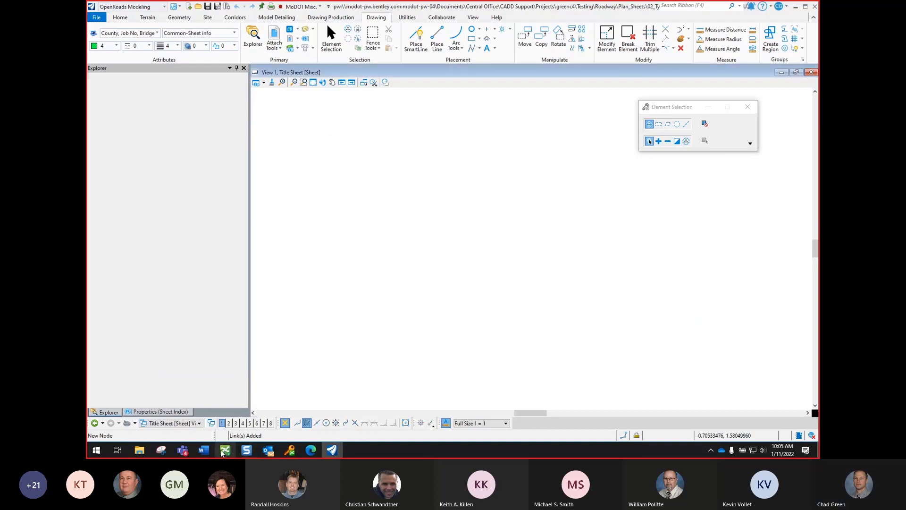
Step: Switch to ProjectWise Explorer, inspect the Testing project's Roadway folder containing Roadway.dgnws, and return to OpenRoads Designer
{"action": "mouse_move", "coordinate": [224, 451]}
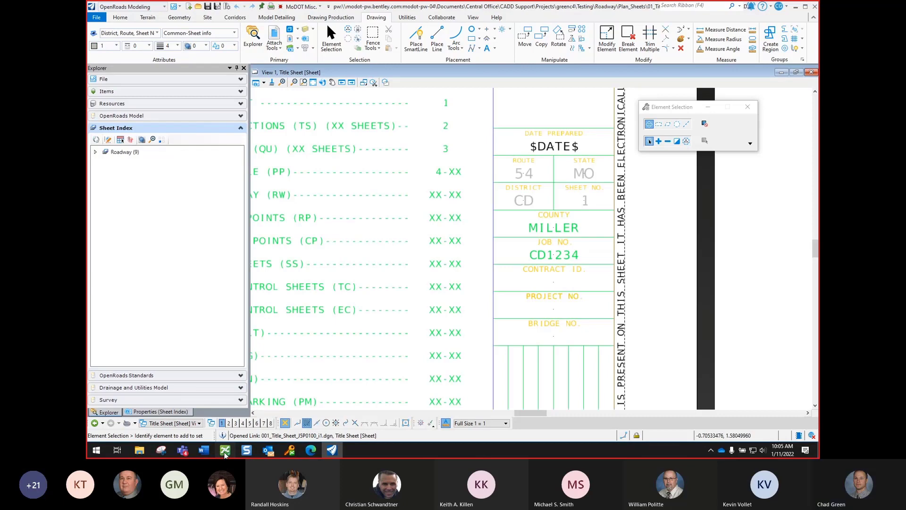
{"action": "left_click", "coordinate": [225, 451]}
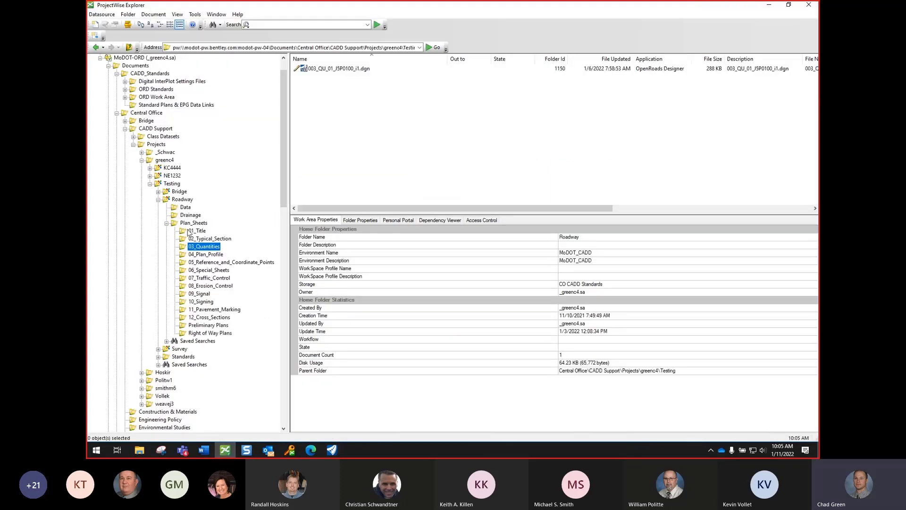
{"action": "left_click", "coordinate": [184, 199]}
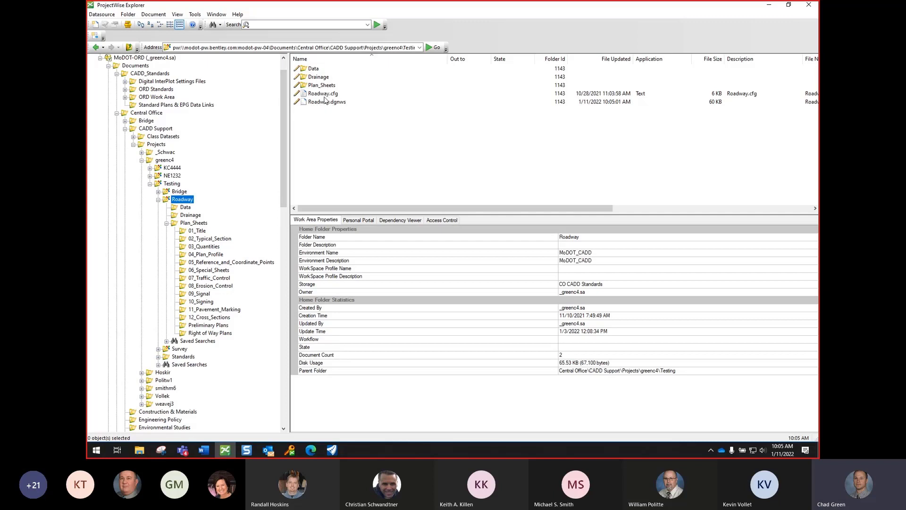
{"action": "left_click_drag", "start_coordinate": [287, 167], "coordinate": [286, 204]}
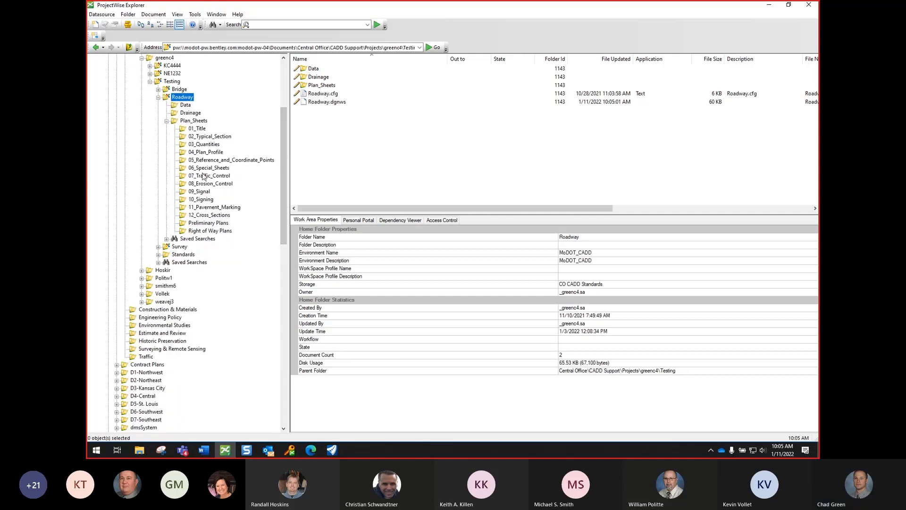
{"action": "left_click", "coordinate": [332, 449]}
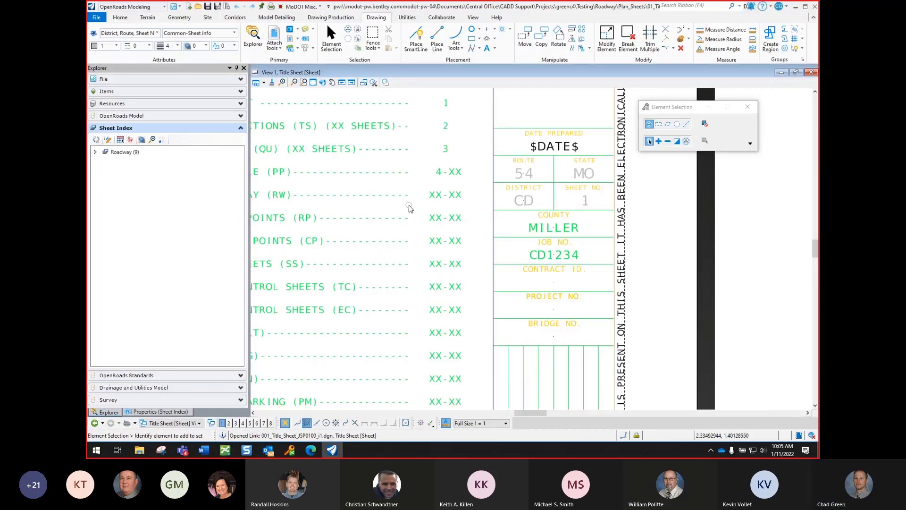
Step: Fit the whole title sheet in the view, expand the Roadway folder of the Sheet Index and open the index for editing
{"action": "scroll", "coordinate": [411, 205], "scroll_direction": "down", "scroll_amount": 10}
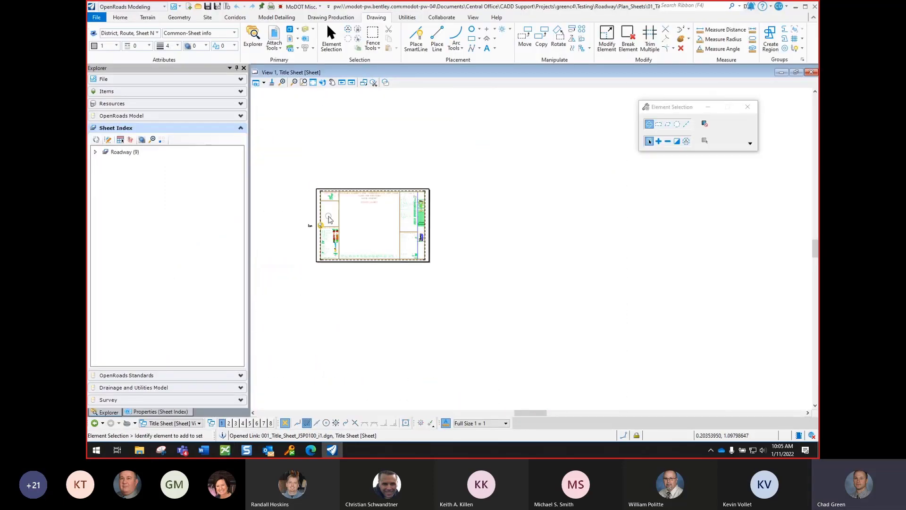
{"action": "scroll", "coordinate": [368, 218], "scroll_direction": "up", "scroll_amount": 5}
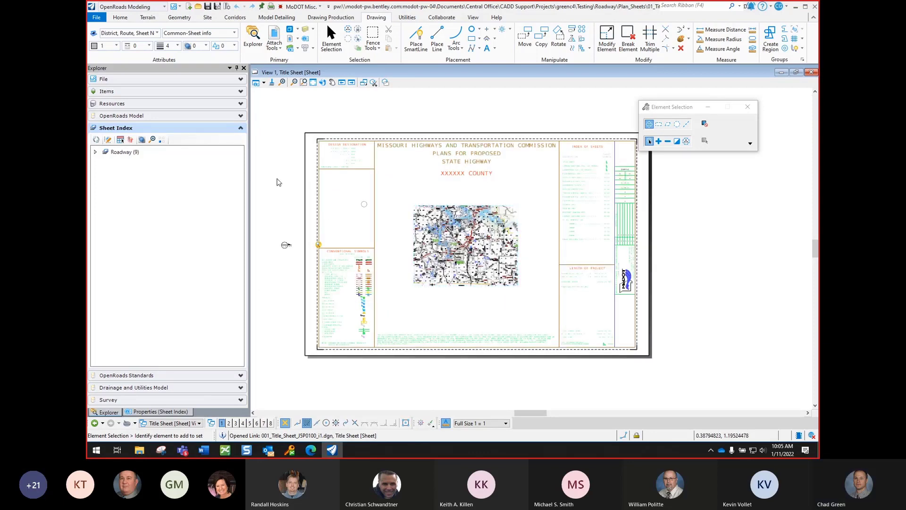
{"action": "left_click", "coordinate": [95, 152]}
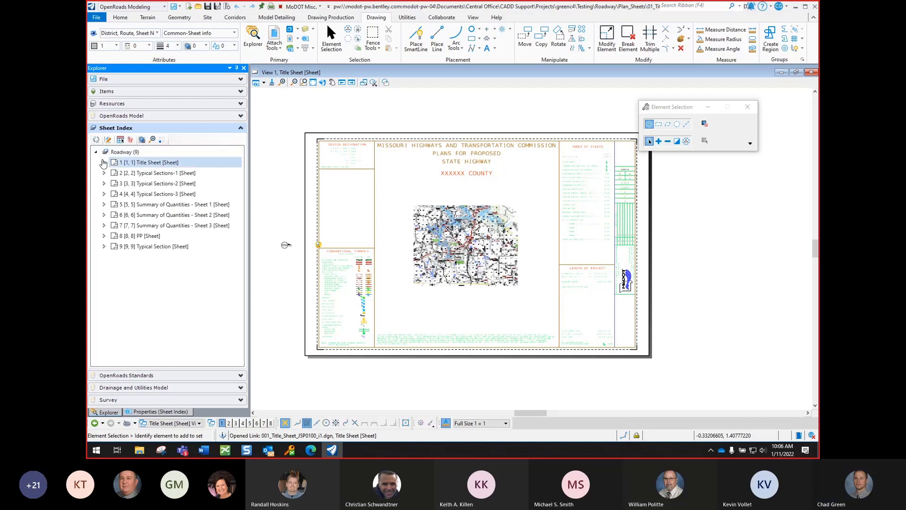
{"action": "left_click", "coordinate": [108, 141]}
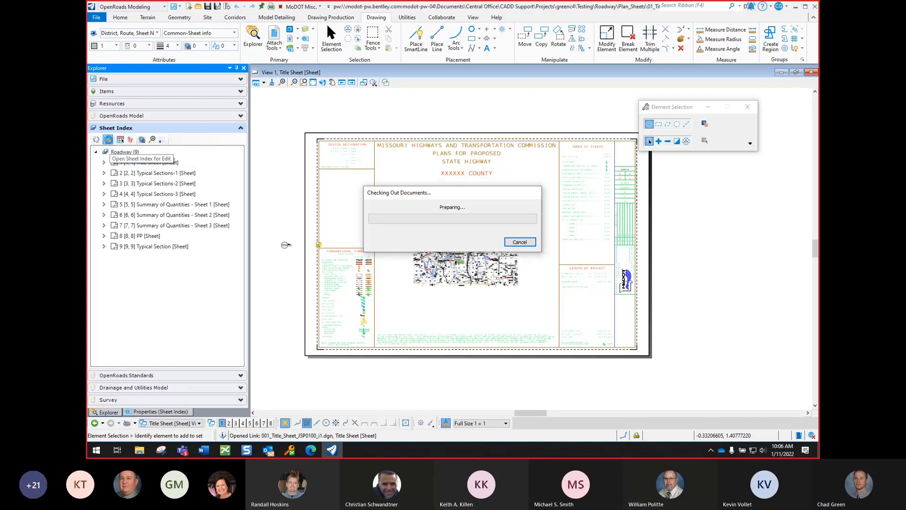
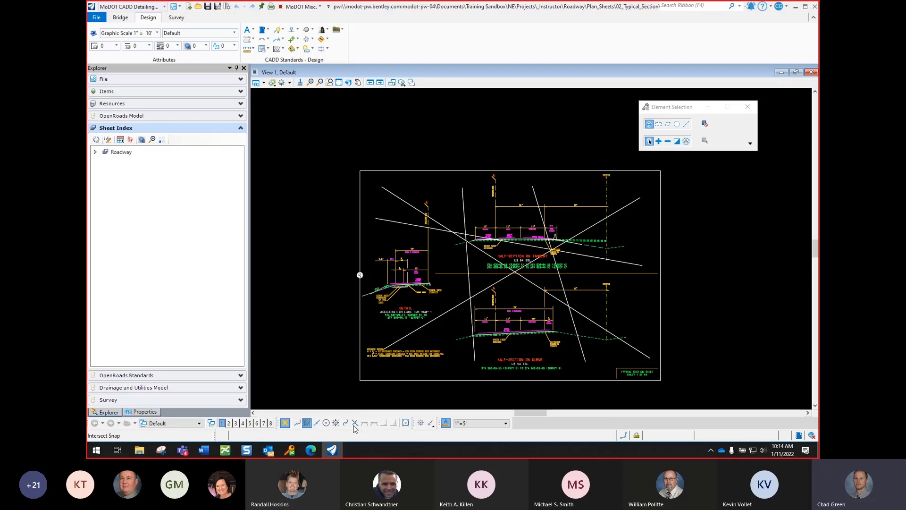
Step: Examine the typical section drawing in the Default model and list the file's available models
{"action": "scroll", "coordinate": [323, 239], "scroll_direction": "down", "scroll_amount": 1}
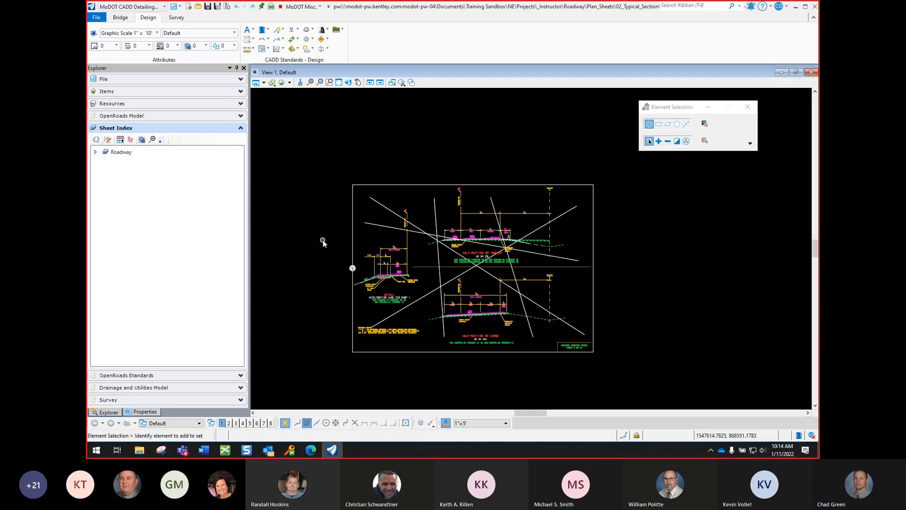
{"action": "scroll", "coordinate": [342, 312], "scroll_direction": "up", "scroll_amount": 1}
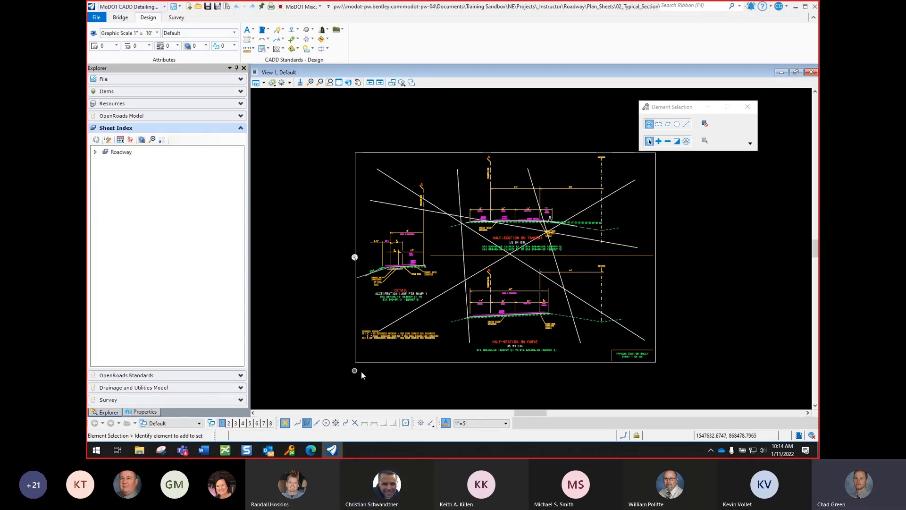
{"action": "scroll", "coordinate": [328, 373], "scroll_direction": "up", "scroll_amount": 1}
{"action": "scroll", "coordinate": [327, 373], "scroll_direction": "down", "scroll_amount": 1}
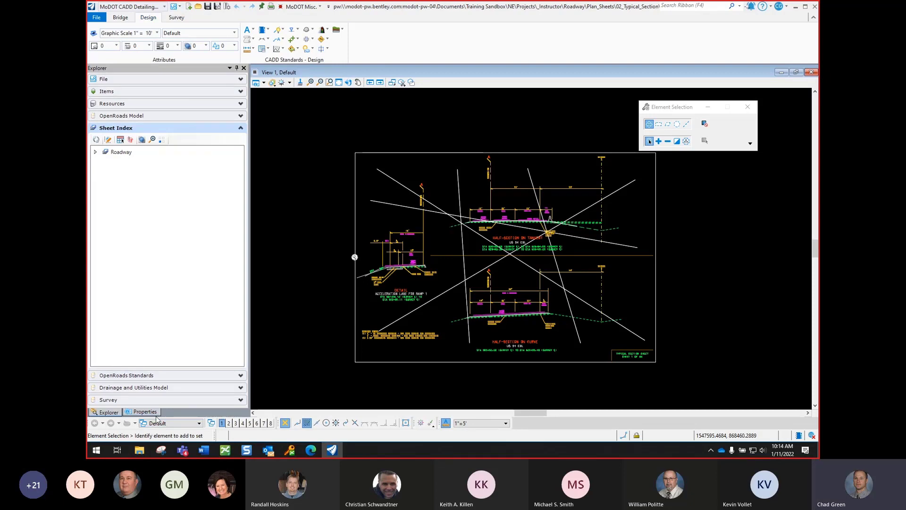
{"action": "left_click", "coordinate": [181, 423]}
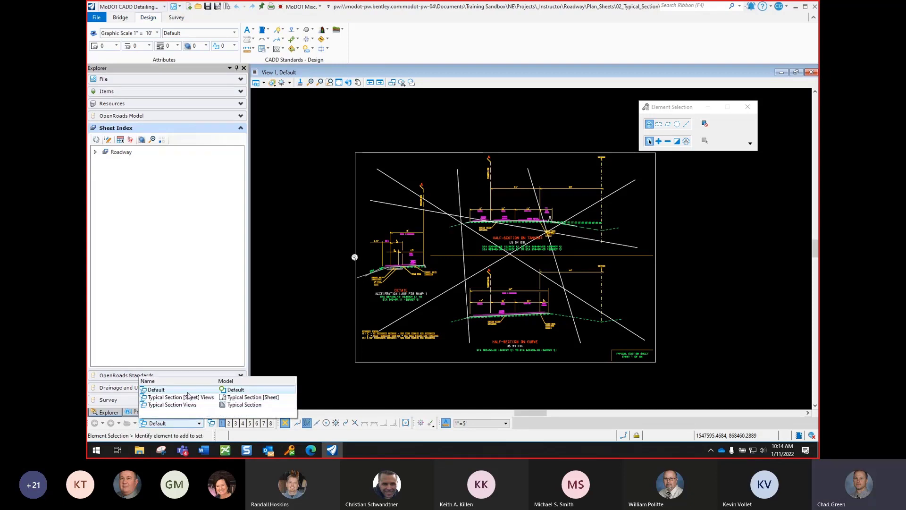
{"action": "left_click", "coordinate": [265, 302]}
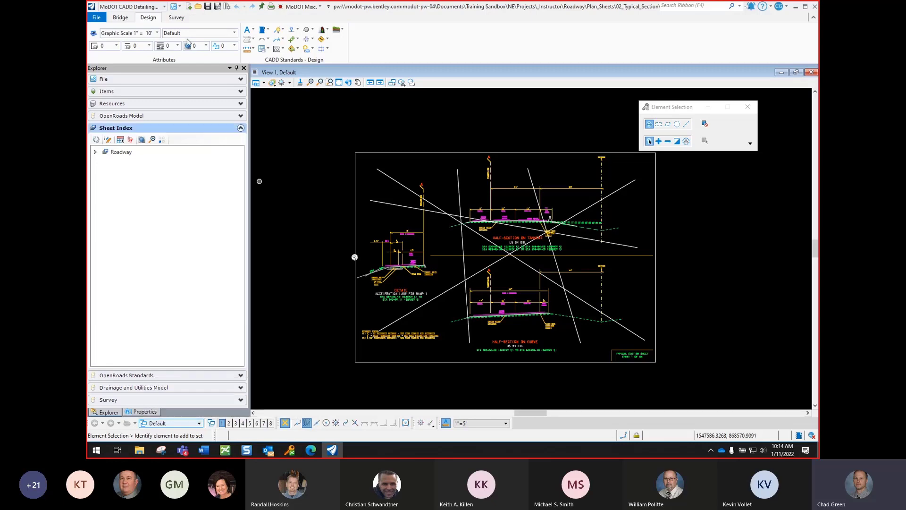
Step: Set the active workflow to OpenRoads Modeling
{"action": "left_click", "coordinate": [131, 7]}
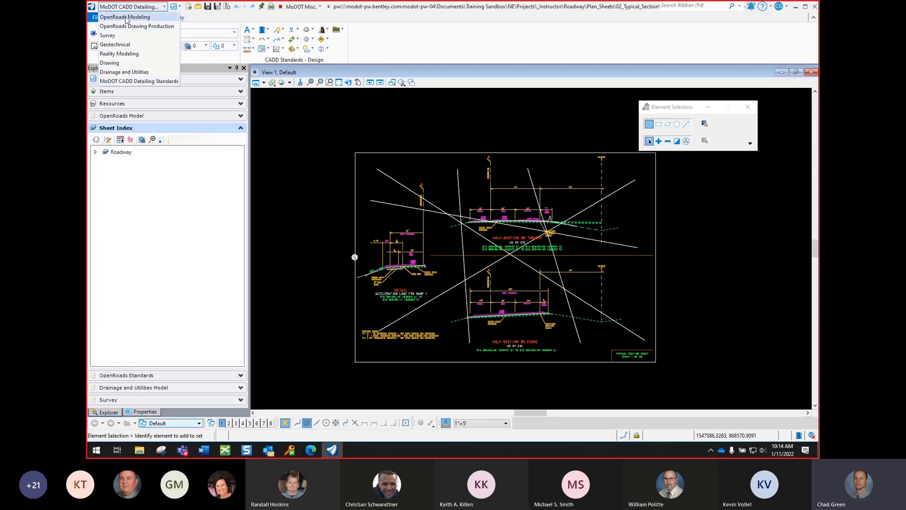
{"action": "left_click", "coordinate": [124, 17]}
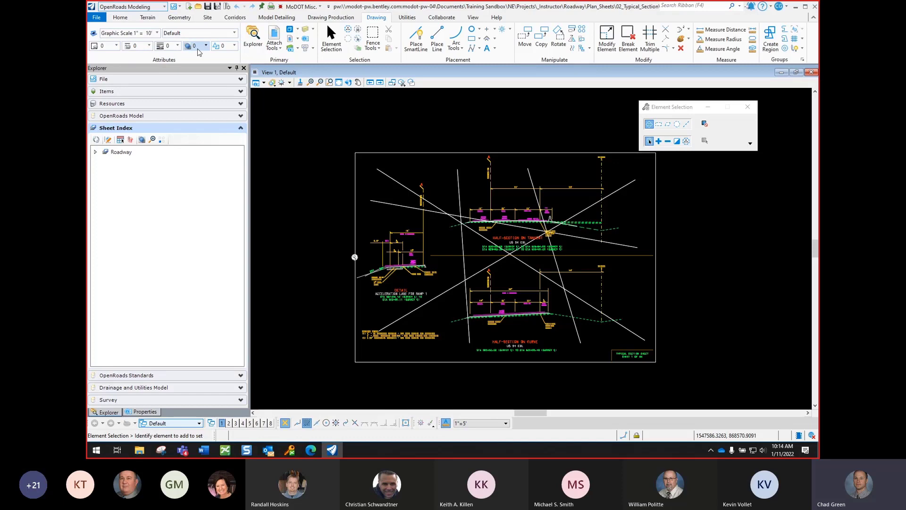
{"action": "left_click", "coordinate": [130, 7]}
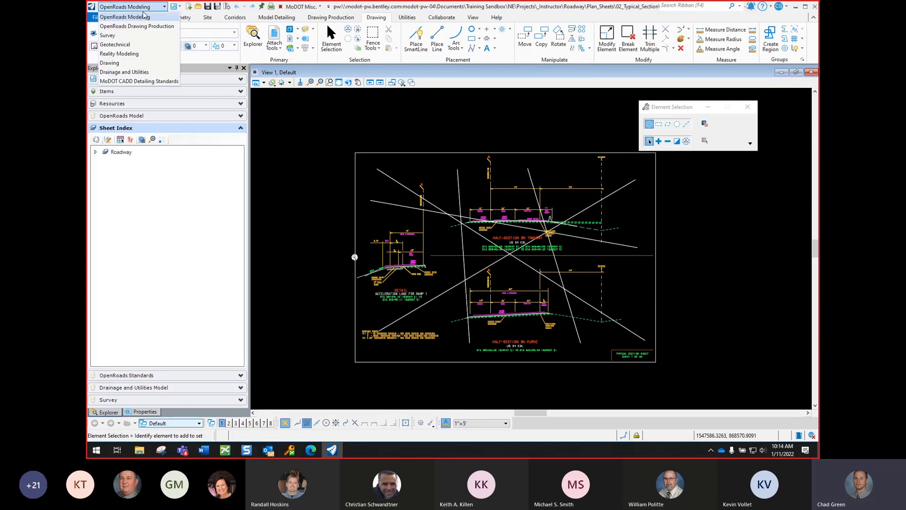
{"action": "left_click", "coordinate": [143, 17]}
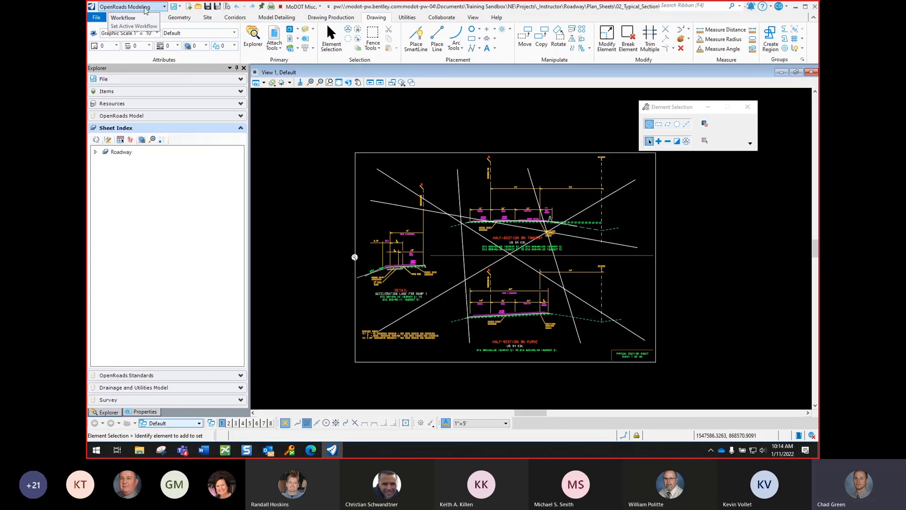
Step: Activate the Typical Section [Sheet] model from the file's models and close the Models and Element Selection windows
{"action": "left_click", "coordinate": [124, 20]}
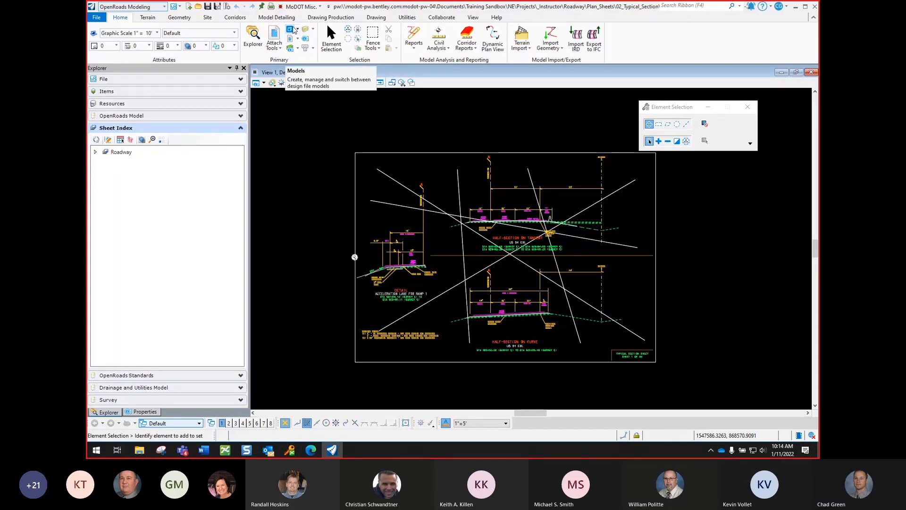
{"action": "left_click", "coordinate": [291, 30]}
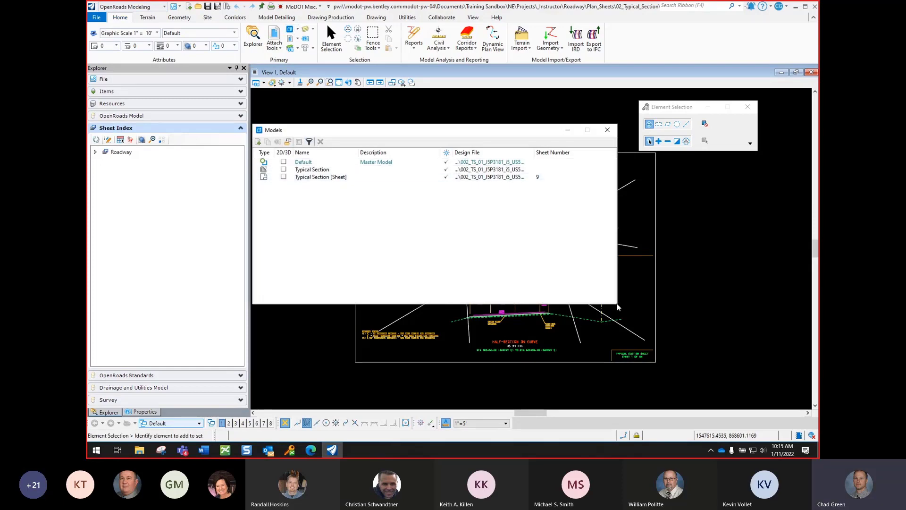
{"action": "left_click_drag", "start_coordinate": [618, 304], "coordinate": [615, 226]}
{"action": "left_click", "coordinate": [308, 177]}
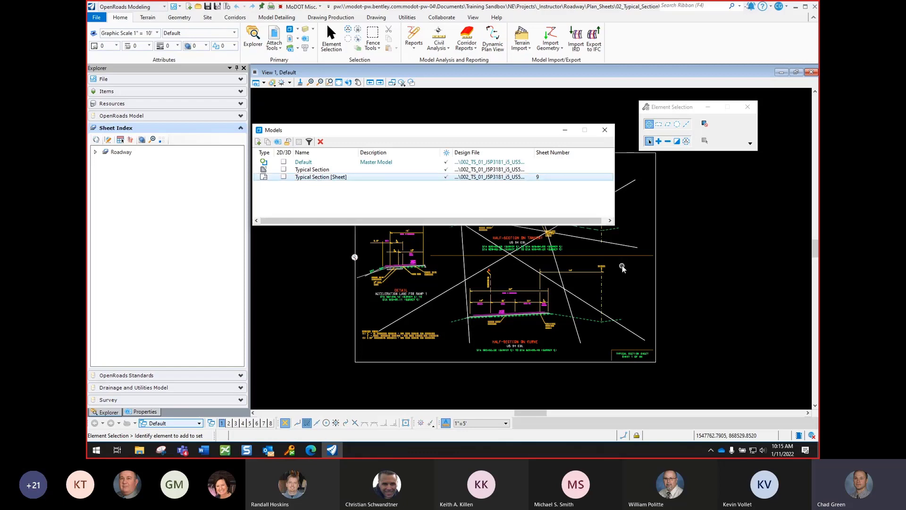
{"action": "double_click", "coordinate": [334, 178]}
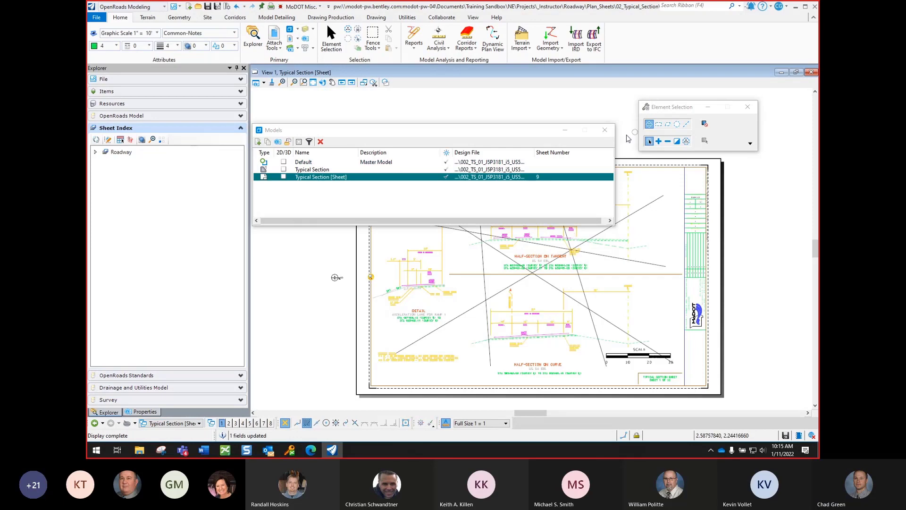
{"action": "left_click", "coordinate": [605, 130]}
{"action": "scroll", "coordinate": [520, 405], "scroll_direction": "up", "scroll_amount": 1}
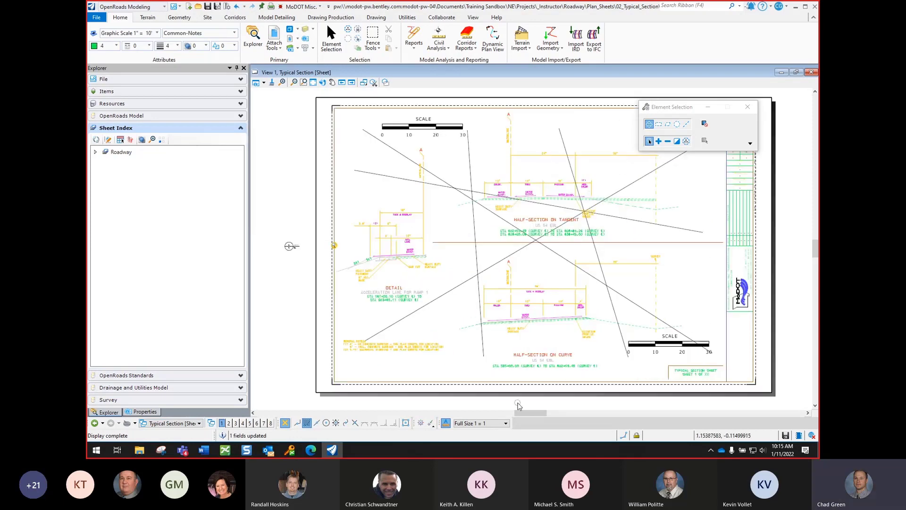
{"action": "left_click", "coordinate": [745, 109]}
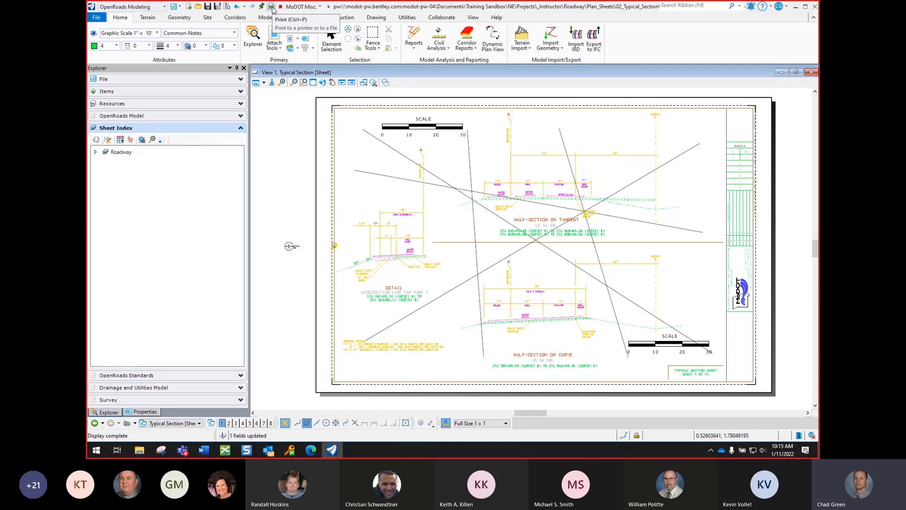
Step: Review the available print options for the file and return to the sheet
{"action": "left_click", "coordinate": [98, 18]}
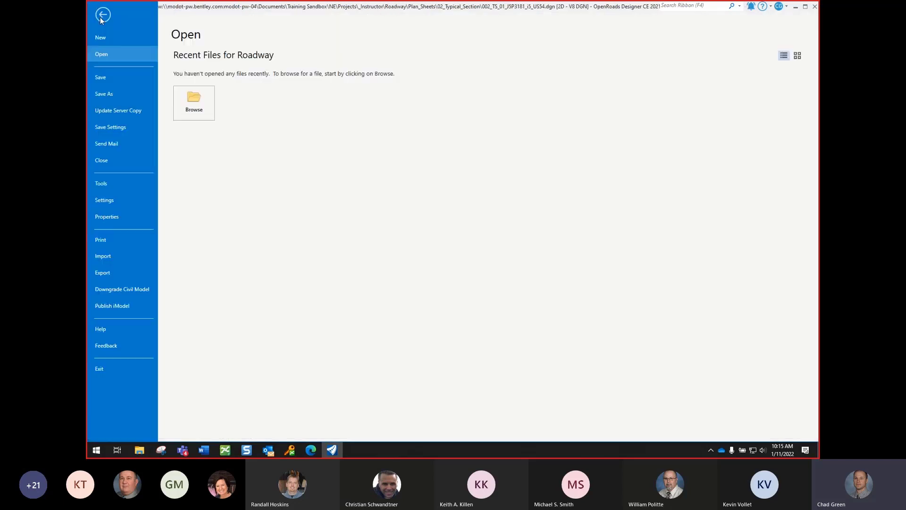
{"action": "left_click", "coordinate": [116, 241]}
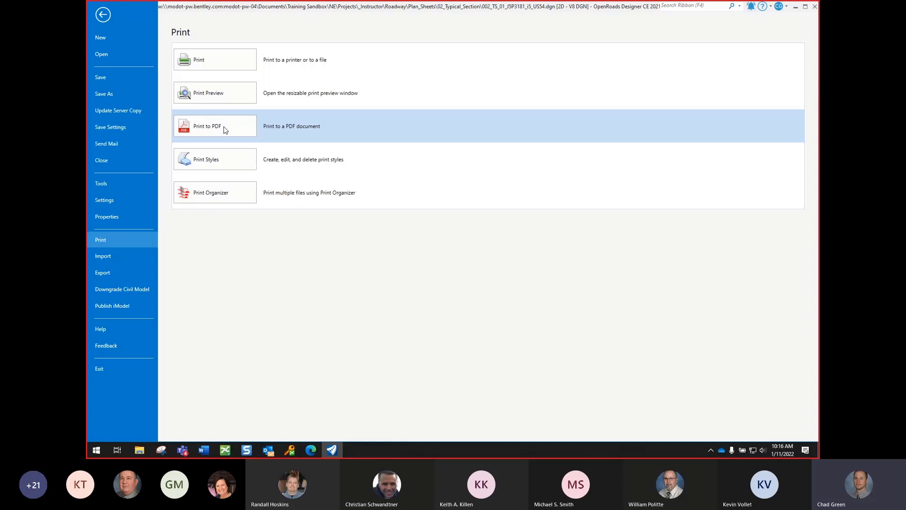
{"action": "left_click", "coordinate": [105, 17]}
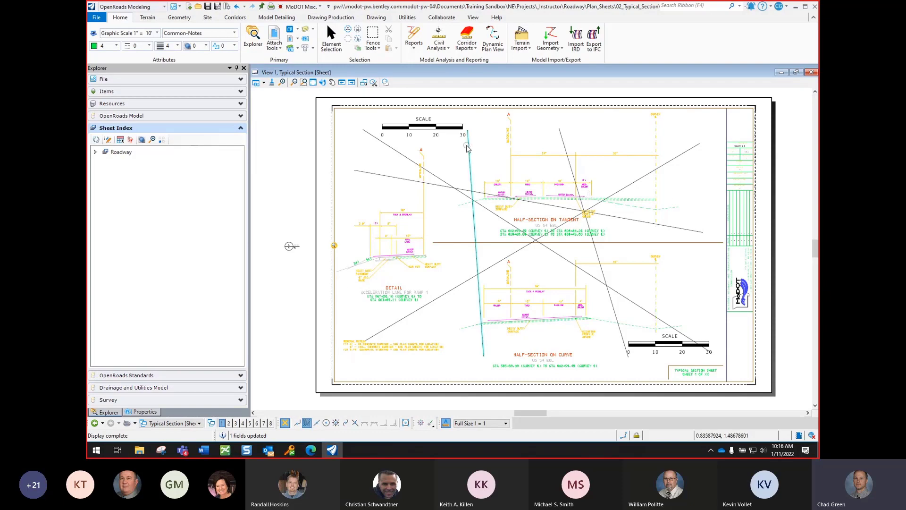
Step: Start printing the sheet with the MoDOT PDF - Sheet printer configuration
{"action": "left_click", "coordinate": [272, 7]}
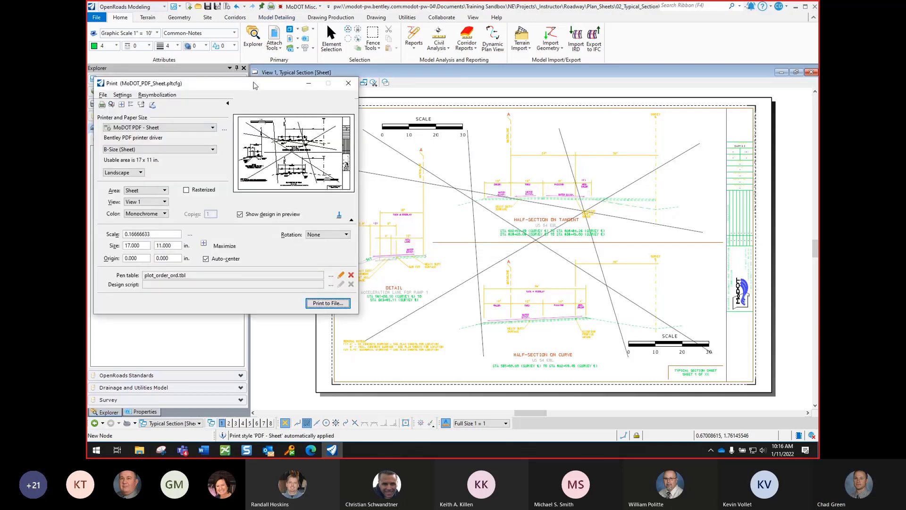
{"action": "left_click_drag", "start_coordinate": [250, 86], "coordinate": [415, 108]}
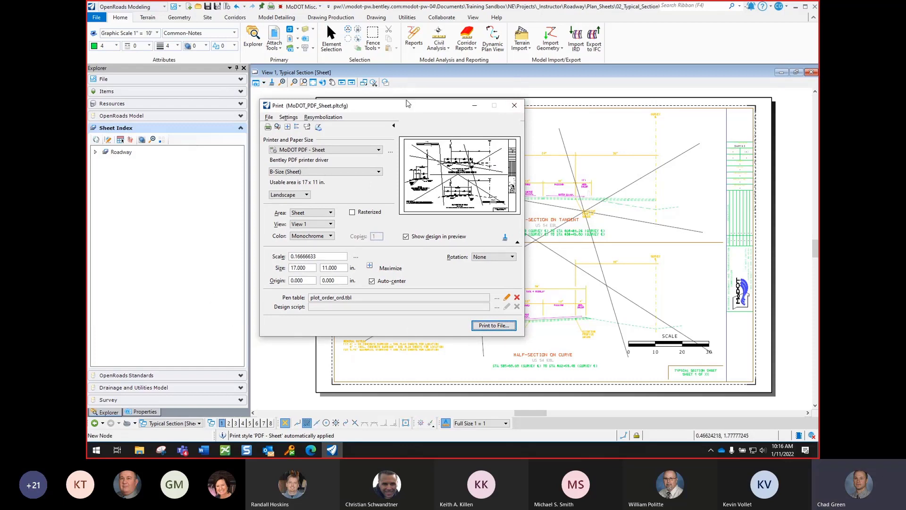
{"action": "left_click_drag", "start_coordinate": [403, 111], "coordinate": [427, 104]}
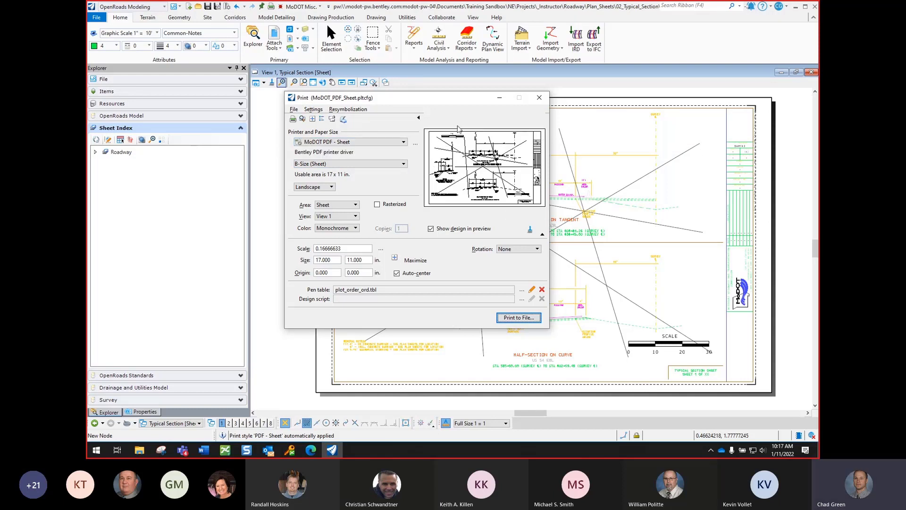
{"action": "left_click", "coordinate": [362, 142]}
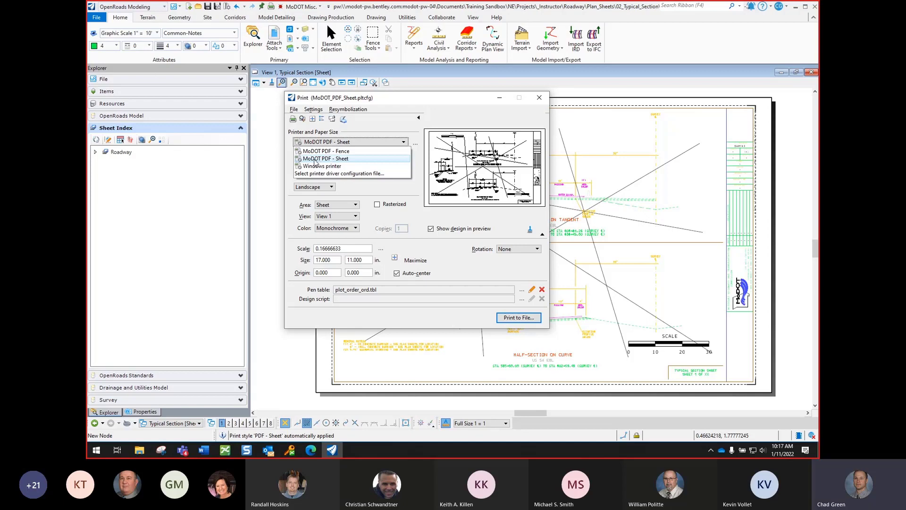
{"action": "left_click", "coordinate": [345, 159]}
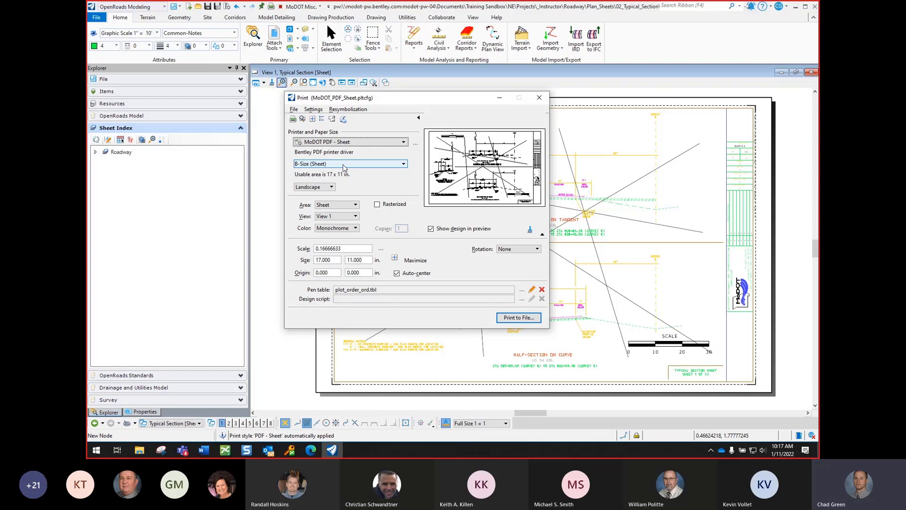
Step: Change the paper size to D-Size (Sheet) and maximize the print on the page
{"action": "left_click", "coordinate": [344, 164]}
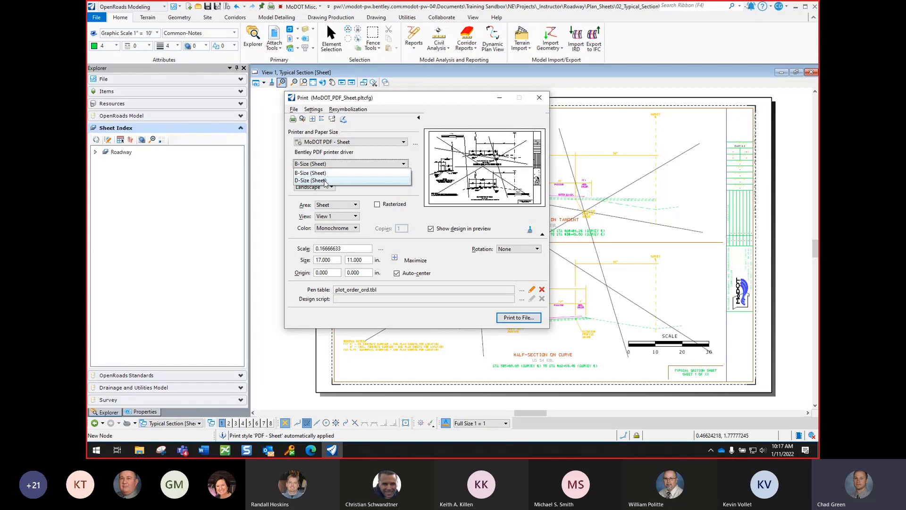
{"action": "left_click", "coordinate": [325, 181]}
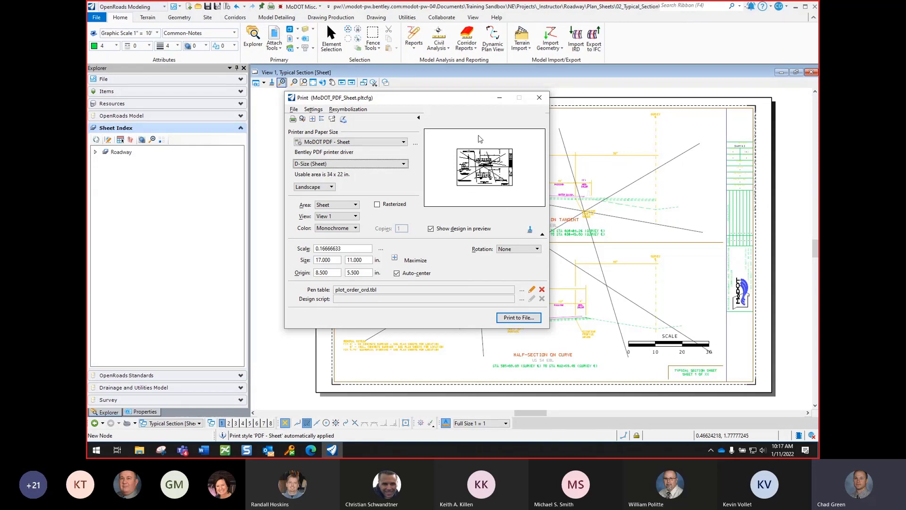
{"action": "left_click", "coordinate": [312, 121]}
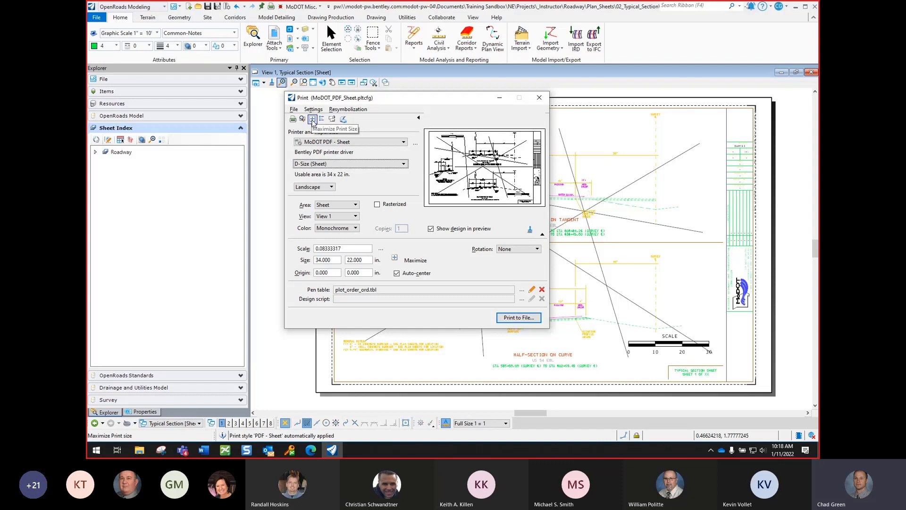
Step: Set the paper size back to B-Size (Sheet) and maximize the print on the page
{"action": "left_click", "coordinate": [330, 164]}
{"action": "left_click", "coordinate": [320, 173]}
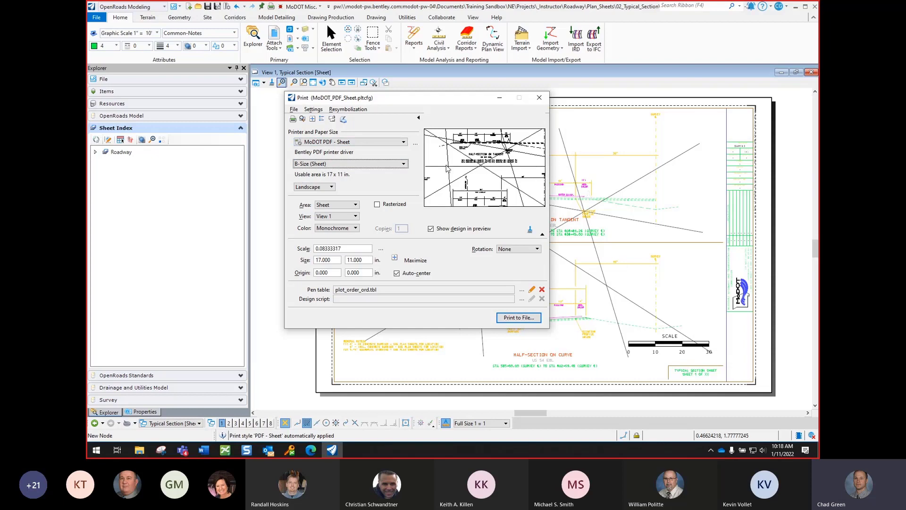
{"action": "left_click", "coordinate": [312, 120]}
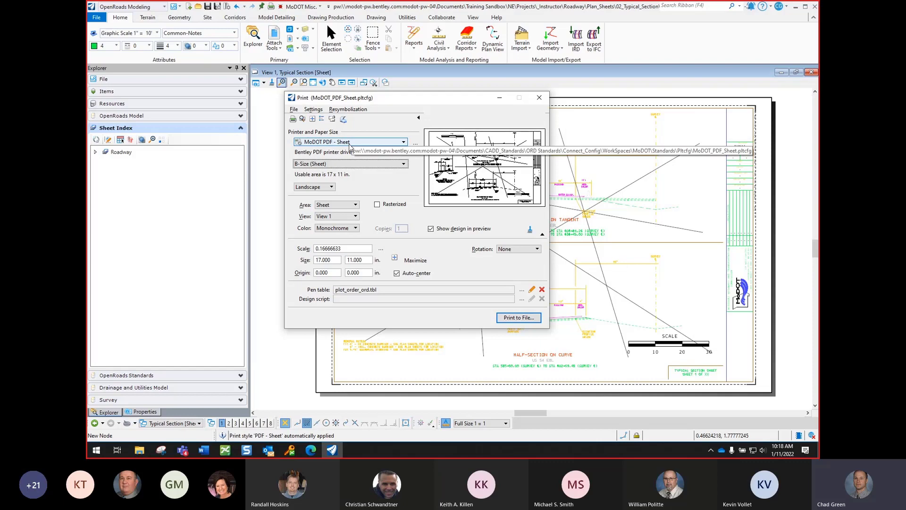
Step: Print the sheet to 002_TS_01_J5P3181_i5_US54.pdf, saved in the Roadway project's Plan_Sheets\02_Typical_Section folder
{"action": "left_click", "coordinate": [520, 318]}
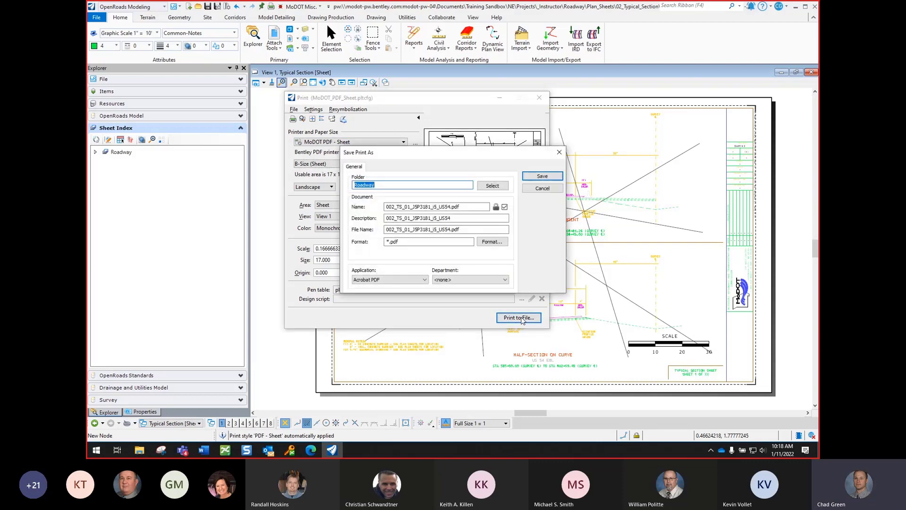
{"action": "left_click_drag", "start_coordinate": [467, 151], "coordinate": [513, 147]}
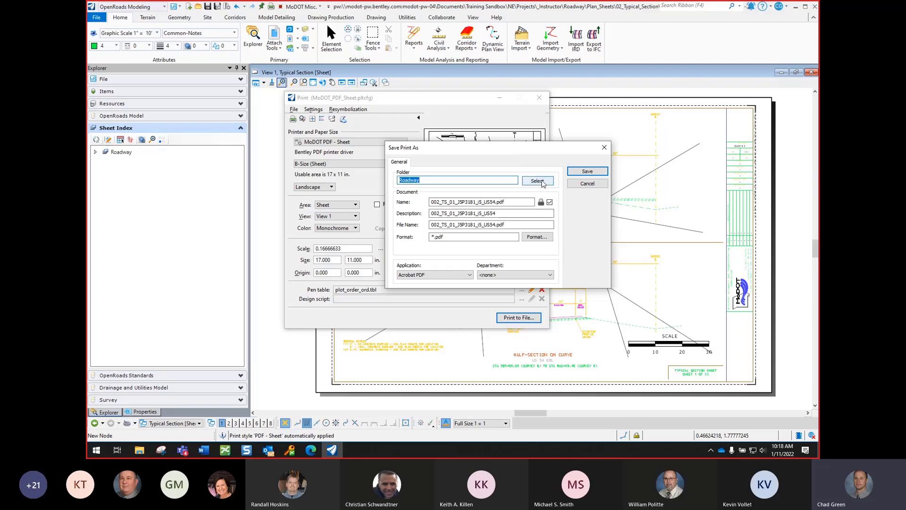
{"action": "left_click", "coordinate": [539, 181]}
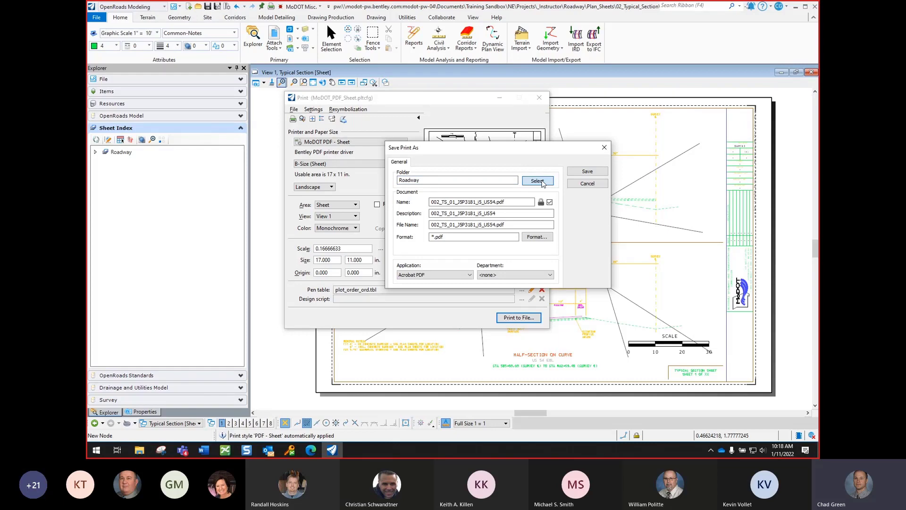
{"action": "left_click", "coordinate": [541, 183]}
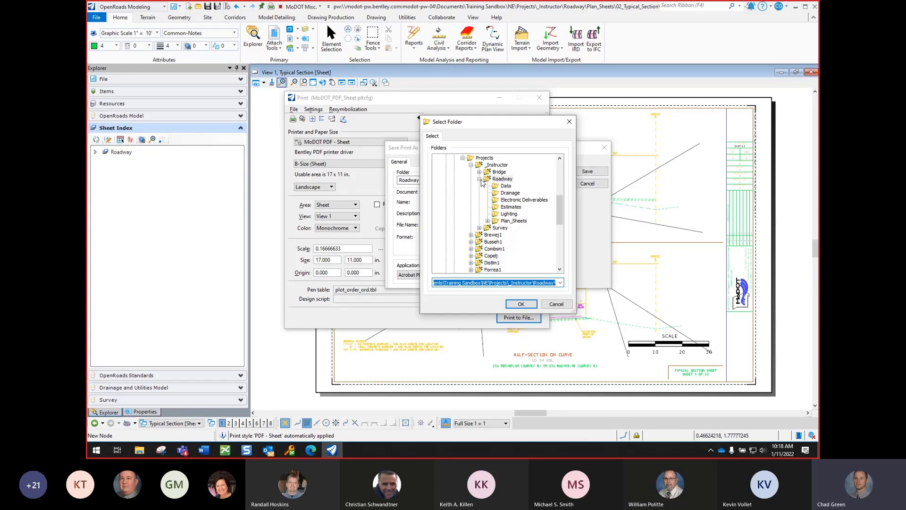
{"action": "left_click", "coordinate": [488, 221]}
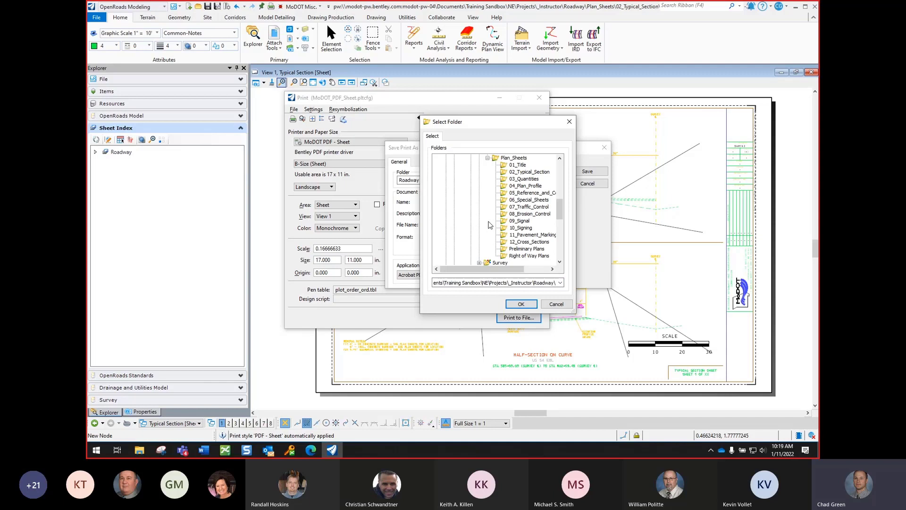
{"action": "left_click", "coordinate": [527, 172]}
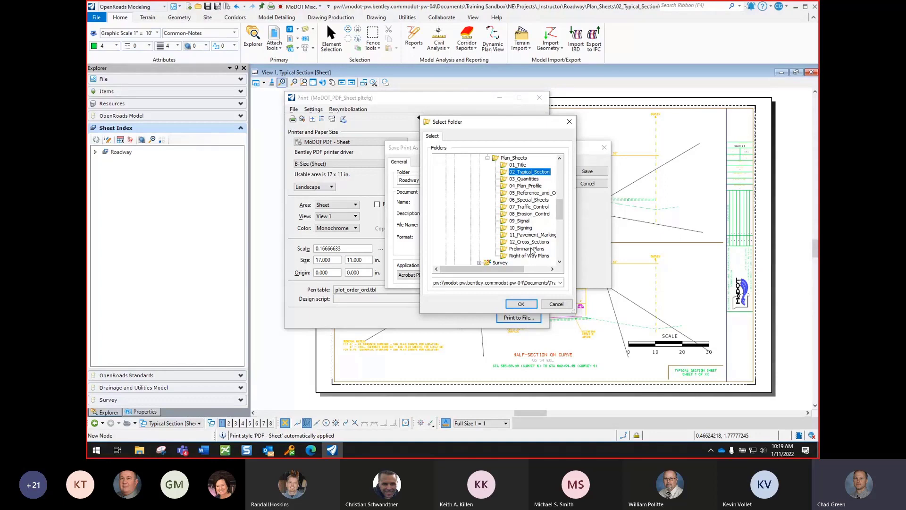
{"action": "left_click", "coordinate": [521, 304]}
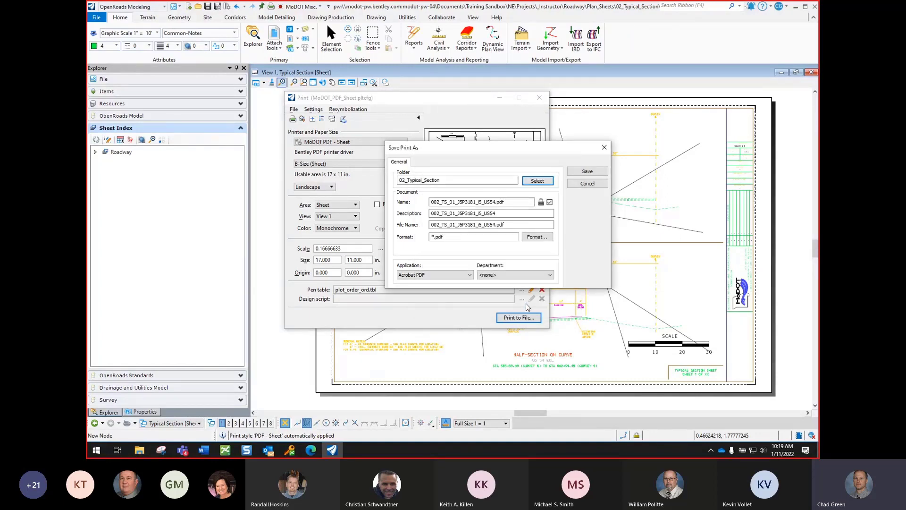
{"action": "left_click", "coordinate": [588, 172]}
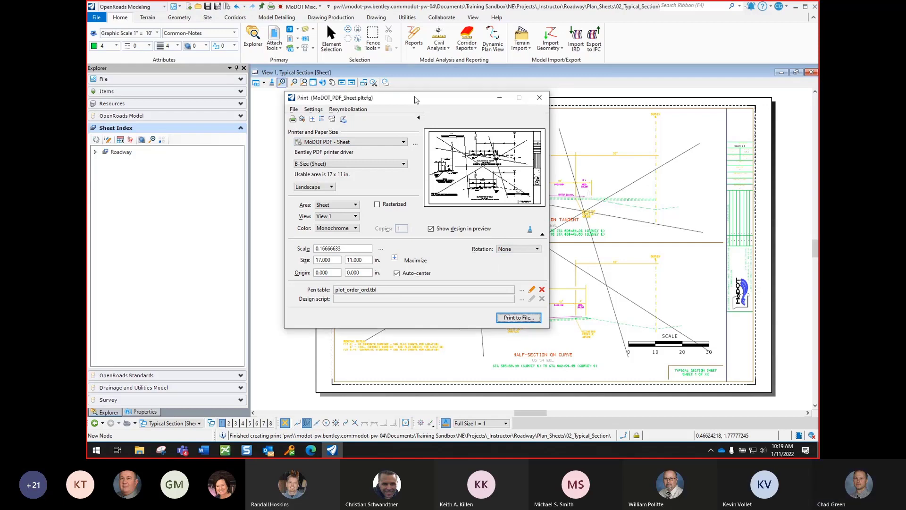
Step: Switch to ProjectWise Explorer and show the contents of the _Instructor Roadway project's 02_Typical_Section folder to check for the PDF
{"action": "mouse_move", "coordinate": [226, 451]}
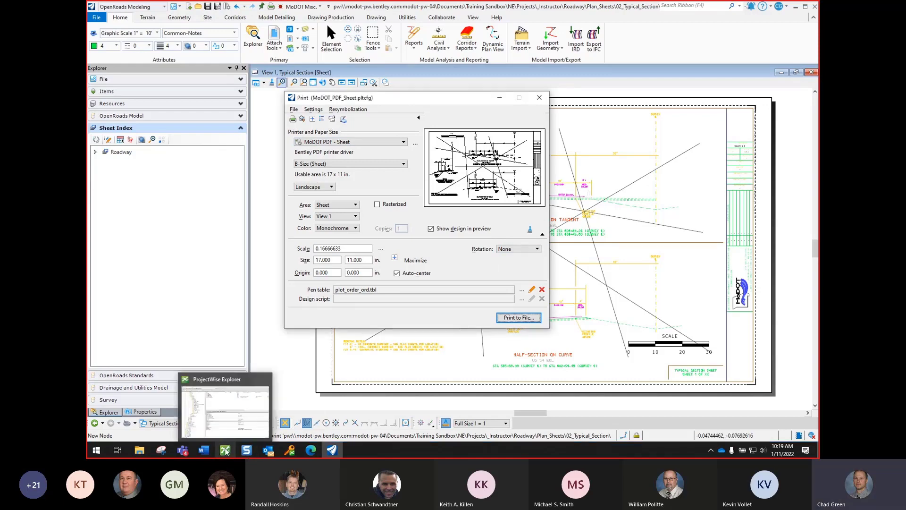
{"action": "left_click", "coordinate": [228, 382]}
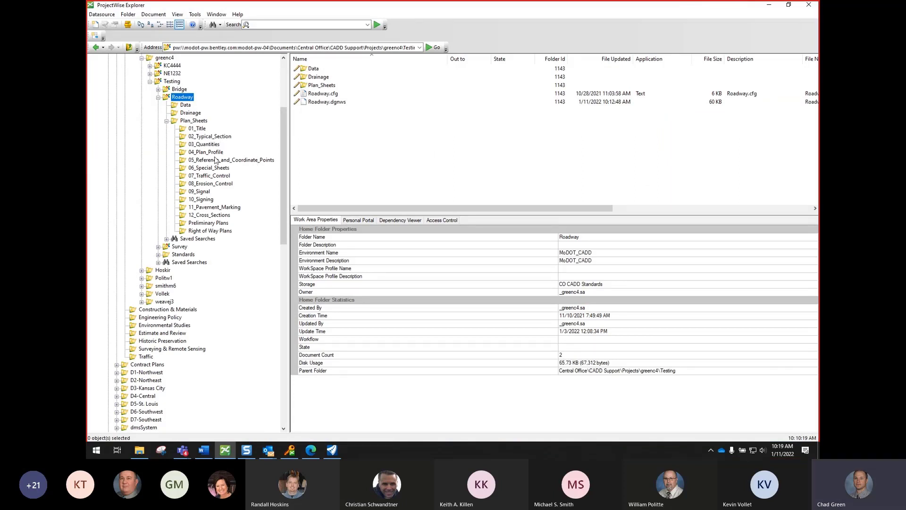
{"action": "scroll", "coordinate": [215, 161], "scroll_direction": "down", "scroll_amount": 13}
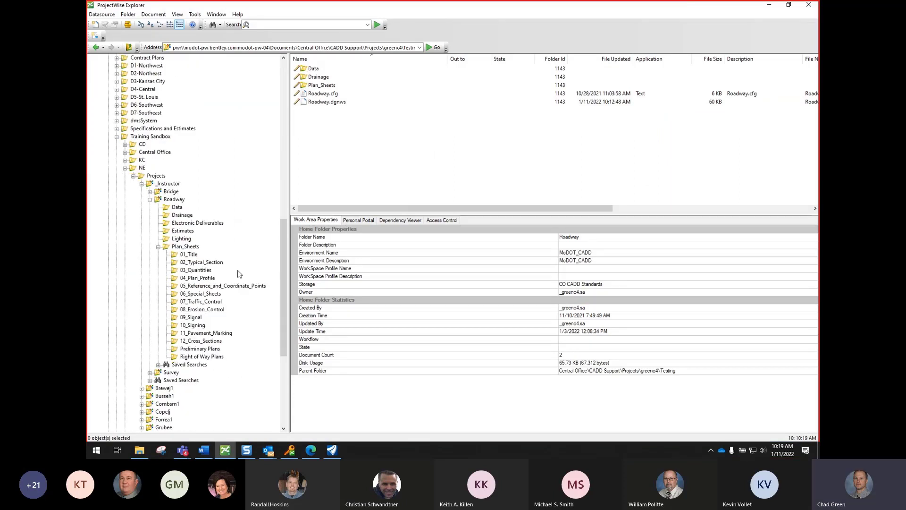
{"action": "left_click", "coordinate": [203, 264]}
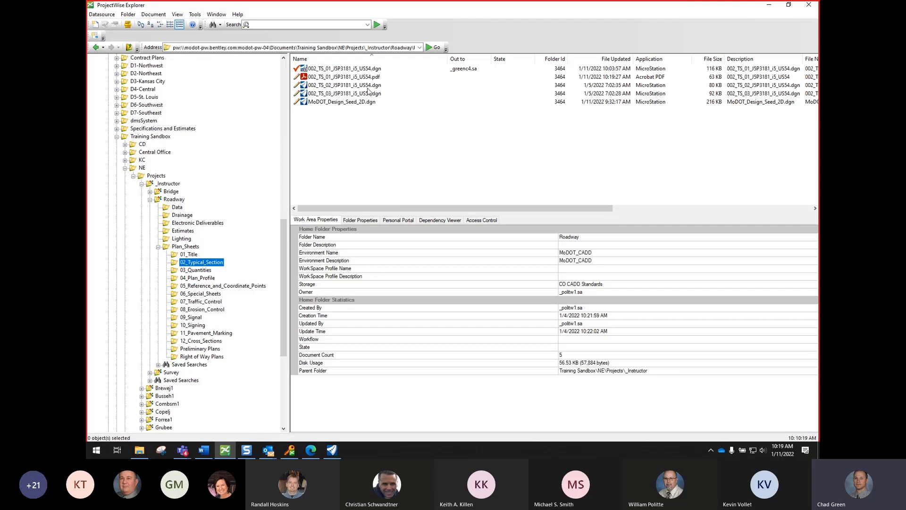
Step: Open 002_TS_01_J5P3181_i5_US54.pdf to review the printed sheet, close it, and check the document back in
{"action": "double_click", "coordinate": [330, 78]}
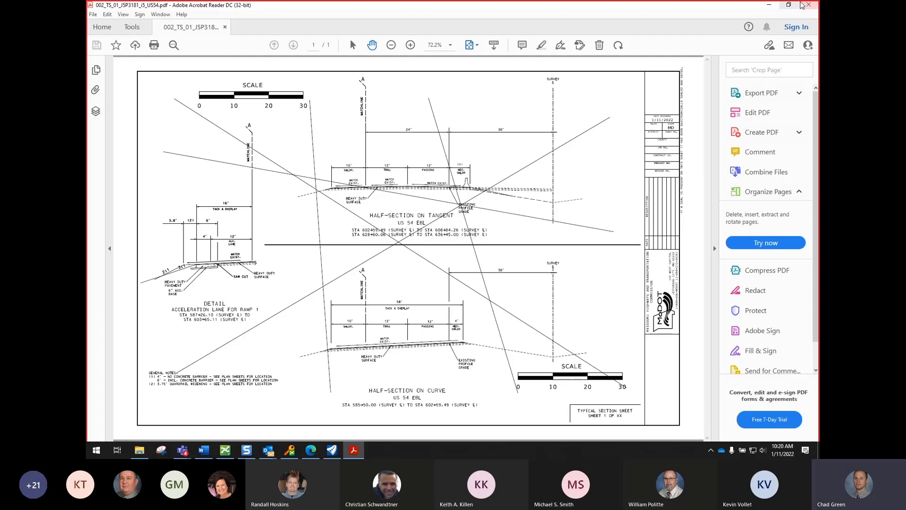
{"action": "left_click", "coordinate": [810, 6]}
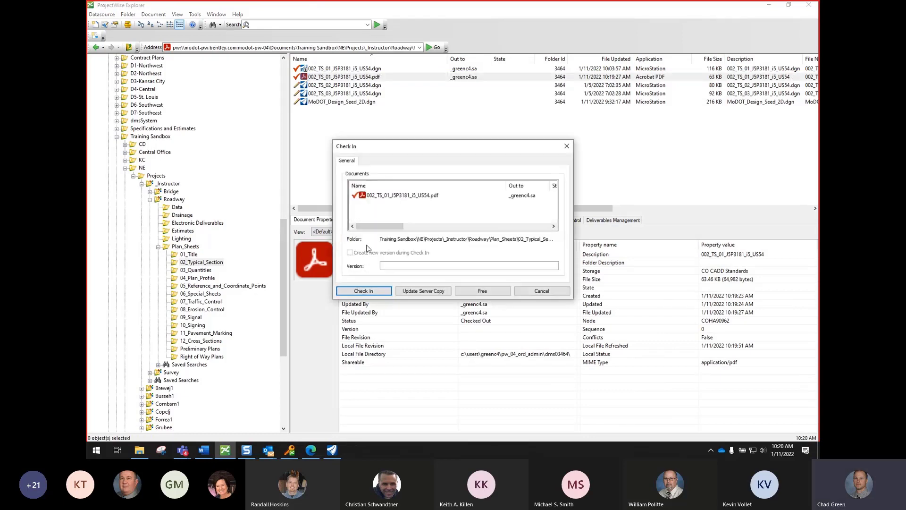
{"action": "left_click", "coordinate": [380, 292]}
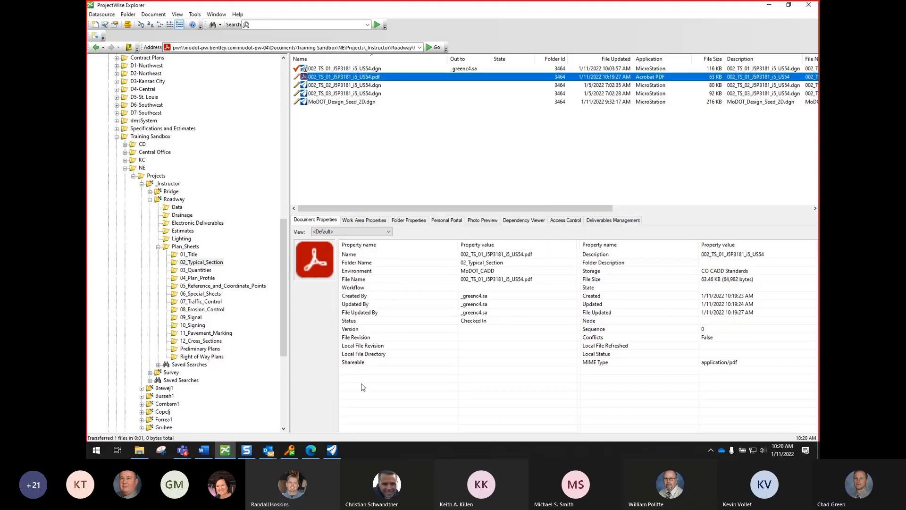
Step: Switch to OpenRoads Designer, dismiss the open Print dialog, and activate the file's Default design model
{"action": "left_click", "coordinate": [331, 452]}
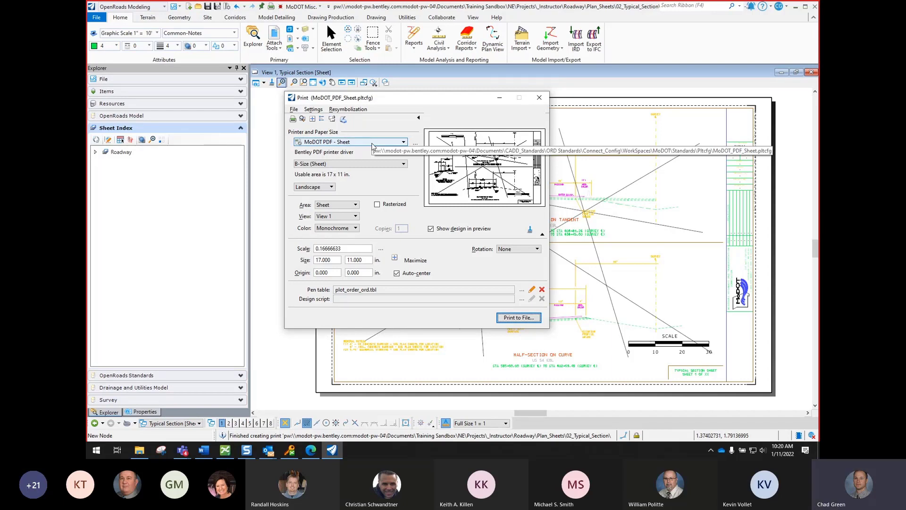
{"action": "left_click", "coordinate": [543, 99]}
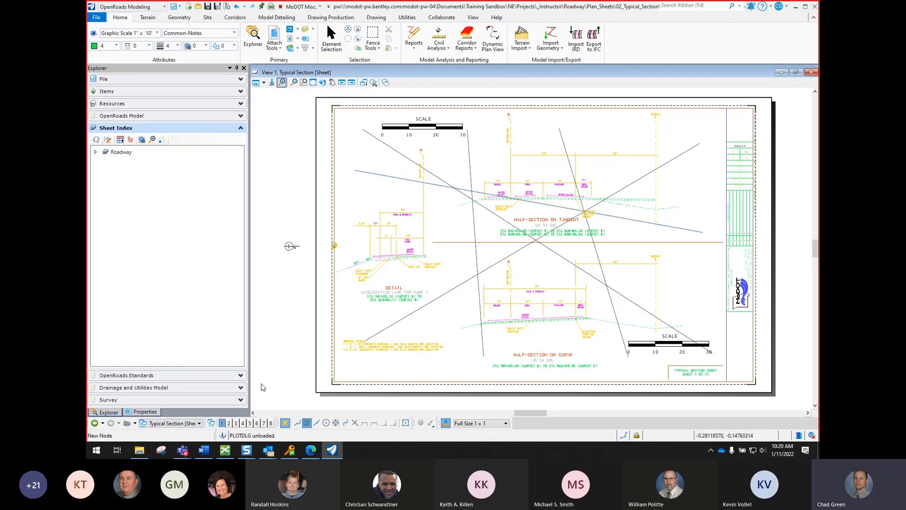
{"action": "left_click", "coordinate": [297, 30]}
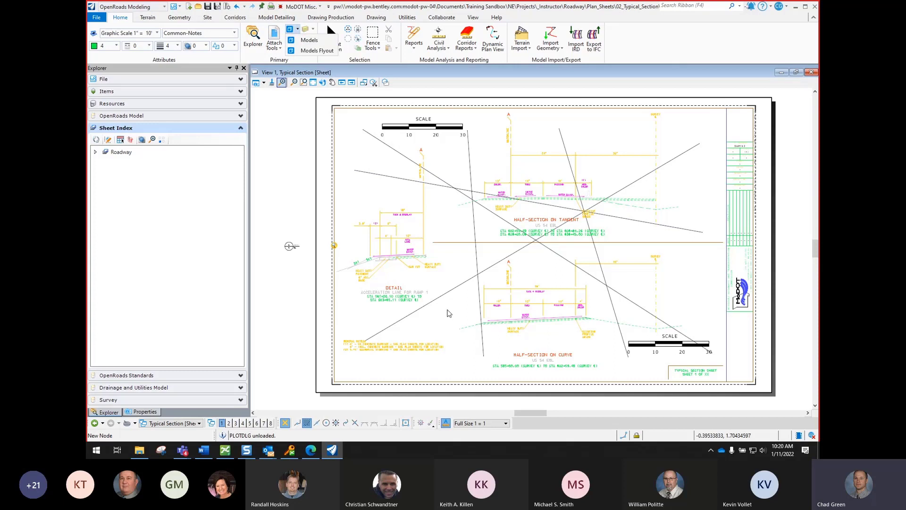
{"action": "left_click", "coordinate": [314, 41]}
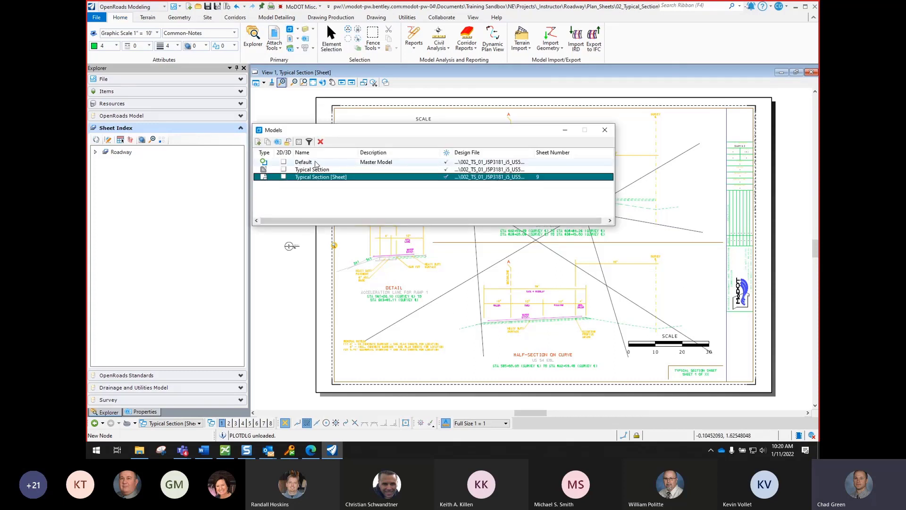
{"action": "double_click", "coordinate": [304, 161]}
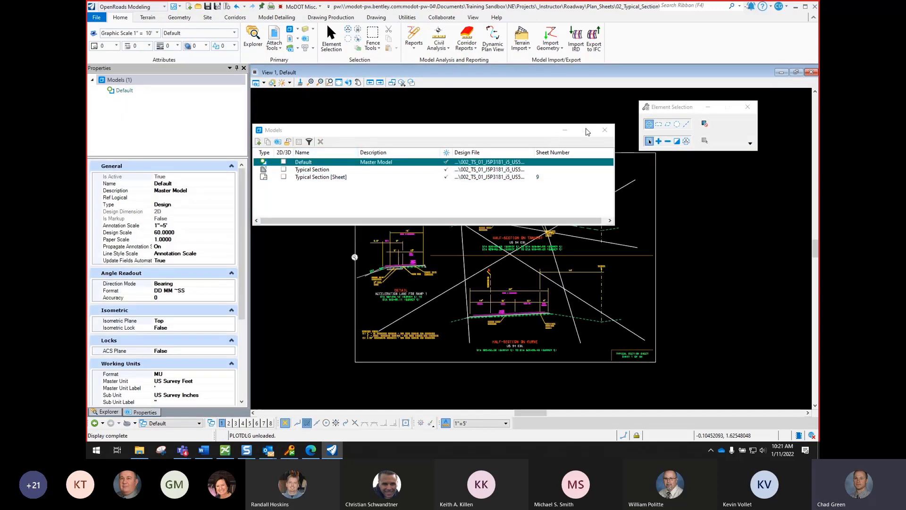
{"action": "left_click", "coordinate": [605, 130]}
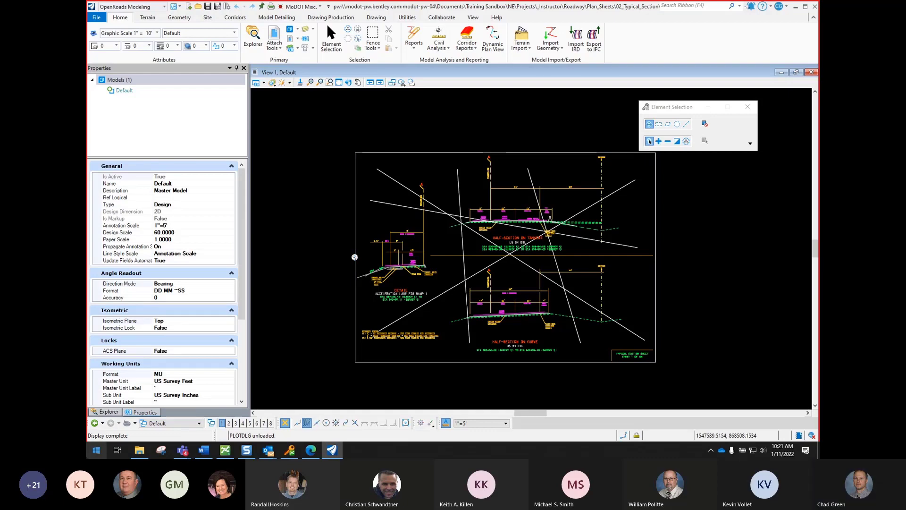
Step: With the OpenRoads Modeling workflow active, place a block fence around the half-section on tangent
{"action": "left_click", "coordinate": [109, 412]}
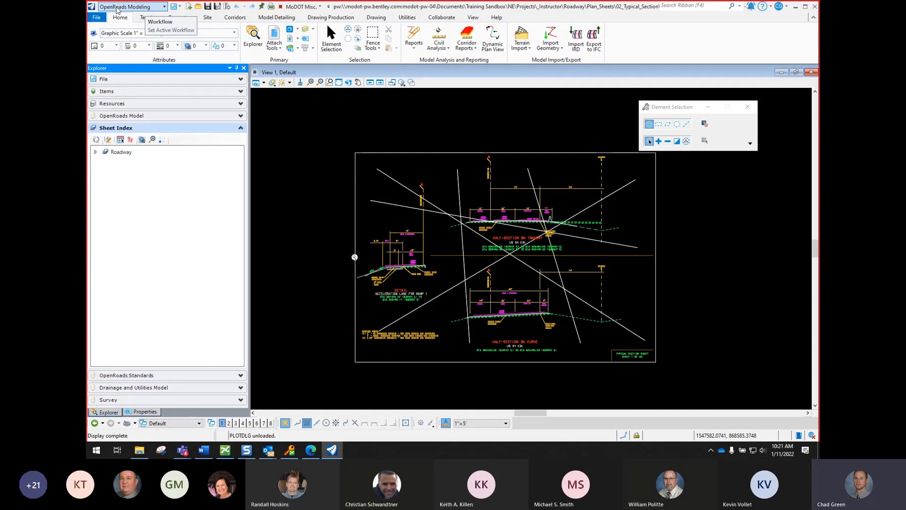
{"action": "left_click", "coordinate": [150, 7]}
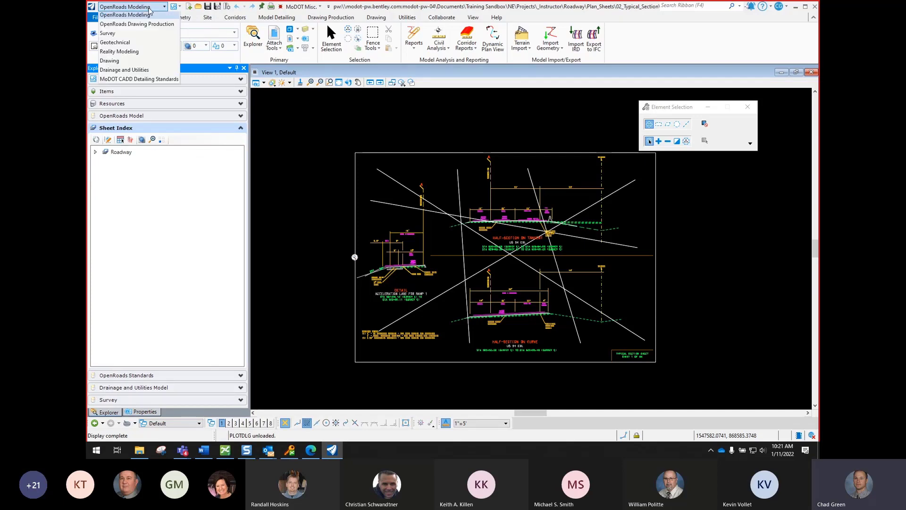
{"action": "left_click", "coordinate": [146, 14]}
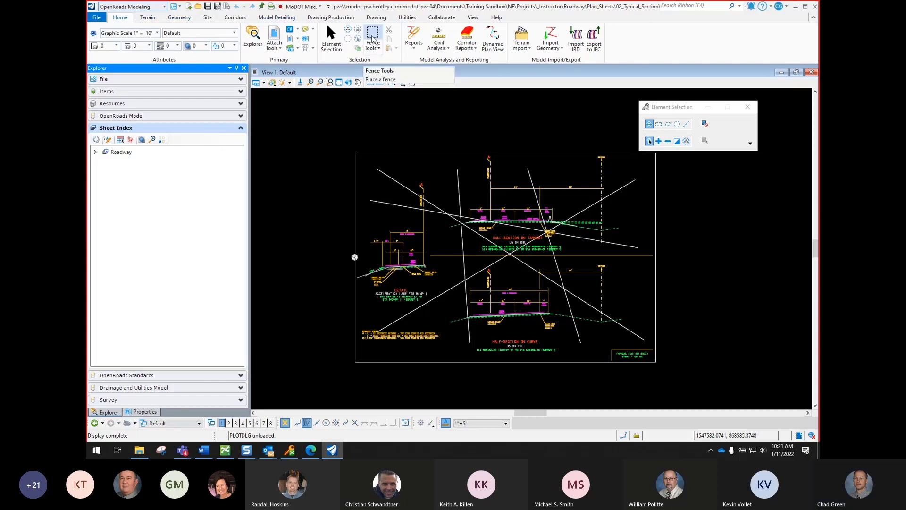
{"action": "left_click", "coordinate": [372, 39]}
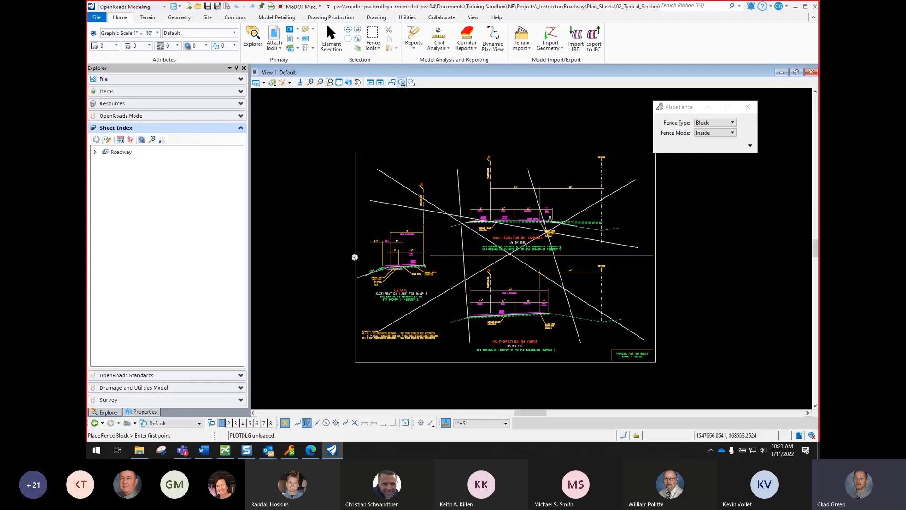
{"action": "left_click", "coordinate": [442, 178]}
{"action": "left_click", "coordinate": [595, 266]}
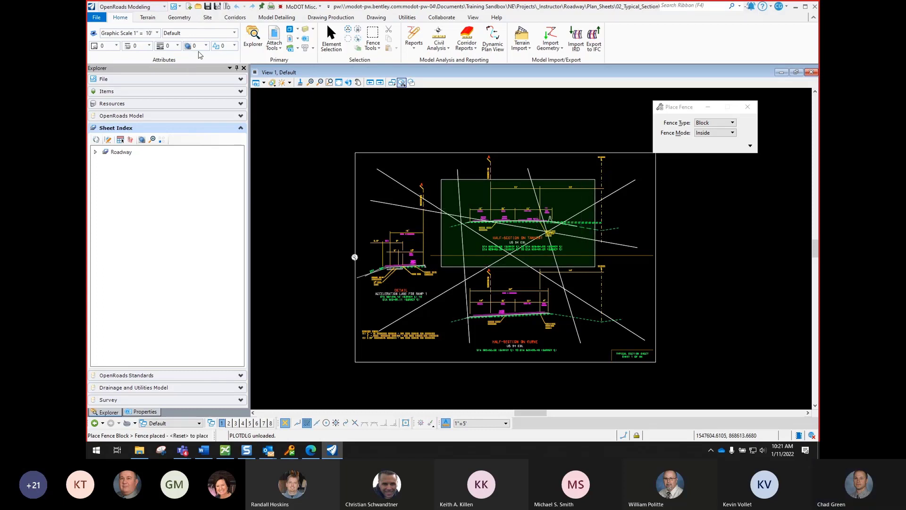
Step: Start printing and set the printer configuration to MoDOT PDF - Fence
{"action": "left_click", "coordinate": [272, 7]}
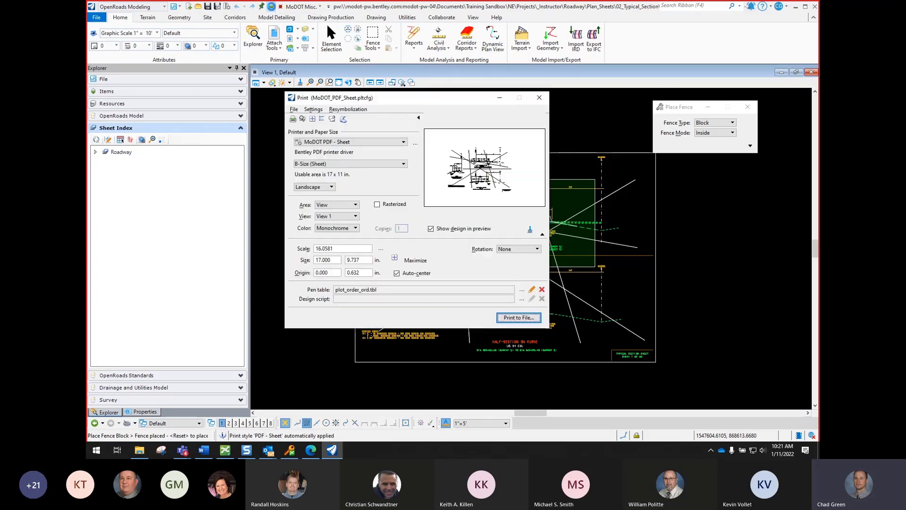
{"action": "left_click", "coordinate": [350, 142]}
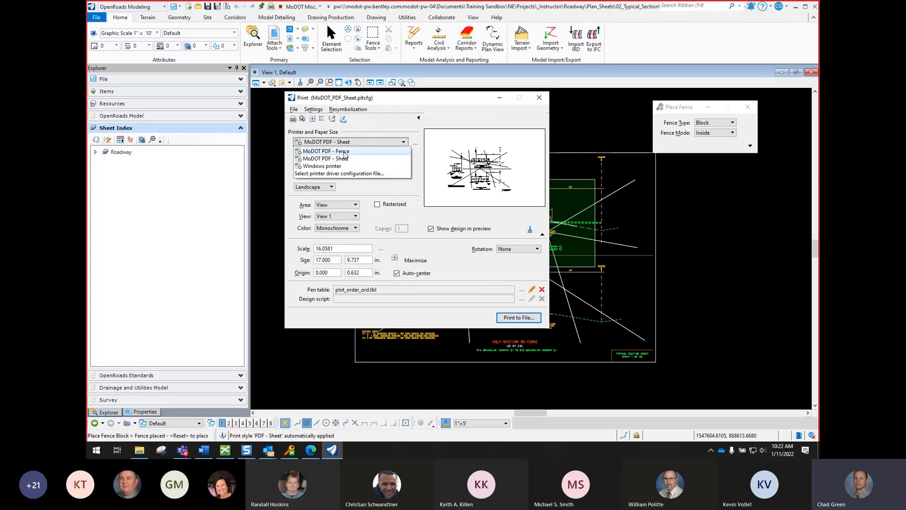
{"action": "left_click", "coordinate": [345, 153]}
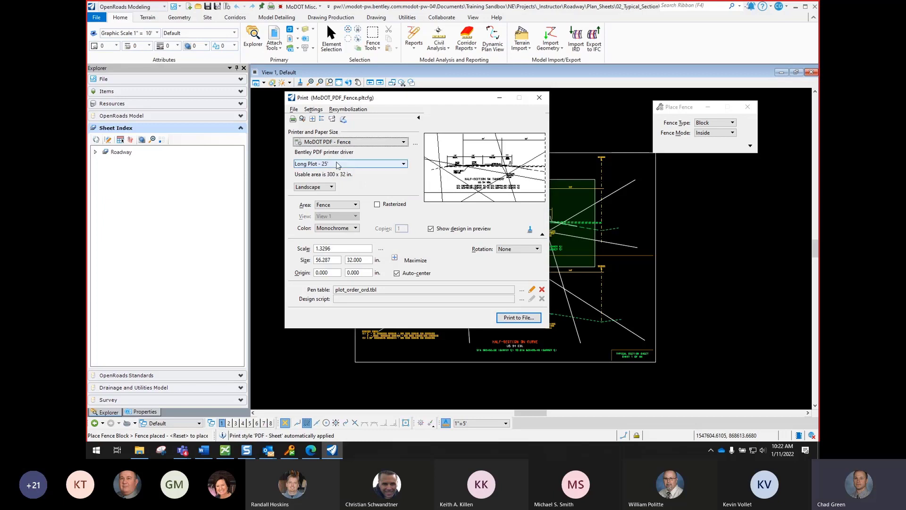
Step: Switch the printer configuration to MoDOT PDF - Sheet and back to MoDOT PDF - Fence to compare the previews
{"action": "left_click", "coordinate": [347, 143]}
{"action": "left_click", "coordinate": [348, 152]}
{"action": "left_click", "coordinate": [354, 143]}
{"action": "left_click", "coordinate": [344, 159]}
{"action": "left_click", "coordinate": [350, 142]}
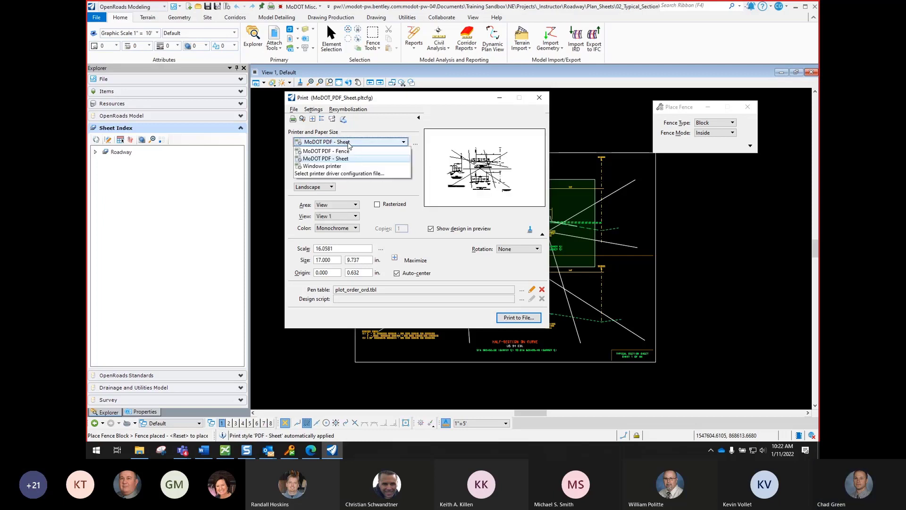
{"action": "left_click", "coordinate": [348, 153]}
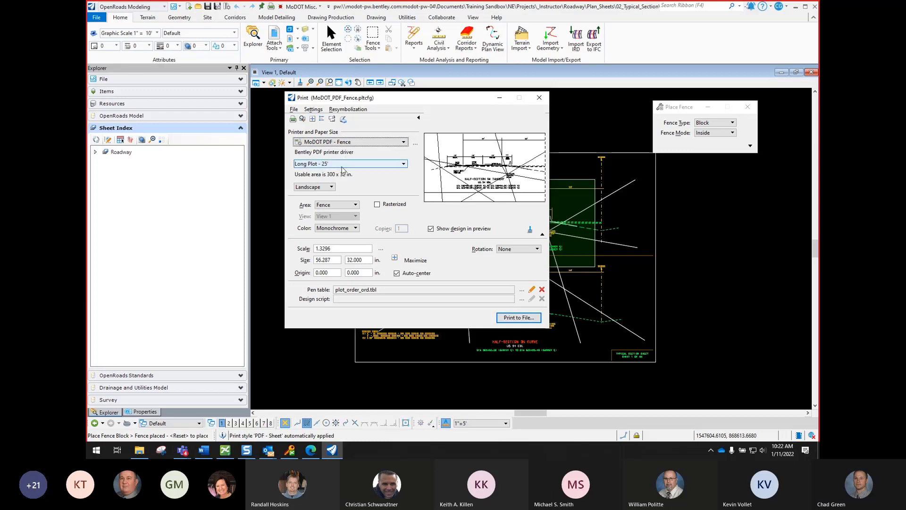
Step: Set the paper size to B-Size (Fence) and maximize the fenced area on the page
{"action": "left_click", "coordinate": [343, 164]}
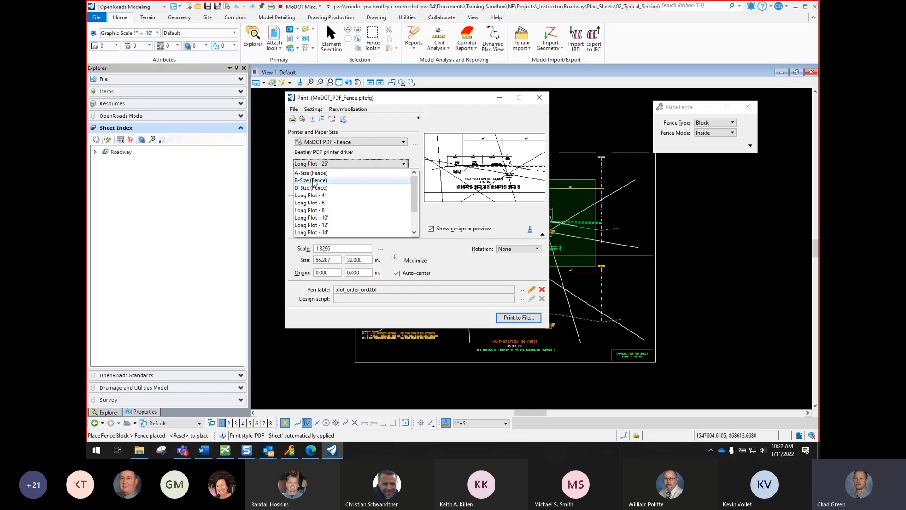
{"action": "left_click", "coordinate": [314, 181]}
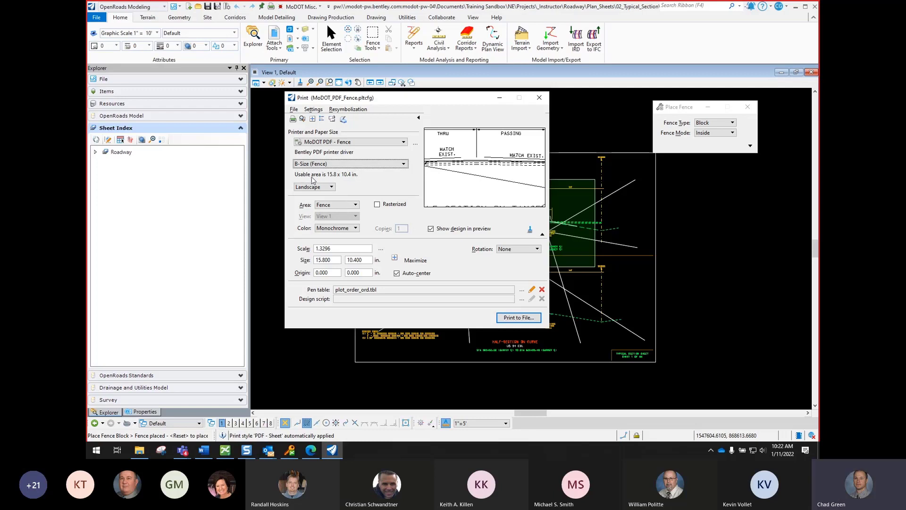
{"action": "left_click", "coordinate": [341, 164]}
{"action": "left_click", "coordinate": [341, 182]}
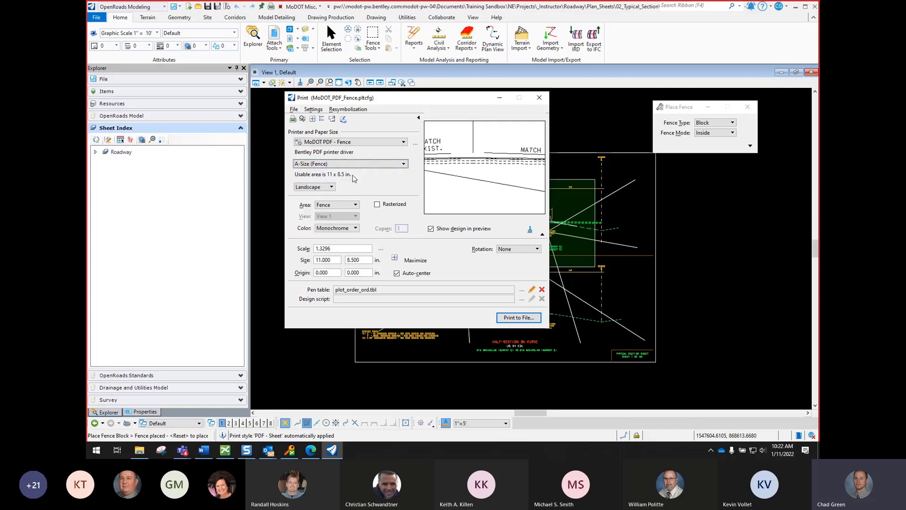
{"action": "left_click", "coordinate": [341, 164]}
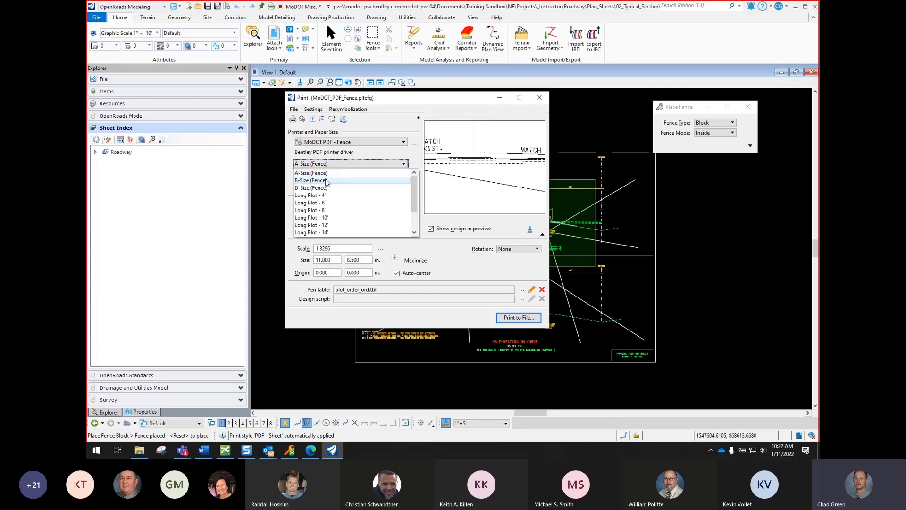
{"action": "left_click", "coordinate": [327, 181]}
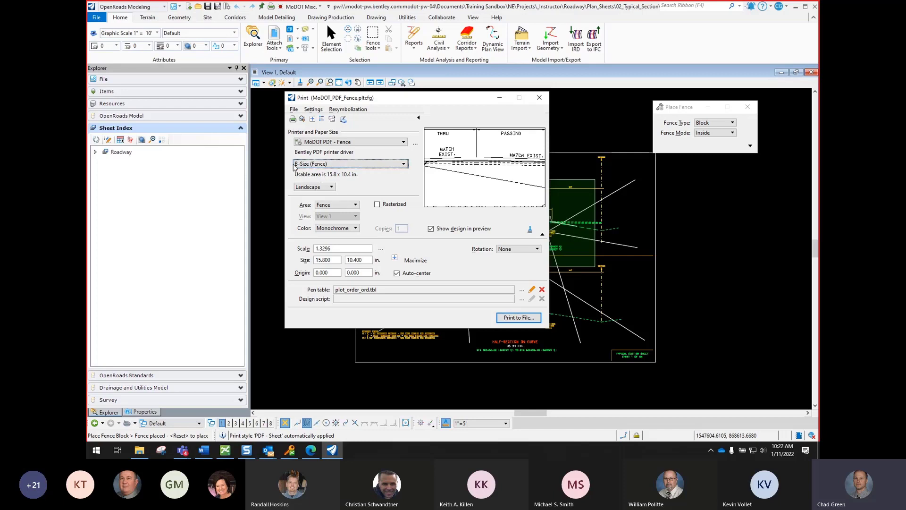
{"action": "left_click", "coordinate": [313, 119]}
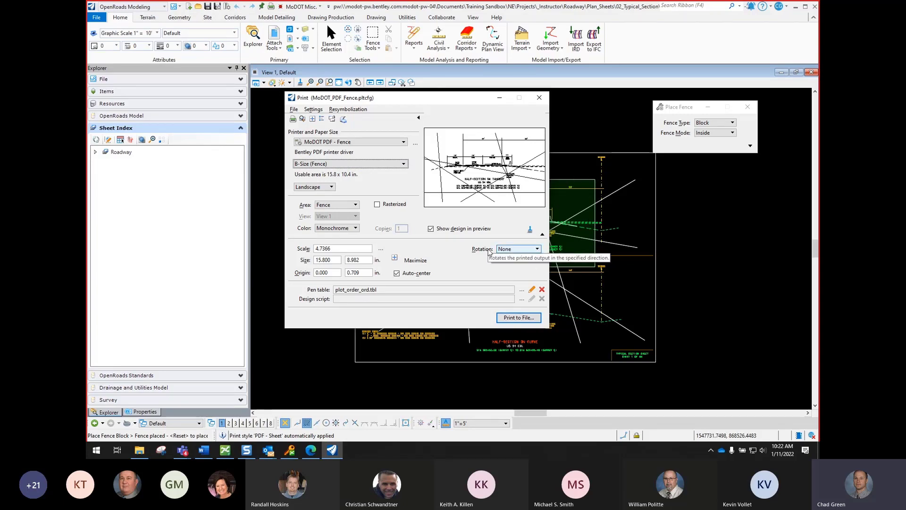
Step: Examine the available fence paper sizes, including the Long Plot lengths, keeping B-Size (Fence) selected
{"action": "left_click", "coordinate": [323, 164]}
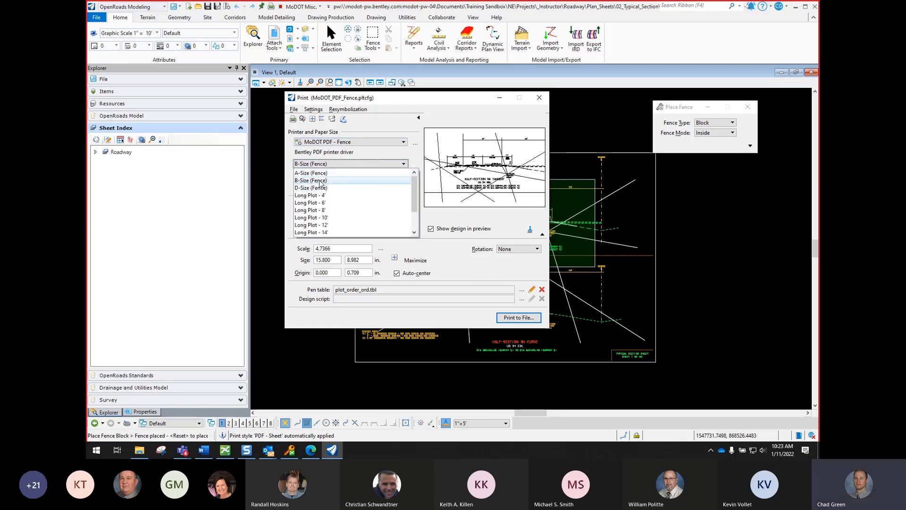
{"action": "left_click", "coordinate": [320, 181]}
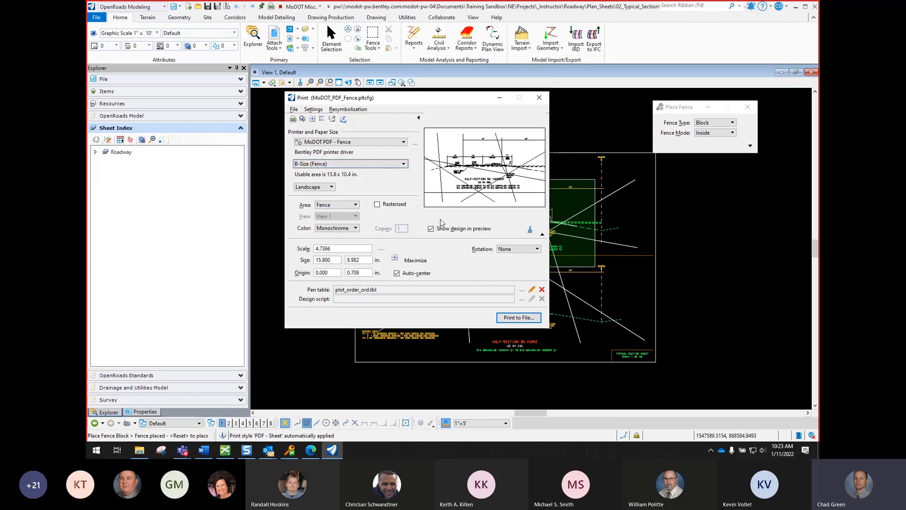
{"action": "left_click", "coordinate": [396, 164]}
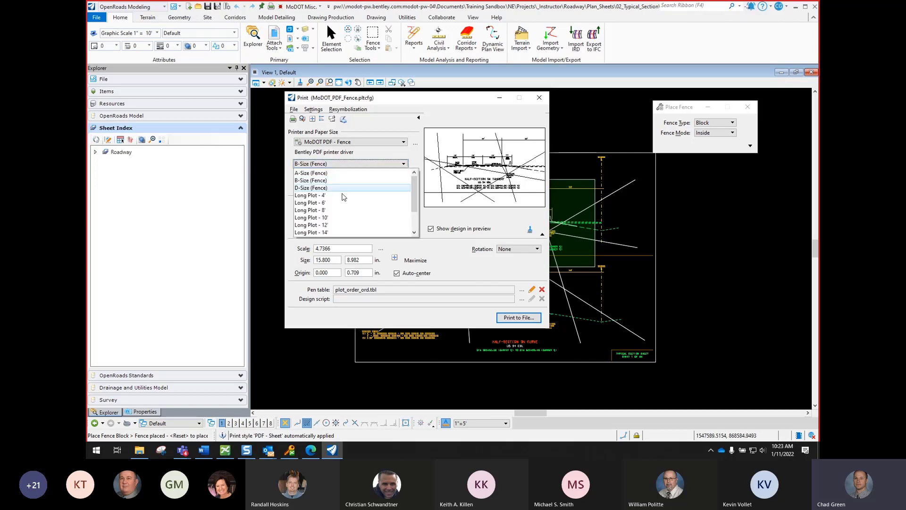
{"action": "scroll", "coordinate": [326, 198], "scroll_direction": "down", "scroll_amount": 1}
{"action": "key", "text": "Escape"}
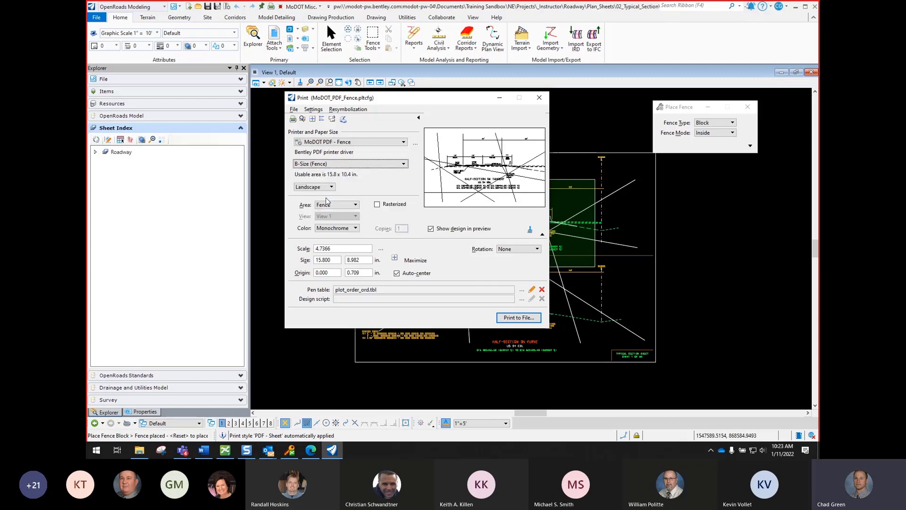
{"action": "left_click", "coordinate": [354, 163]}
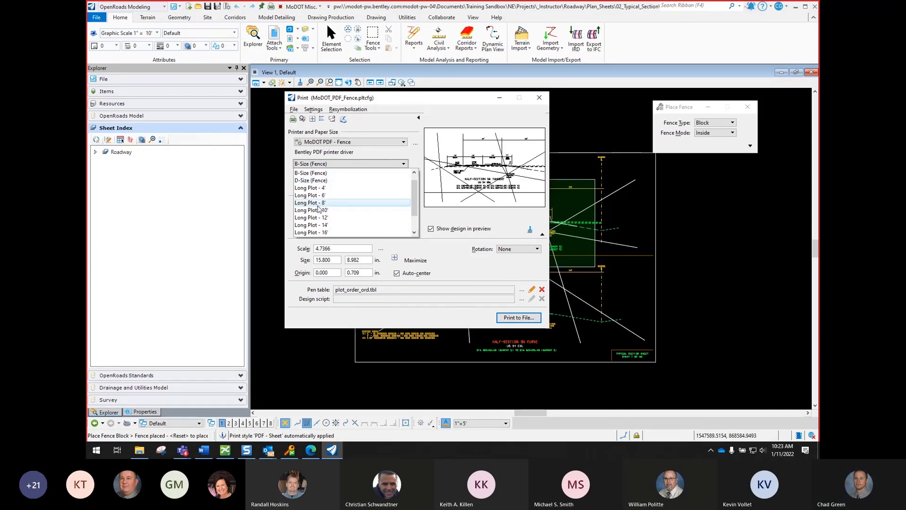
{"action": "left_click", "coordinate": [316, 173]}
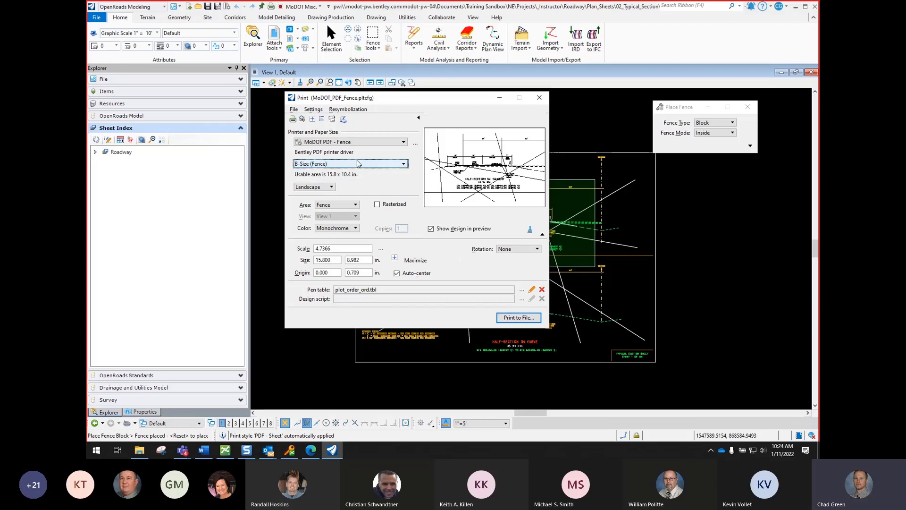
Step: Print the fenced area to 002_TS_01_J5P3181_i5_US54-AA.pdf, saved in the 02_Typical_Section folder
{"action": "left_click", "coordinate": [514, 319]}
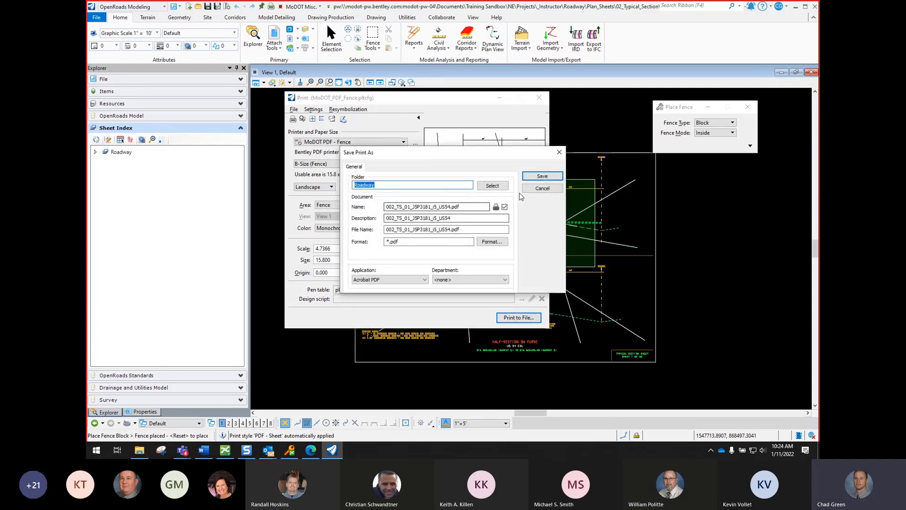
{"action": "left_click", "coordinate": [451, 207]}
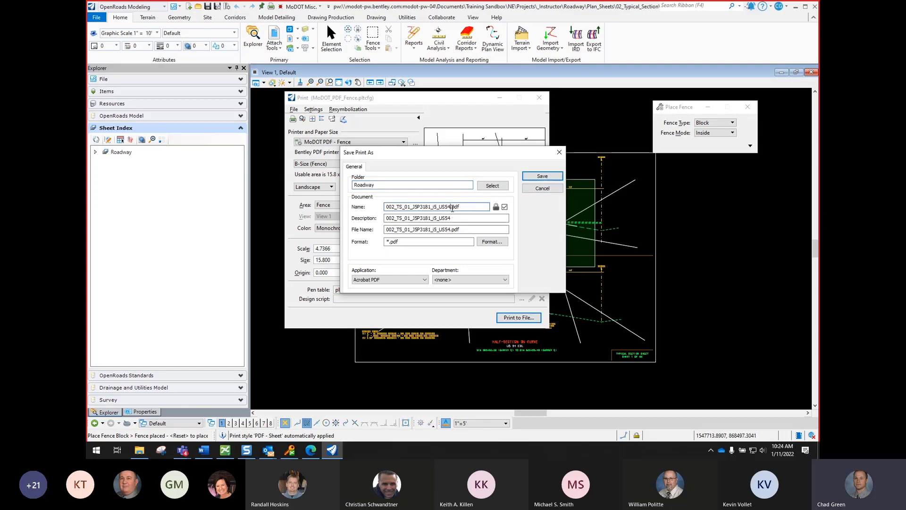
{"action": "type", "text": "-13"}
{"action": "key", "text": "BackSpace"}
{"action": "key", "text": "BackSpace"}
{"action": "type", "text": "AA"}
{"action": "left_click", "coordinate": [492, 186]}
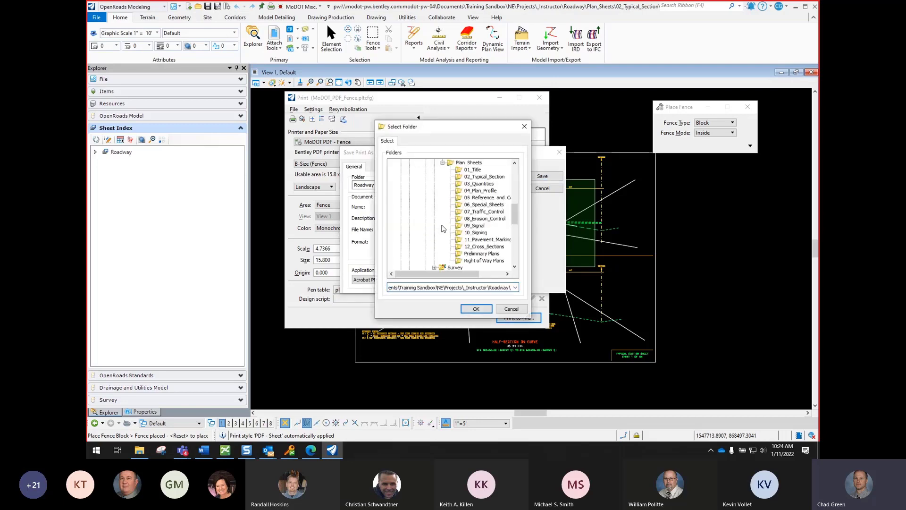
{"action": "left_click", "coordinate": [486, 178]}
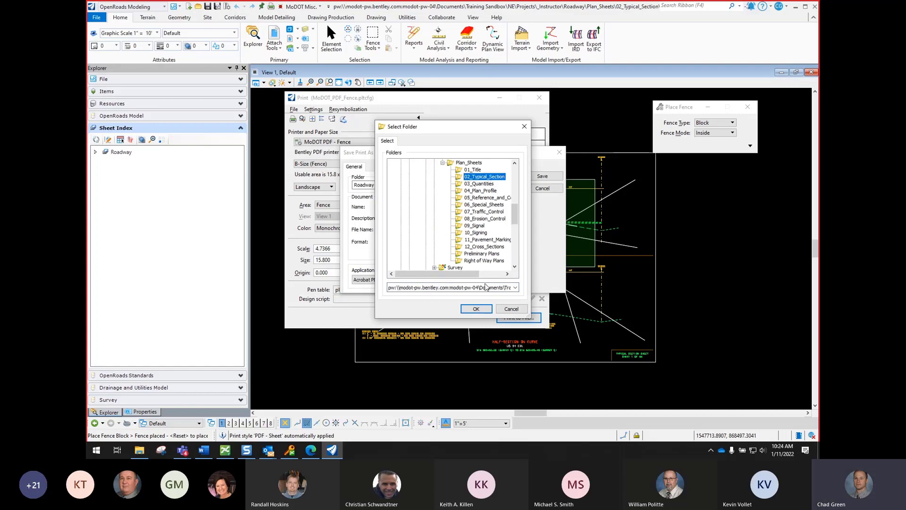
{"action": "left_click", "coordinate": [483, 313]}
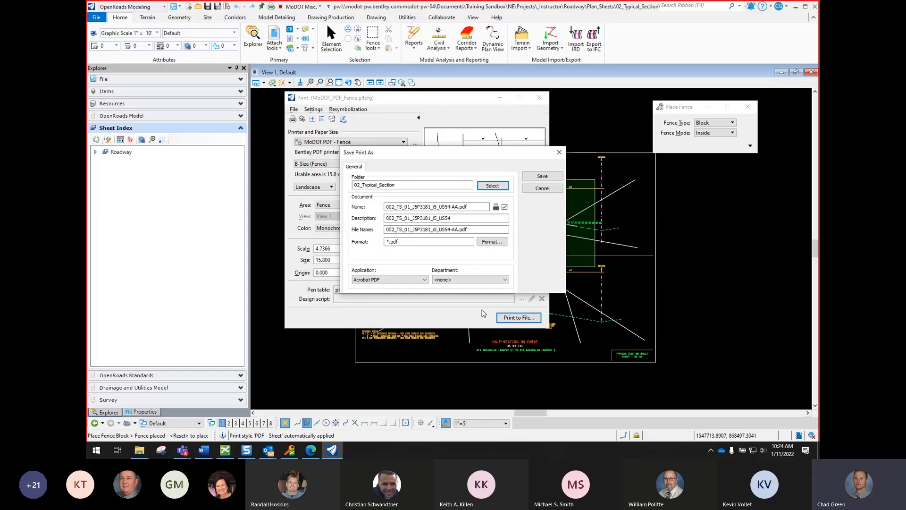
{"action": "left_click", "coordinate": [546, 176]}
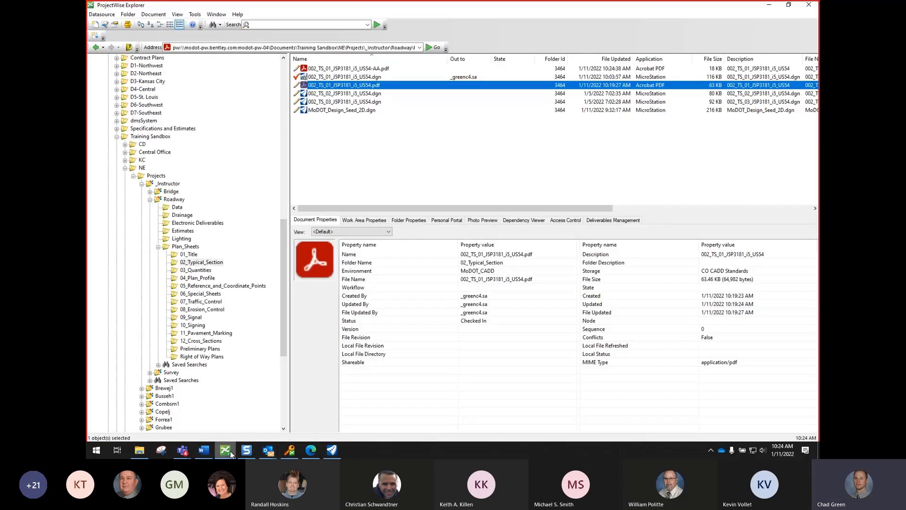
Step: Switch to ProjectWise Explorer and open 002_TS_01_J5P3181_i5_US54-AA.pdf to review the fence print
{"action": "left_click", "coordinate": [225, 451]}
{"action": "left_click", "coordinate": [388, 129]}
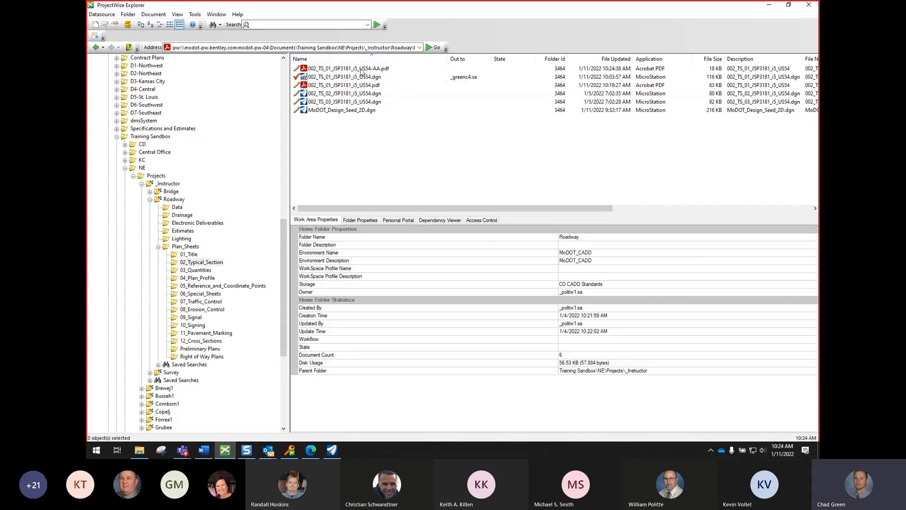
{"action": "left_click", "coordinate": [362, 70]}
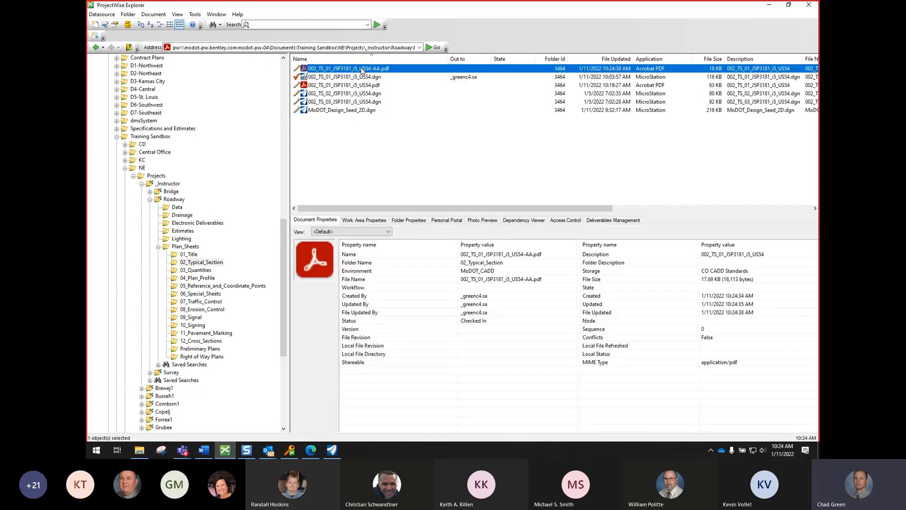
{"action": "double_click", "coordinate": [362, 69]}
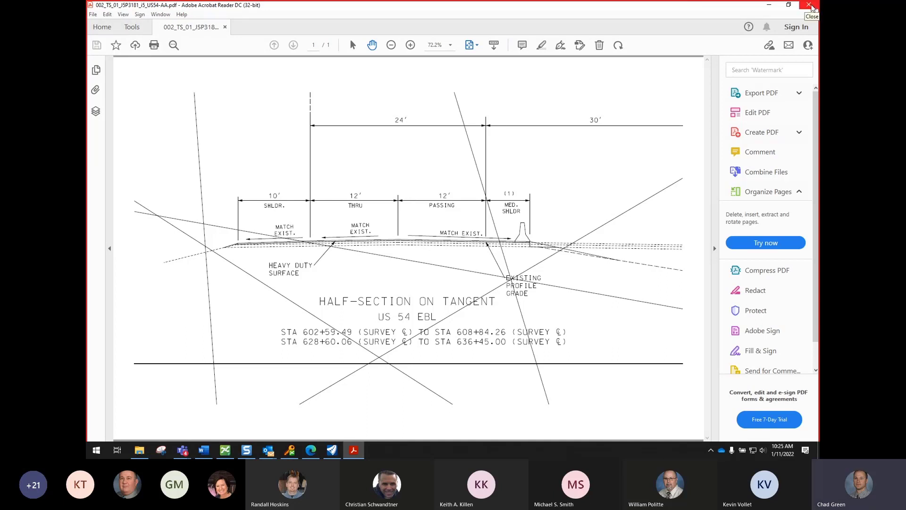
Step: Close the fence print PDF and check it in to ProjectWise
{"action": "left_click", "coordinate": [810, 6]}
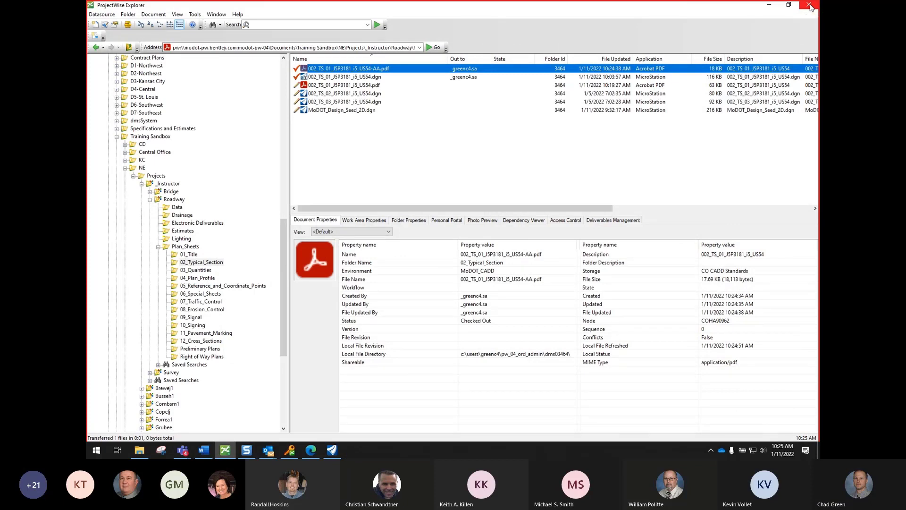
{"action": "left_click", "coordinate": [809, 6]}
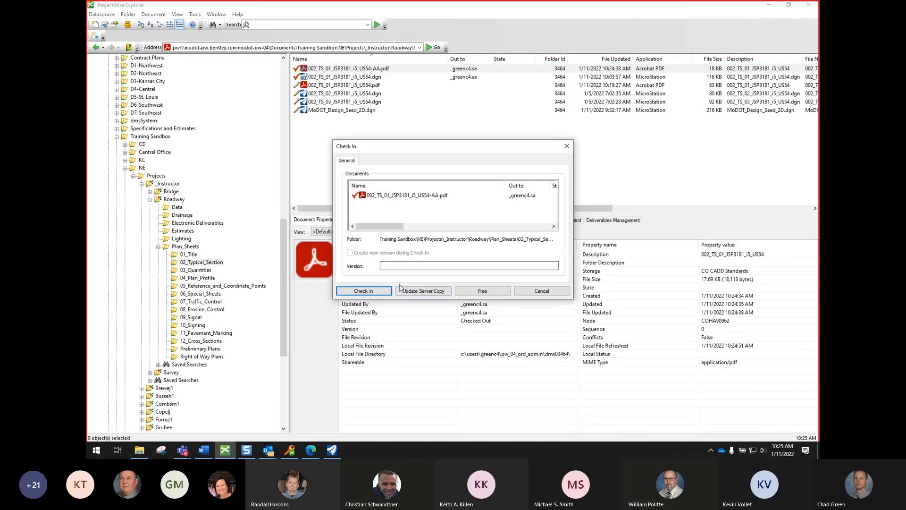
{"action": "left_click", "coordinate": [364, 290]}
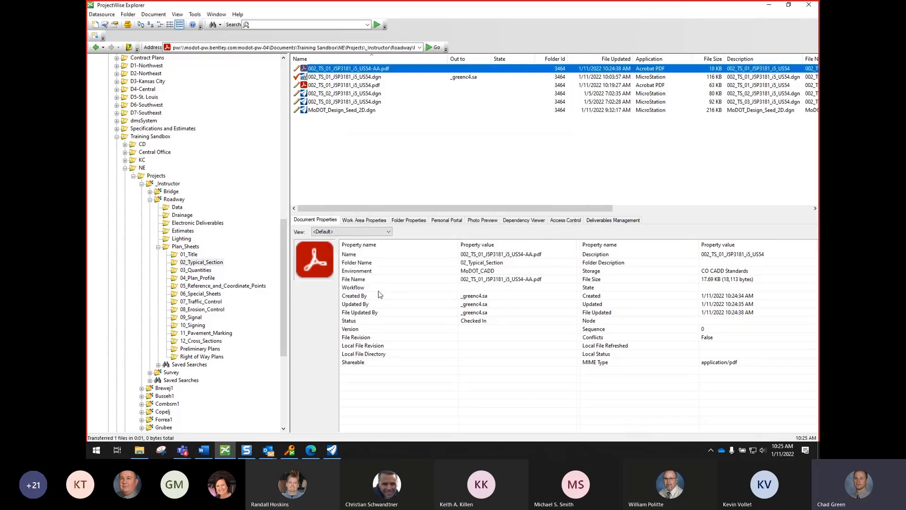
Step: Return to OpenRoads Designer and switch the print color to True Color and back to Monochrome to compare the previews
{"action": "left_click", "coordinate": [769, 5]}
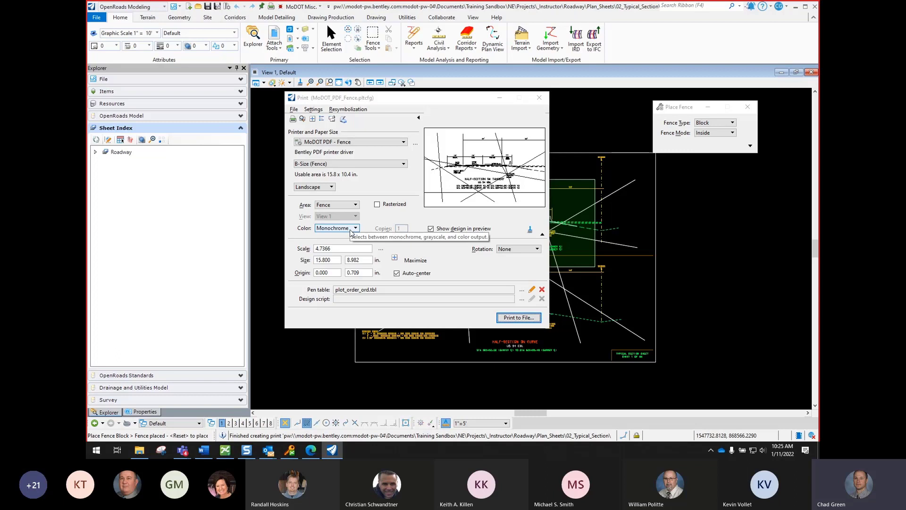
{"action": "left_click", "coordinate": [351, 230]}
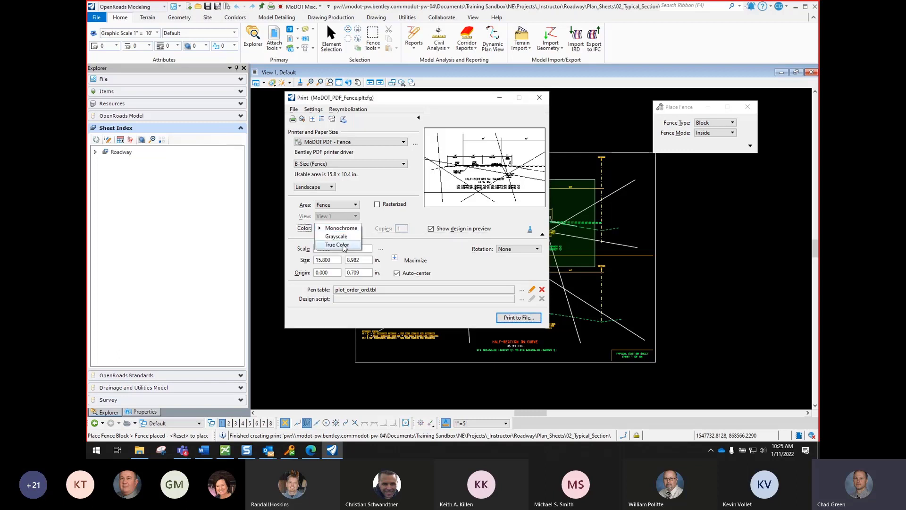
{"action": "left_click", "coordinate": [338, 245]}
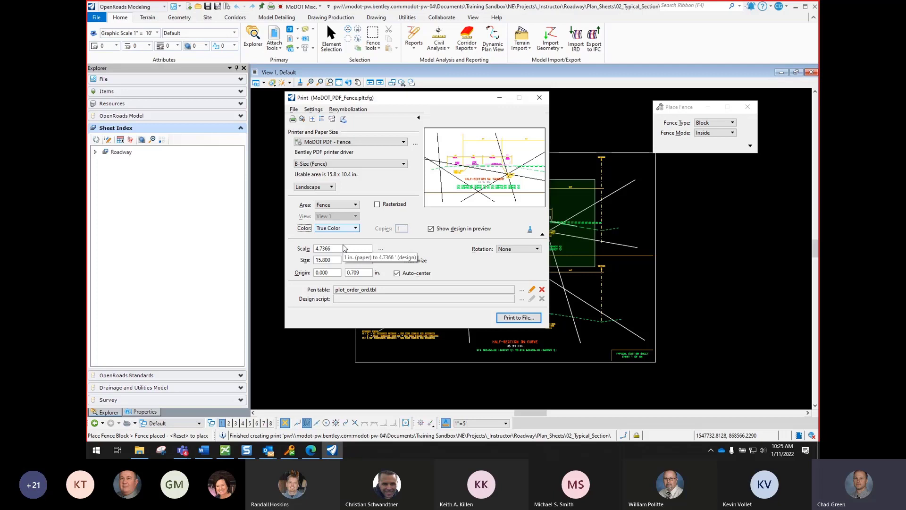
{"action": "left_click", "coordinate": [344, 228]}
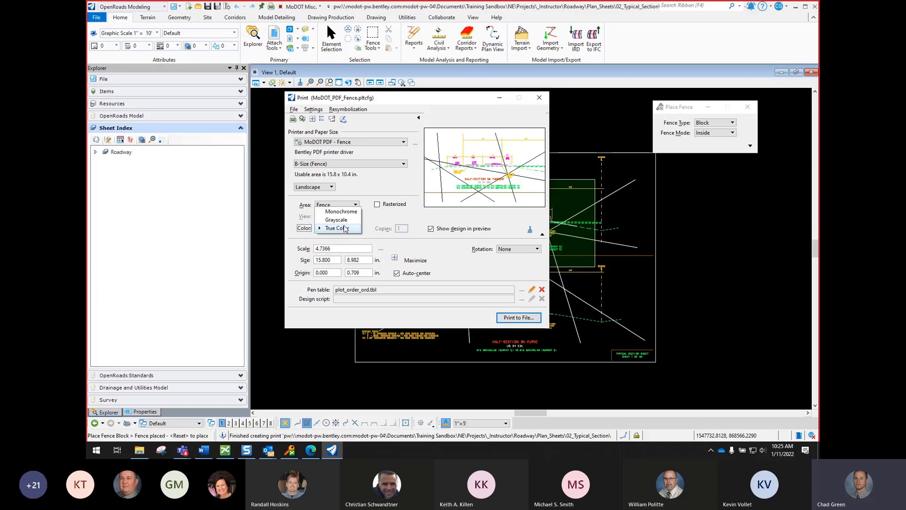
{"action": "left_click", "coordinate": [349, 216]}
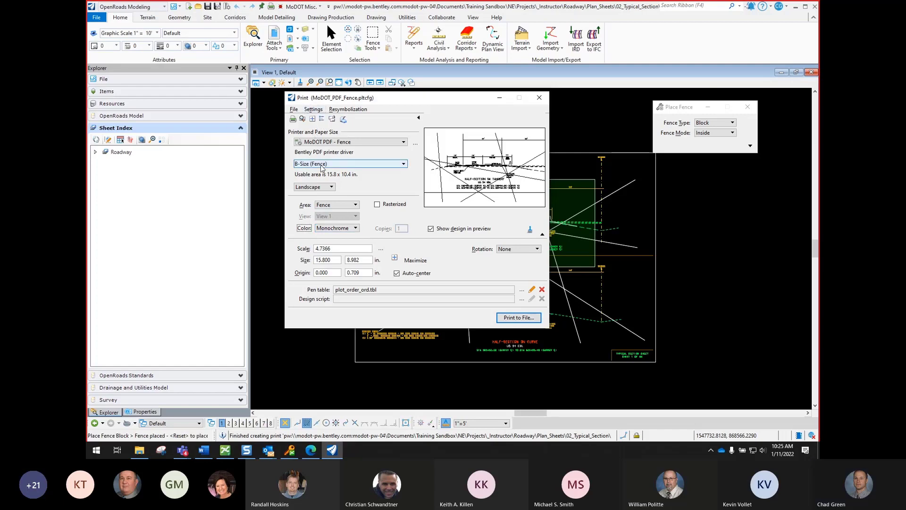
Step: Examine the print attributes of the fence print, leaving them as they are
{"action": "left_click", "coordinate": [322, 120]}
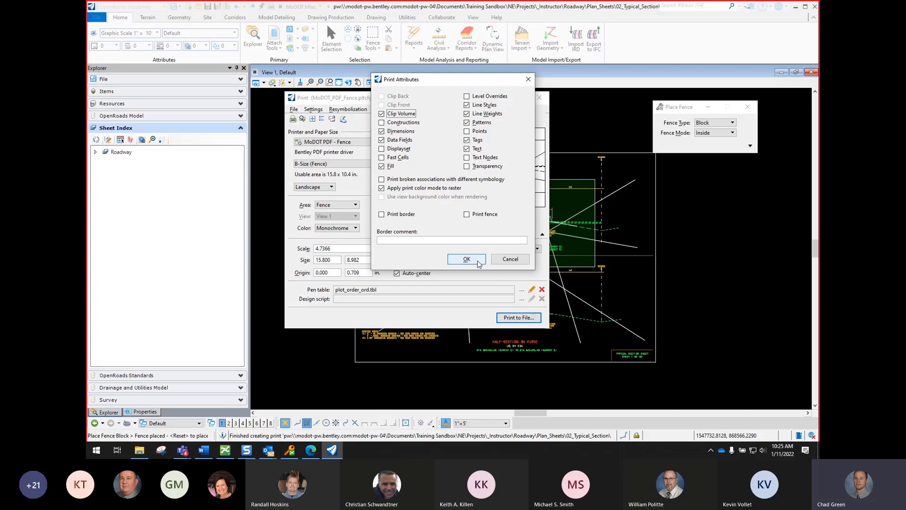
{"action": "left_click", "coordinate": [512, 262]}
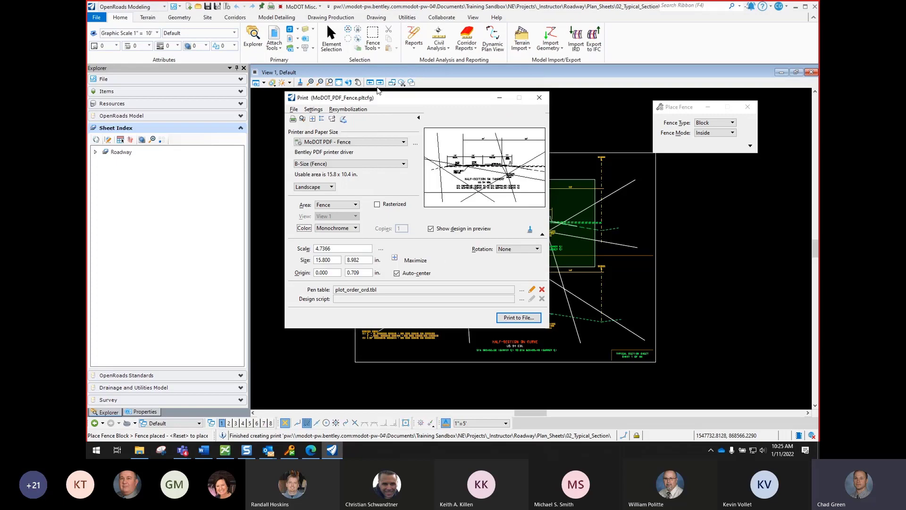
{"action": "left_click", "coordinate": [322, 119]}
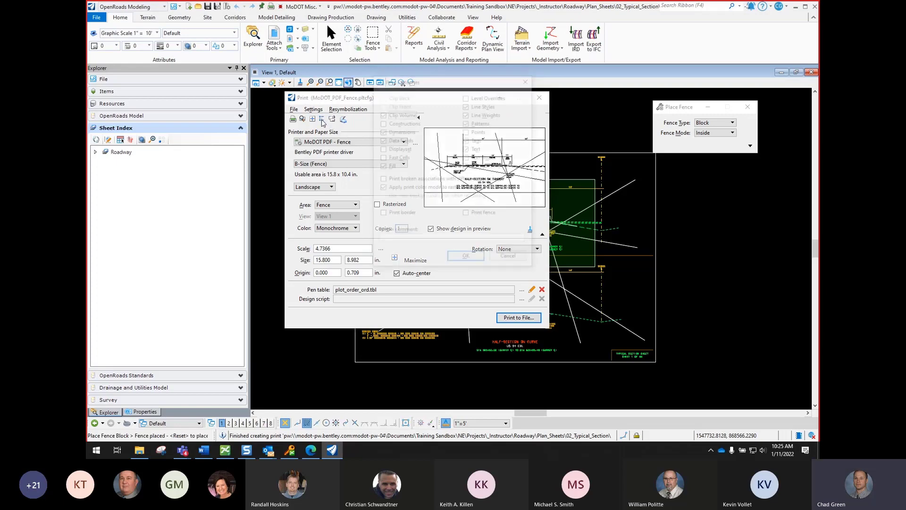
{"action": "left_click", "coordinate": [510, 259]}
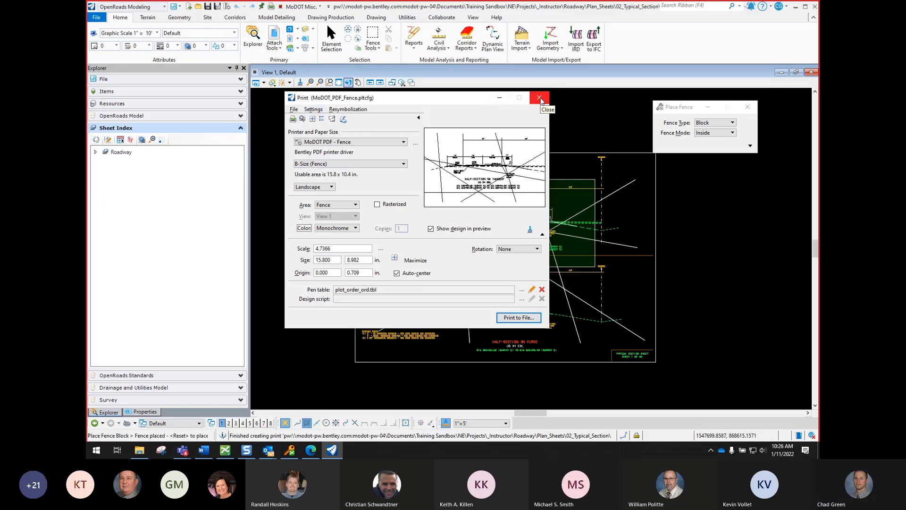
Step: Close the print settings and clear the fence from the typical section sheet
{"action": "left_click", "coordinate": [541, 101]}
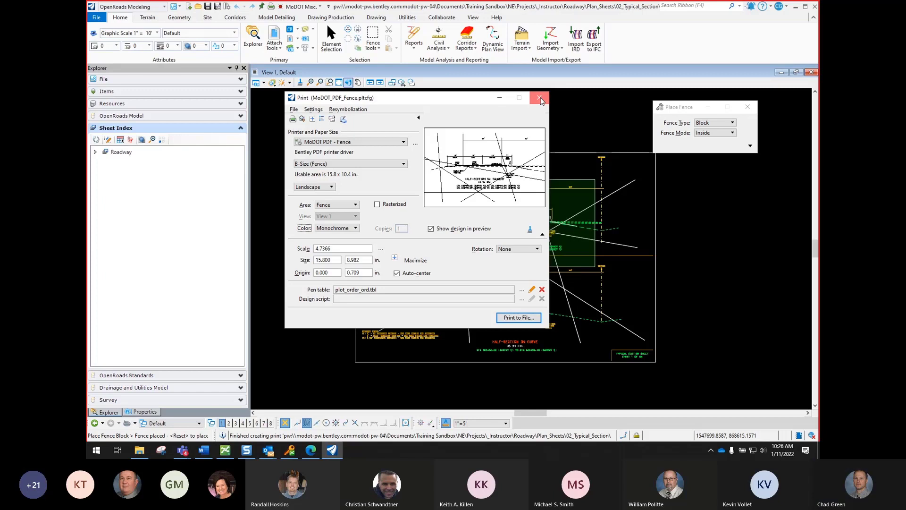
{"action": "left_click", "coordinate": [541, 101]}
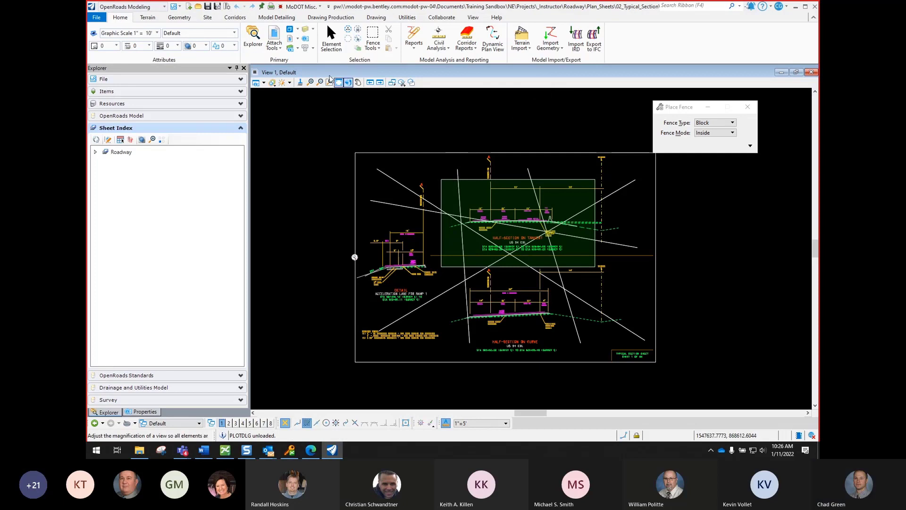
{"action": "left_click", "coordinate": [357, 32]}
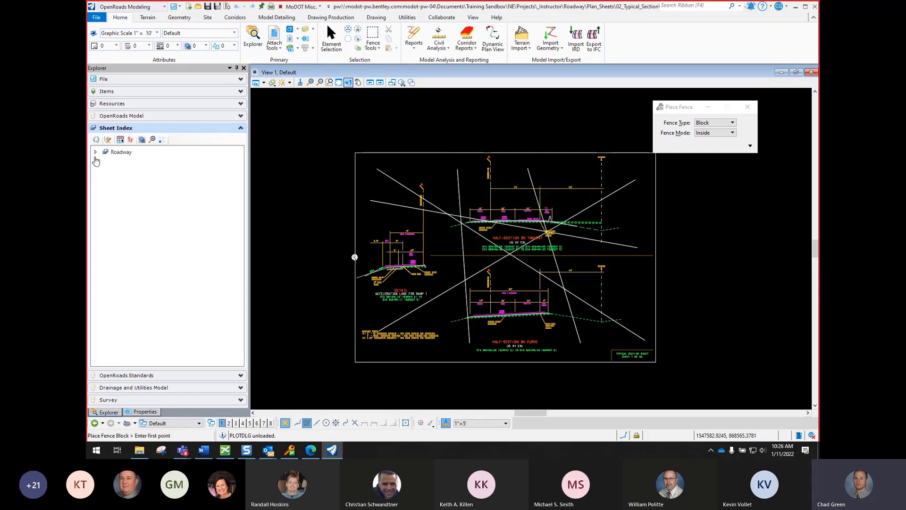
Step: Exit OpenRoads Designer and check in 002_TS_01_J5P3181_i5_US54.dgn
{"action": "left_click", "coordinate": [95, 151]}
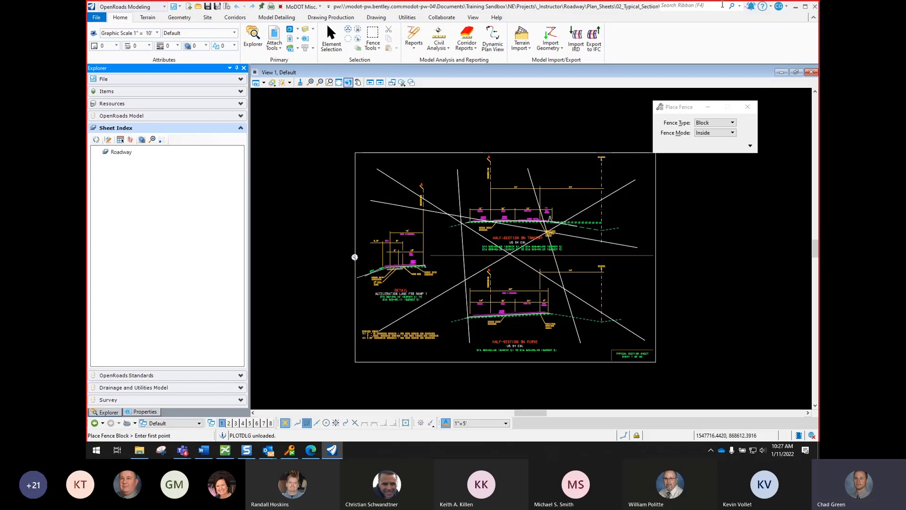
{"action": "left_click", "coordinate": [815, 8]}
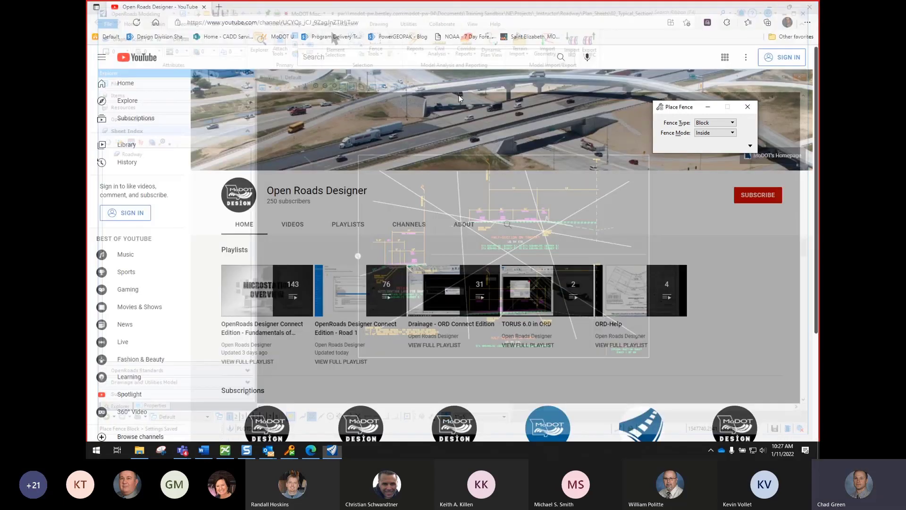
{"action": "left_click", "coordinate": [608, 198]}
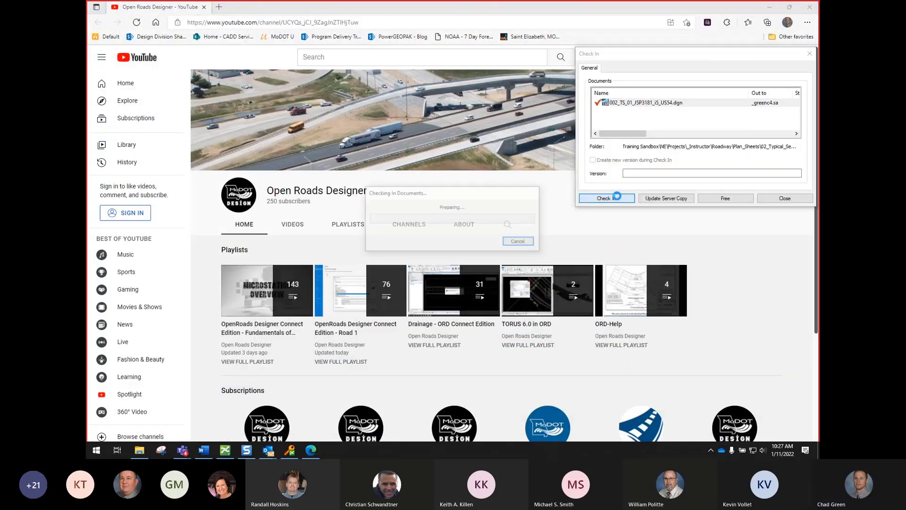
Step: Switch to ProjectWise Explorer and examine the Testing project's Title, Typical Section, Quantities and Plan Profile sheet folders under Roadway
{"action": "left_click", "coordinate": [225, 451]}
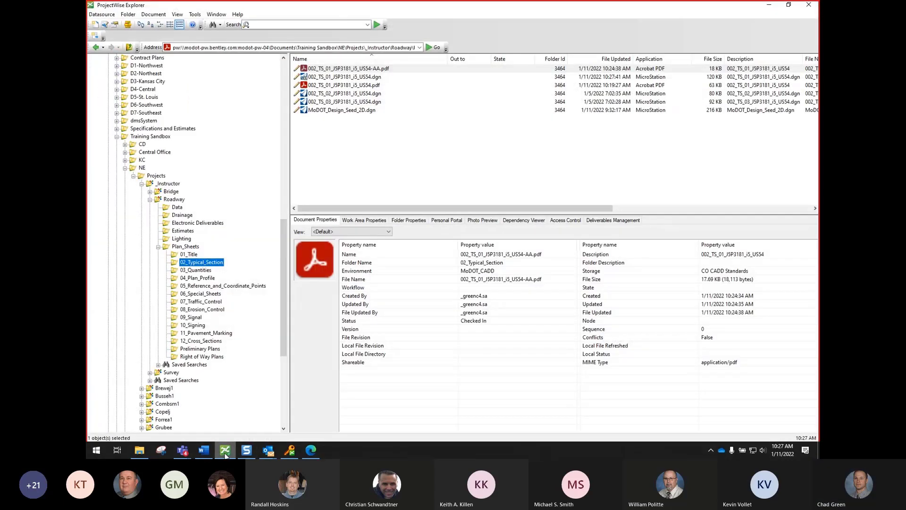
{"action": "scroll", "coordinate": [171, 240], "scroll_direction": "up", "scroll_amount": 5}
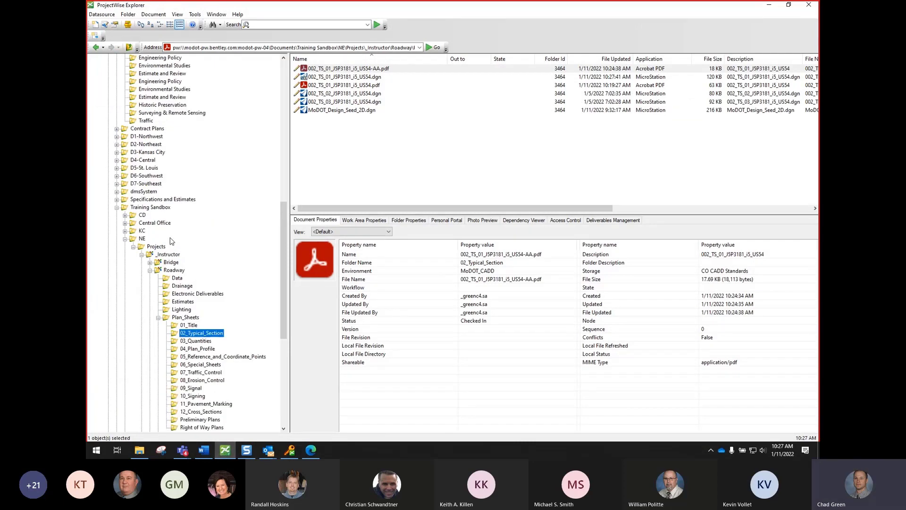
{"action": "scroll", "coordinate": [172, 240], "scroll_direction": "up", "scroll_amount": 10}
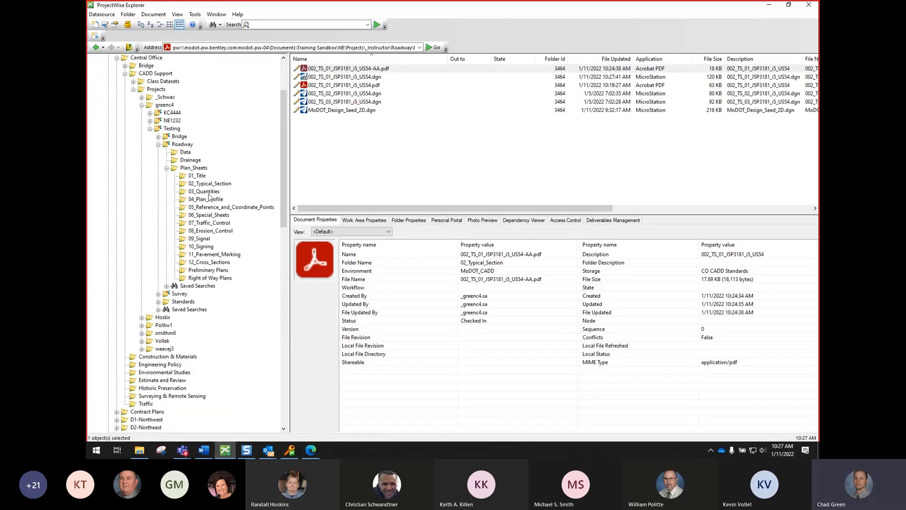
{"action": "left_click", "coordinate": [211, 184]}
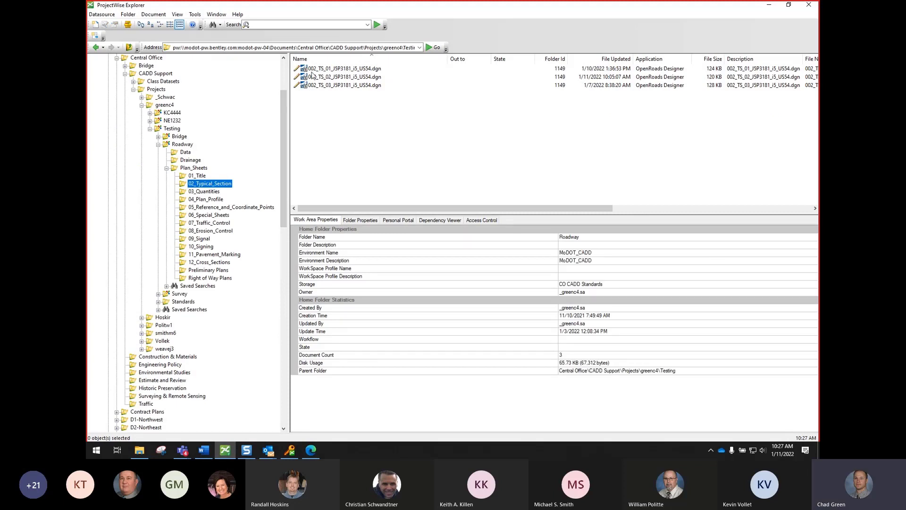
{"action": "left_click", "coordinate": [195, 176]}
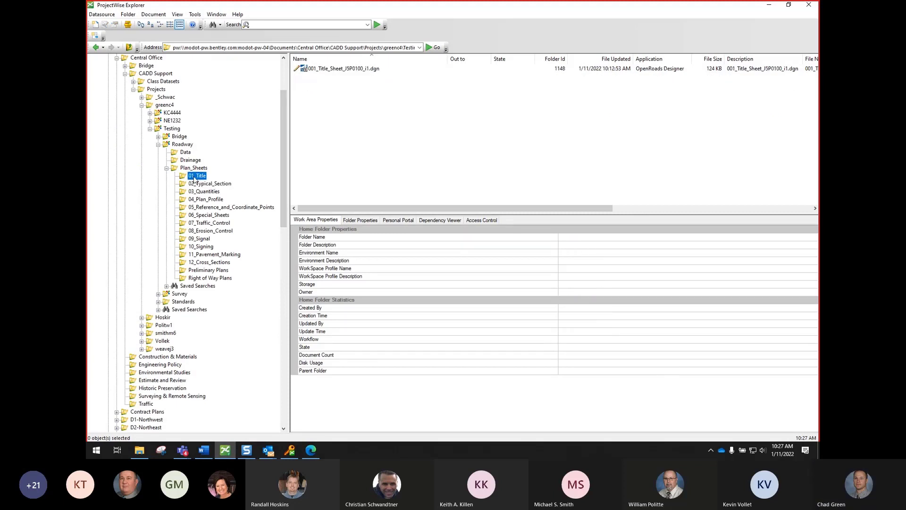
{"action": "left_click", "coordinate": [204, 191]}
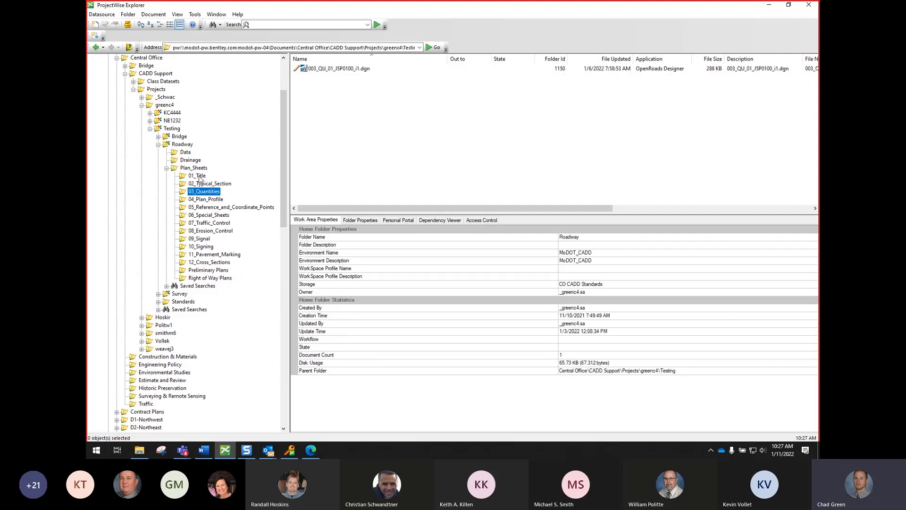
{"action": "left_click", "coordinate": [208, 200]}
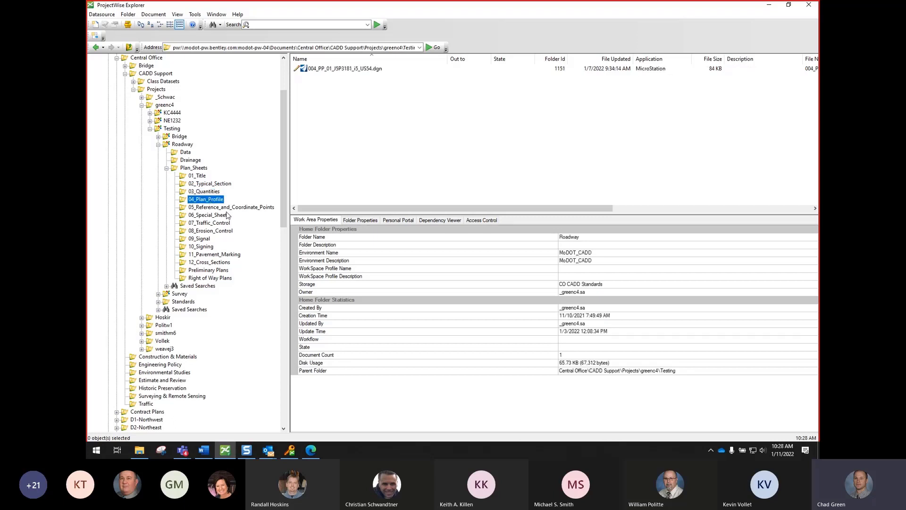
{"action": "left_click", "coordinate": [207, 192]}
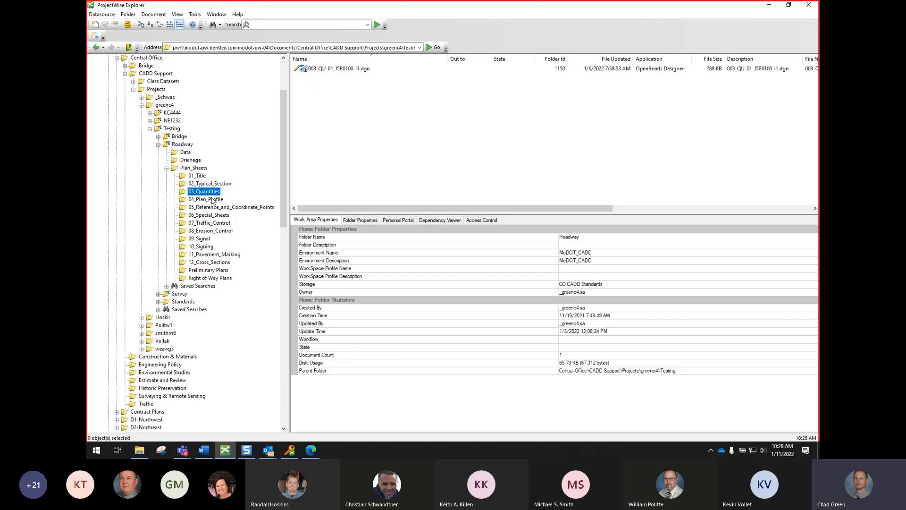
Step: Show the references of 002_TS_01_J5P3181_i5_US54.dgn in the Training Sandbox _Instructor project's 02_Typical_Section folder, then close the list
{"action": "scroll", "coordinate": [263, 324], "scroll_direction": "down", "scroll_amount": 14}
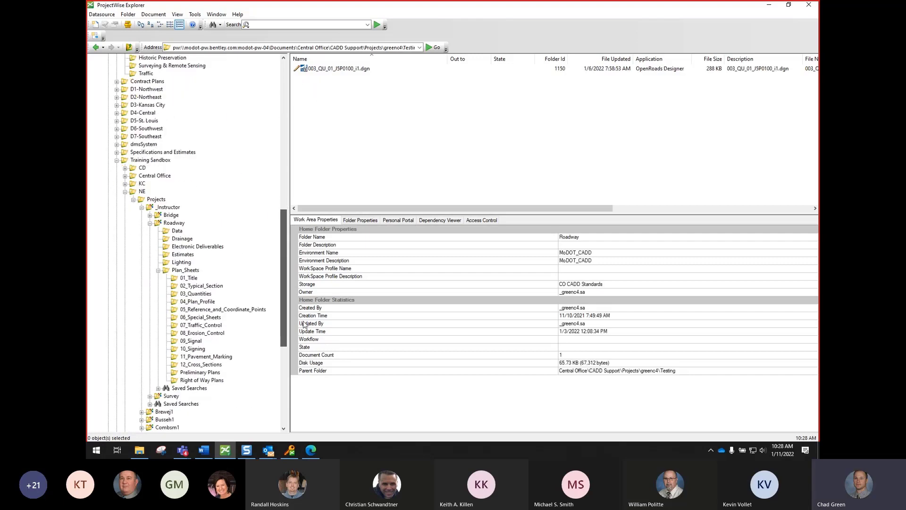
{"action": "left_click", "coordinate": [202, 286]}
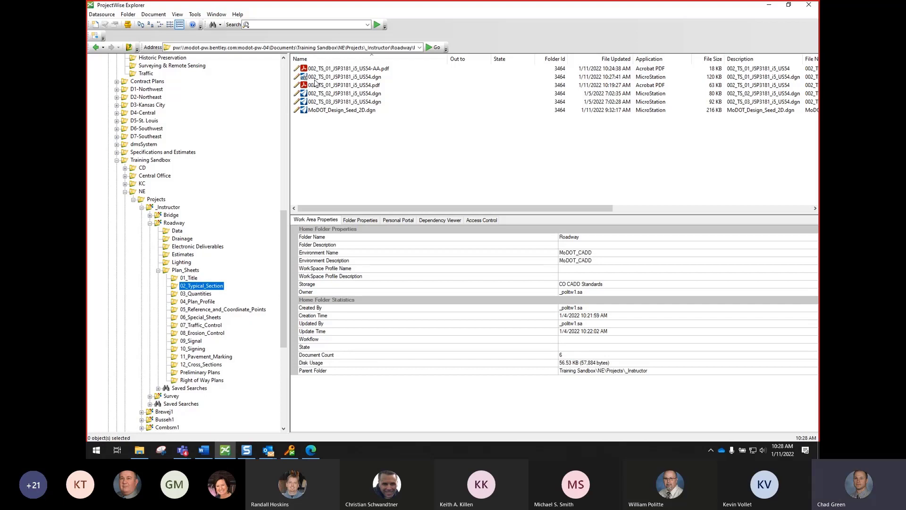
{"action": "right_click", "coordinate": [317, 77]}
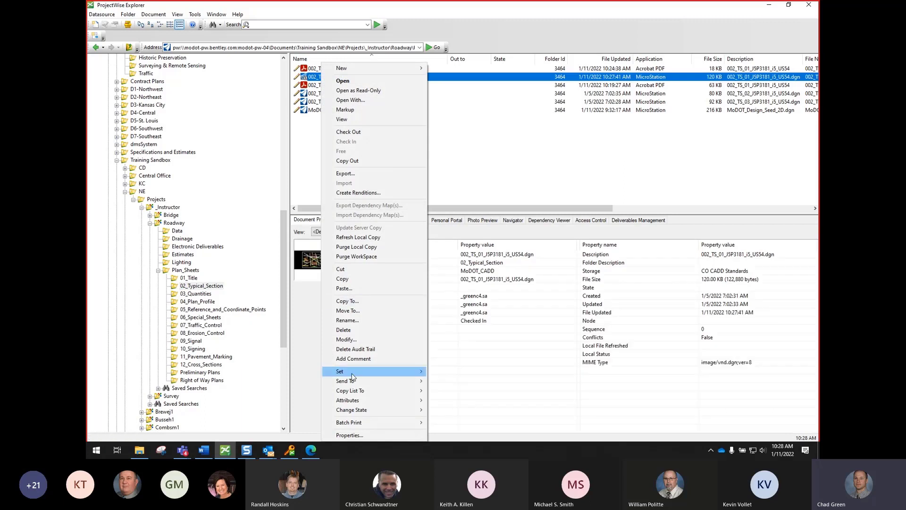
{"action": "mouse_move", "coordinate": [353, 372]}
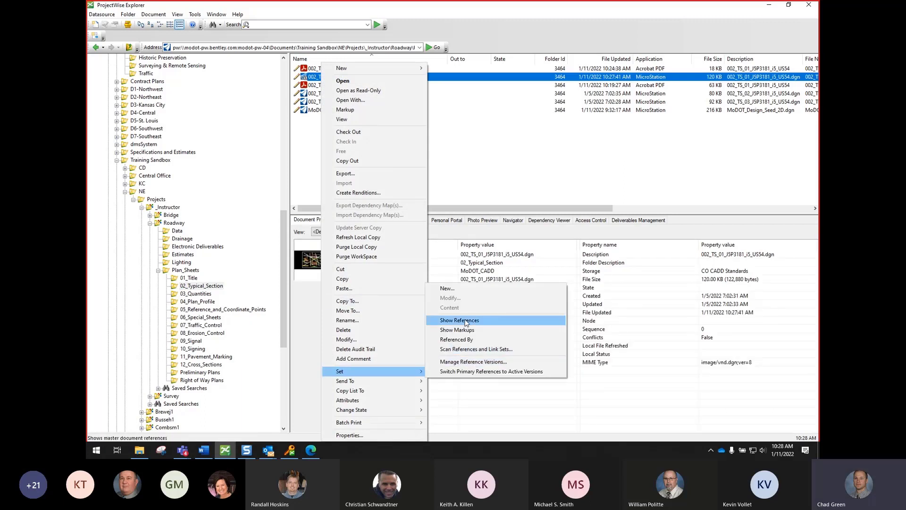
{"action": "right_click", "coordinate": [316, 77]}
{"action": "mouse_move", "coordinate": [351, 371]}
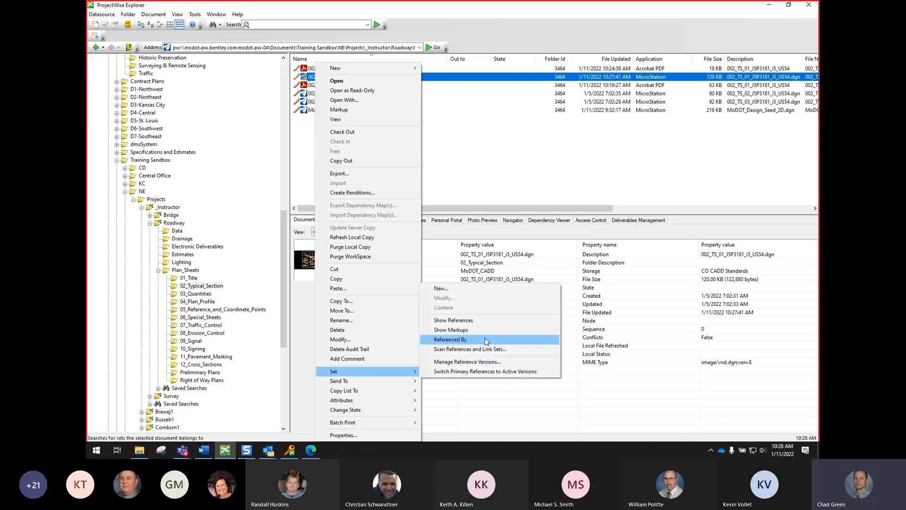
{"action": "left_click", "coordinate": [465, 320]}
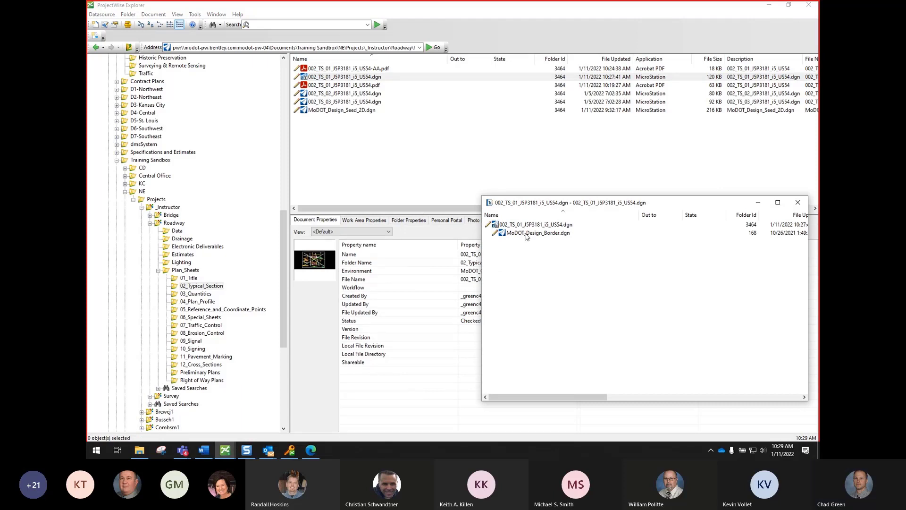
{"action": "left_click", "coordinate": [798, 202]}
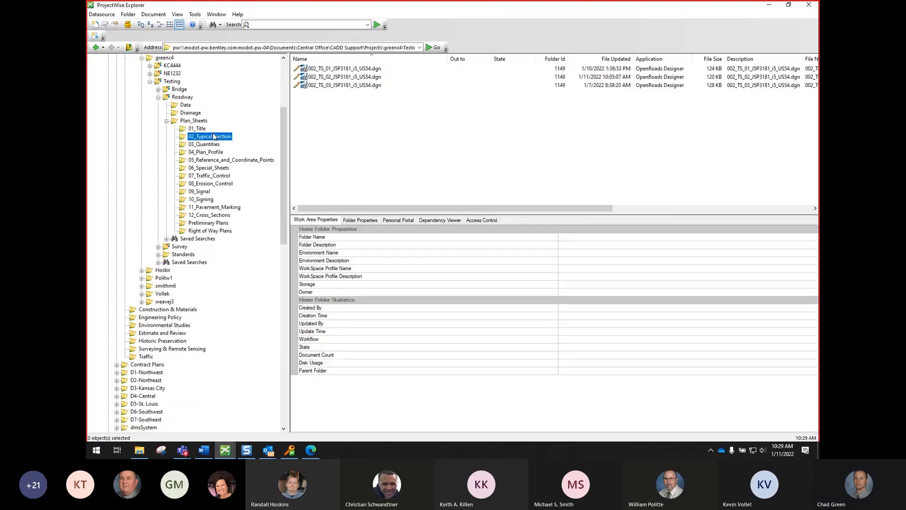
Step: Review the contents of the Testing project's 01_Title, 03_Quantities, 02_Typical_Section and Roadway folders
{"action": "left_click", "coordinate": [197, 129]}
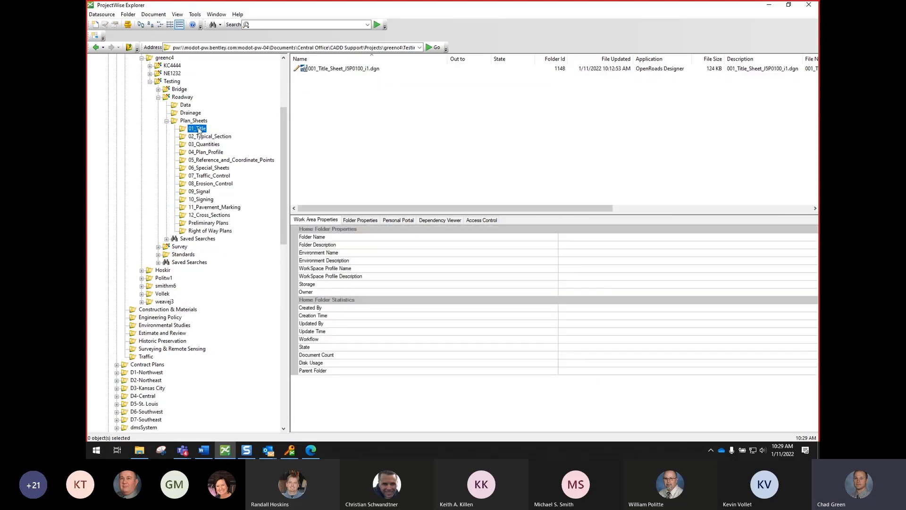
{"action": "left_click", "coordinate": [210, 145]}
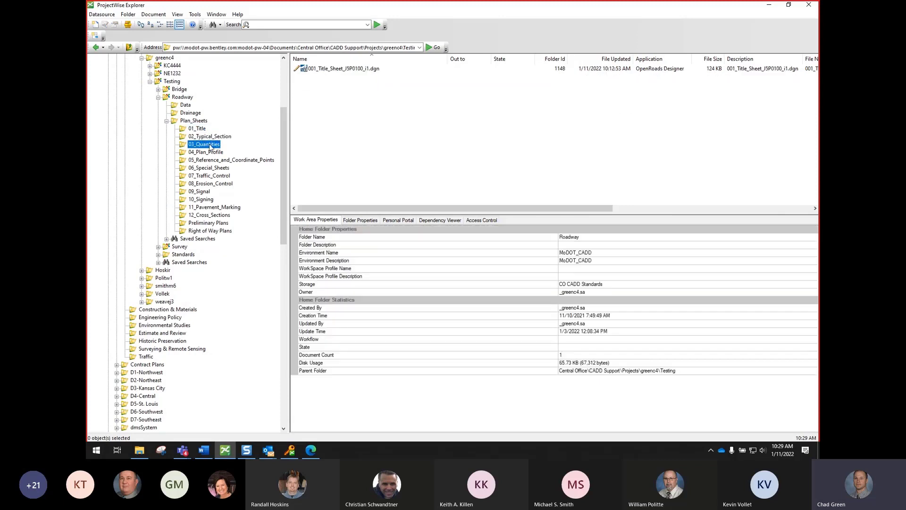
{"action": "left_click", "coordinate": [214, 137]}
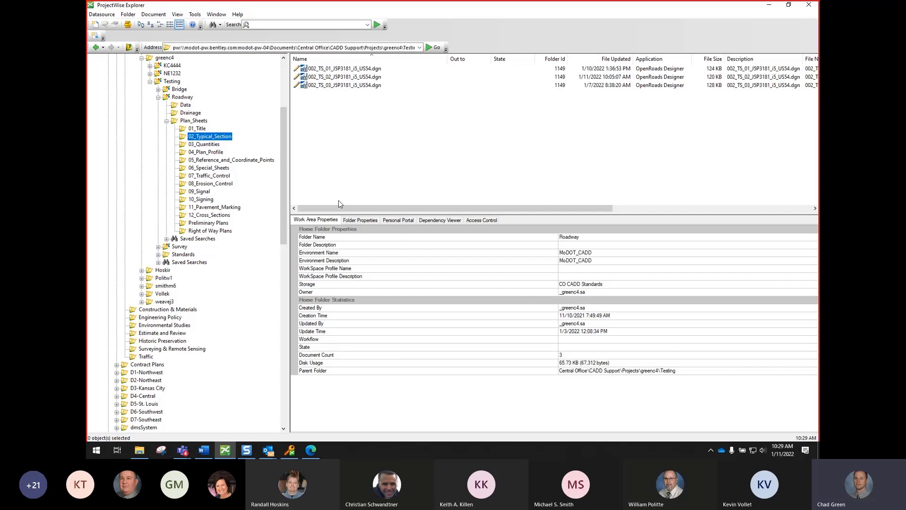
{"action": "left_click", "coordinate": [189, 97]}
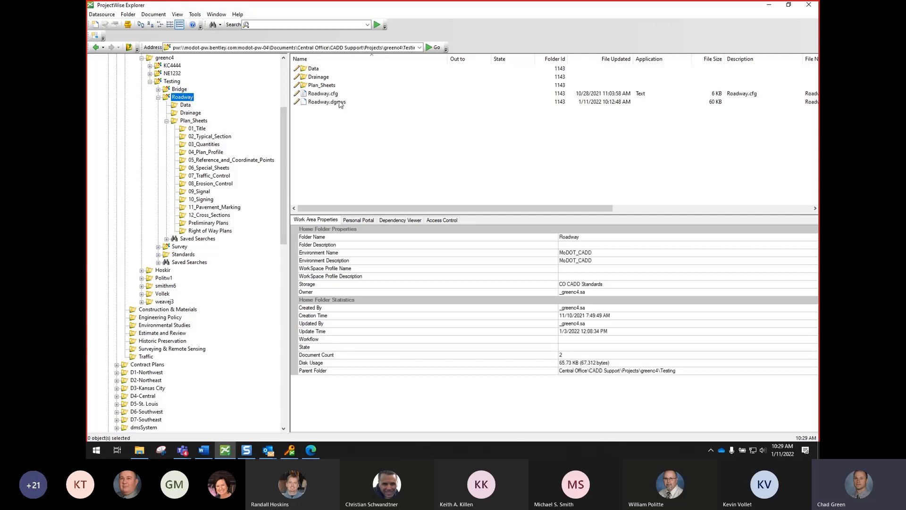
Step: Open 002_TS_01_J5P3181_i5_US54.dgn from the Testing project's 02_Typical_Section folder and bring the whole typical section sheet into view
{"action": "left_click", "coordinate": [211, 137]}
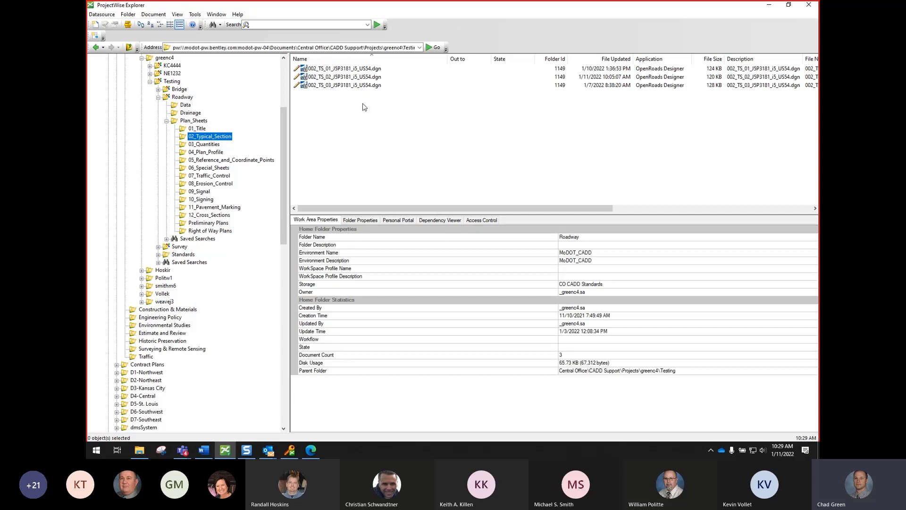
{"action": "double_click", "coordinate": [351, 69]}
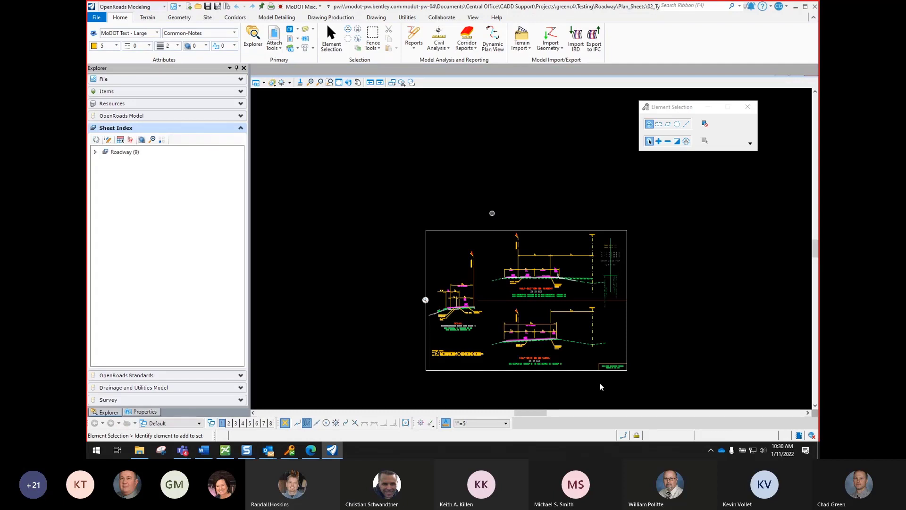
{"action": "scroll", "coordinate": [673, 402], "scroll_direction": "down", "scroll_amount": 1}
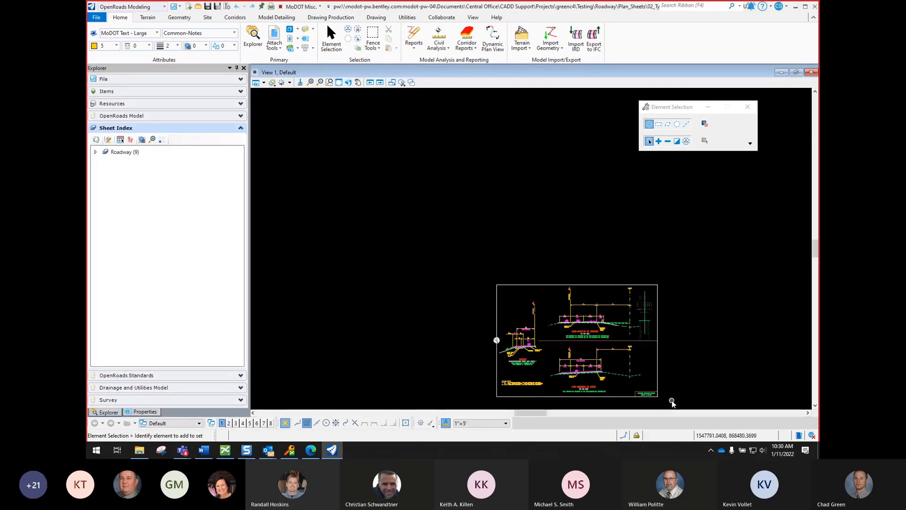
{"action": "scroll", "coordinate": [673, 402], "scroll_direction": "up", "scroll_amount": 1}
{"action": "scroll", "coordinate": [673, 402], "scroll_direction": "up", "scroll_amount": 1}
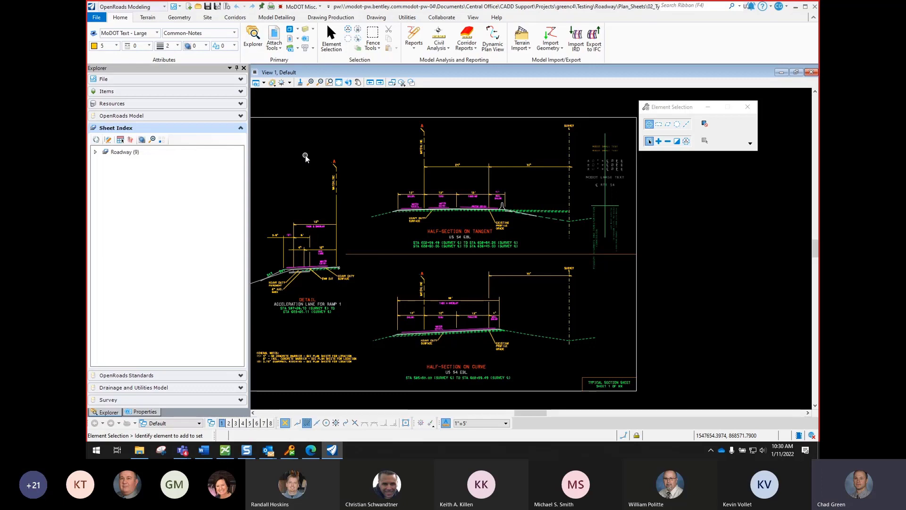
{"action": "scroll", "coordinate": [304, 149], "scroll_direction": "down", "scroll_amount": 2}
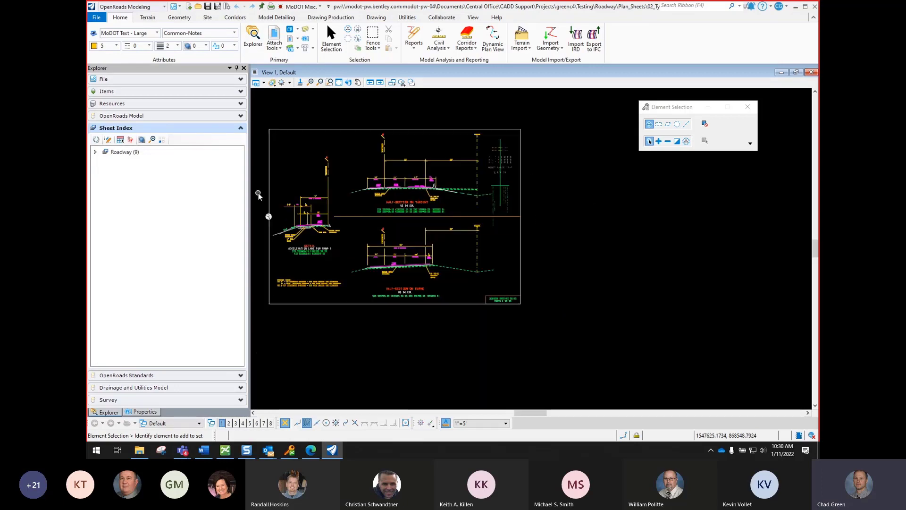
{"action": "scroll", "coordinate": [258, 193], "scroll_direction": "up", "scroll_amount": 1}
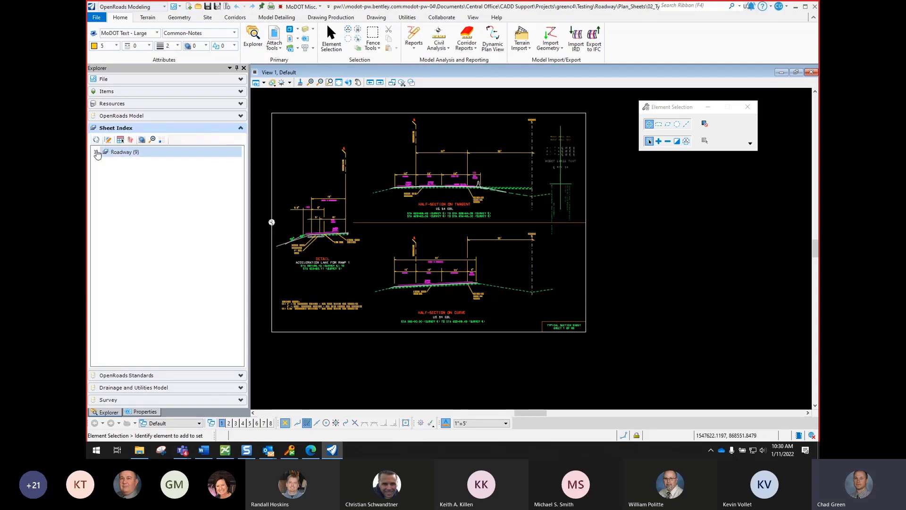
Step: Expand the Roadway sheet index and select the Summary of Quantities - Sheet 1 entry
{"action": "left_click", "coordinate": [96, 152]}
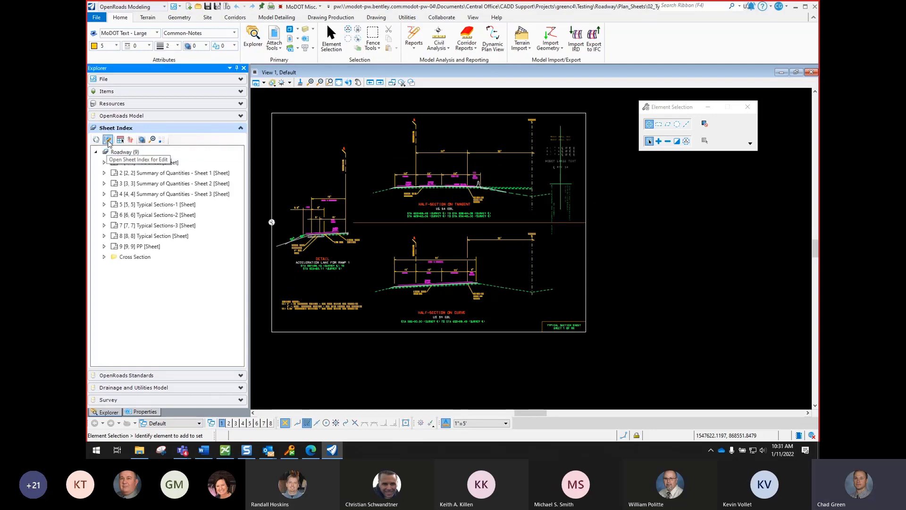
{"action": "left_click", "coordinate": [110, 142]}
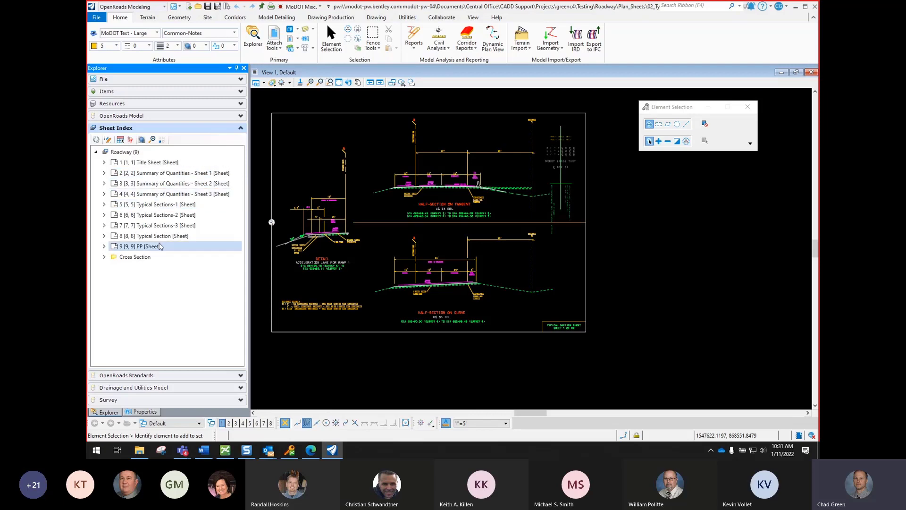
{"action": "right_click", "coordinate": [167, 175]}
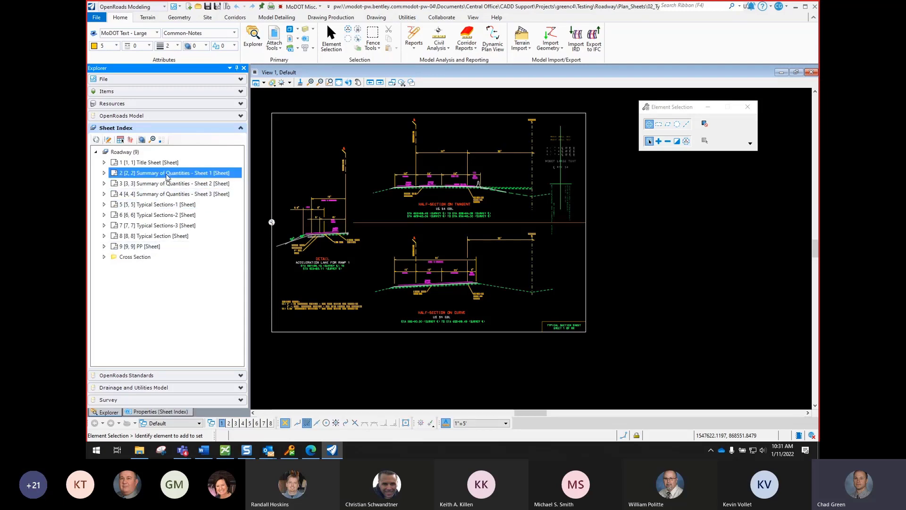
{"action": "left_click", "coordinate": [186, 268]}
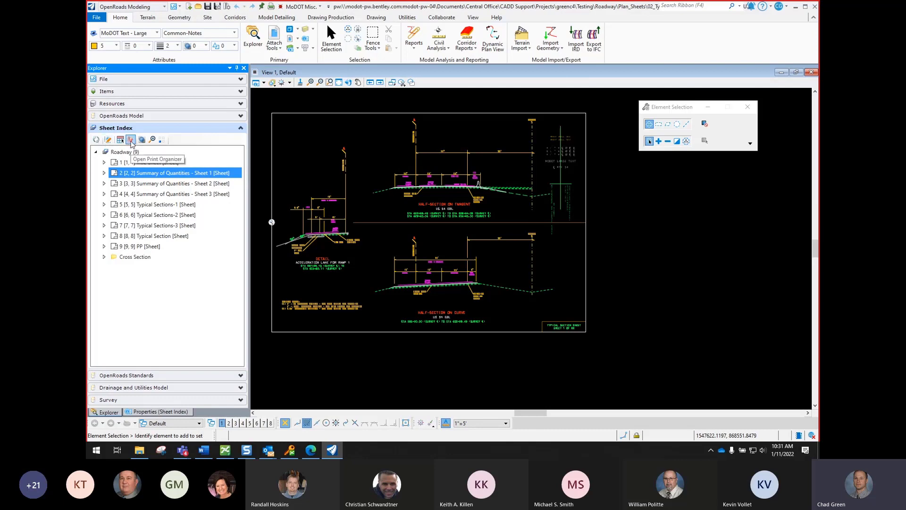
Step: Load the selected quantities sheet into Print Organizer with the PDF - Sheet style, dismissing the ProjectWise dialogs, and close the organizer
{"action": "left_click", "coordinate": [131, 140]}
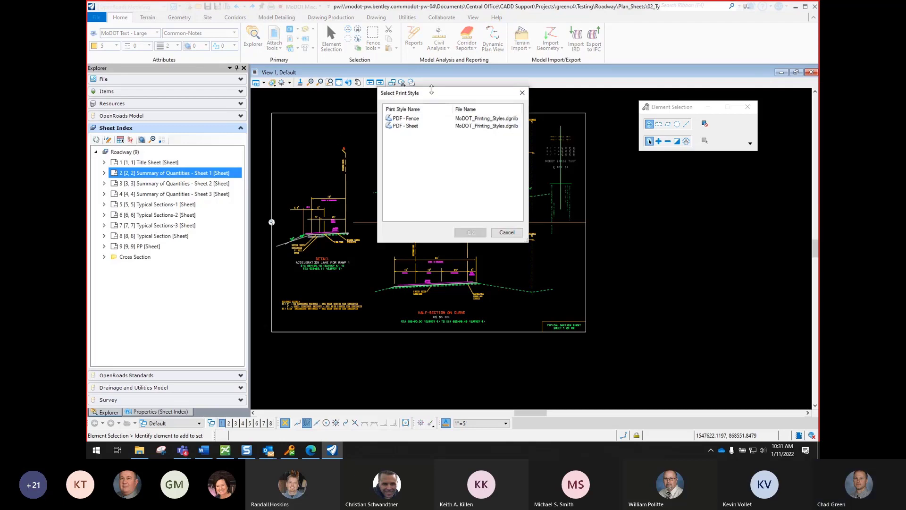
{"action": "left_click_drag", "start_coordinate": [432, 89], "coordinate": [405, 146]}
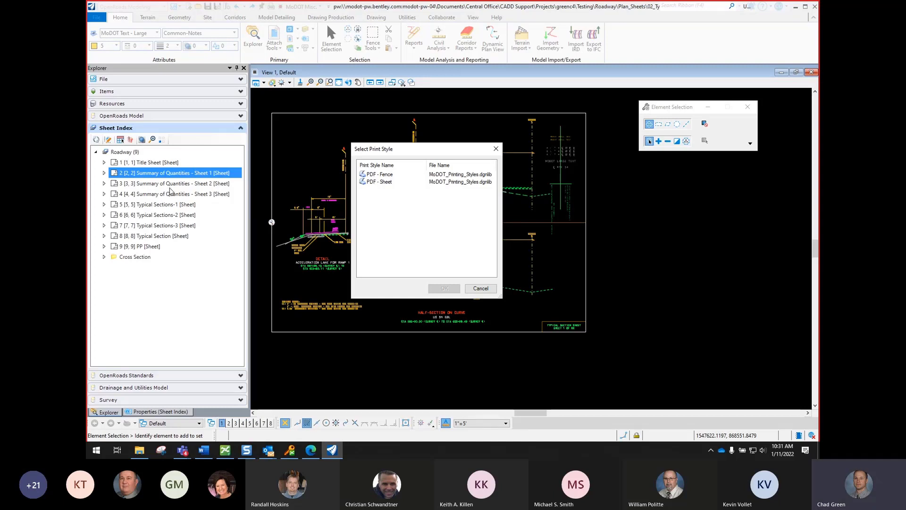
{"action": "left_click", "coordinate": [387, 184]}
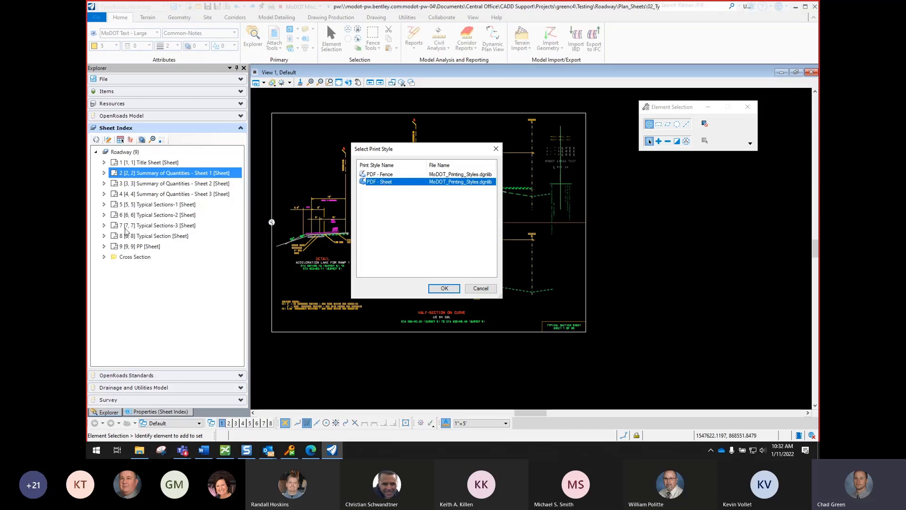
{"action": "left_click", "coordinate": [445, 289]}
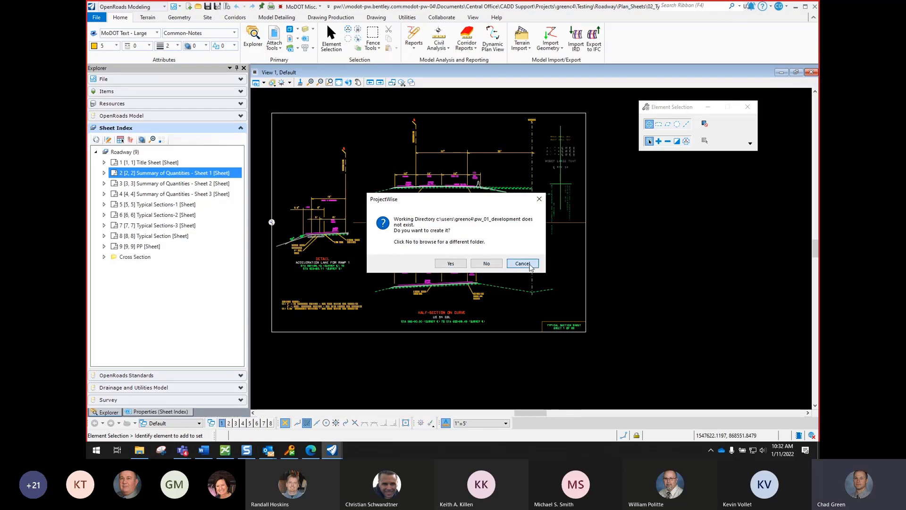
{"action": "left_click", "coordinate": [523, 263]}
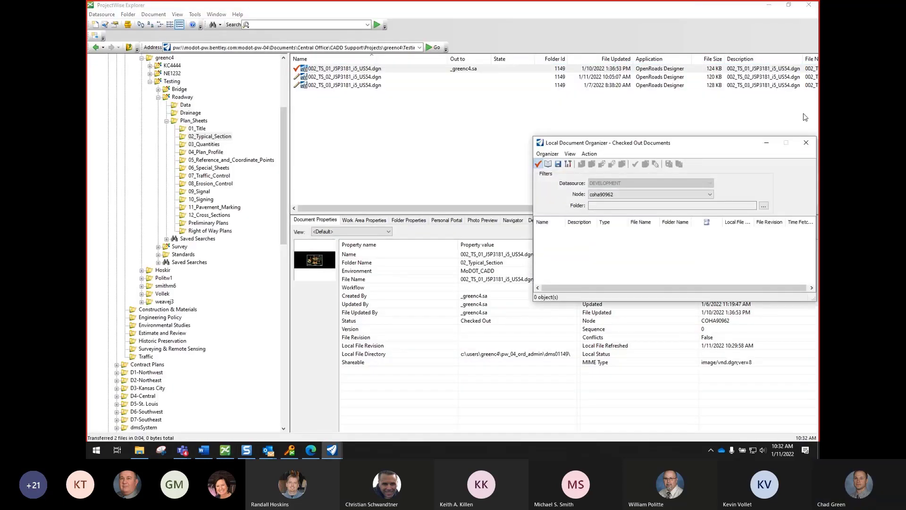
{"action": "left_click", "coordinate": [806, 143]}
{"action": "left_click", "coordinate": [417, 153]}
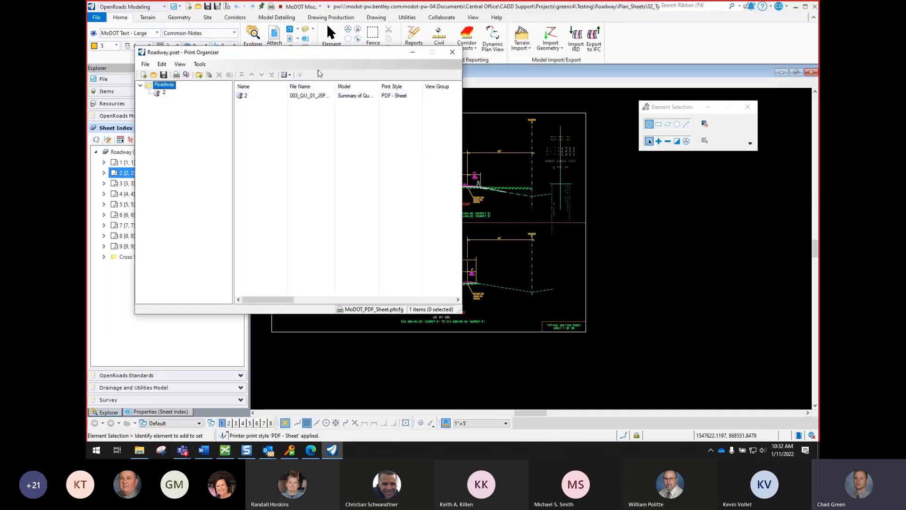
{"action": "left_click_drag", "start_coordinate": [317, 55], "coordinate": [446, 104]}
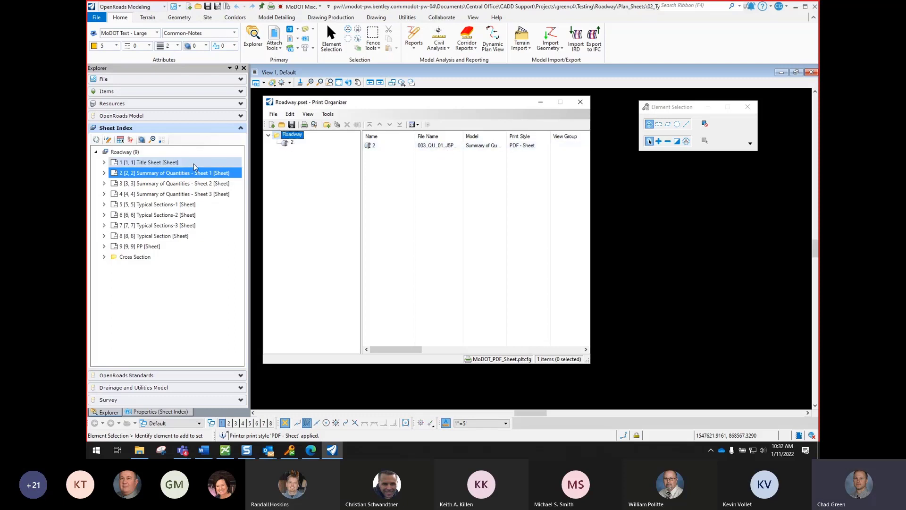
{"action": "left_click", "coordinate": [581, 103]}
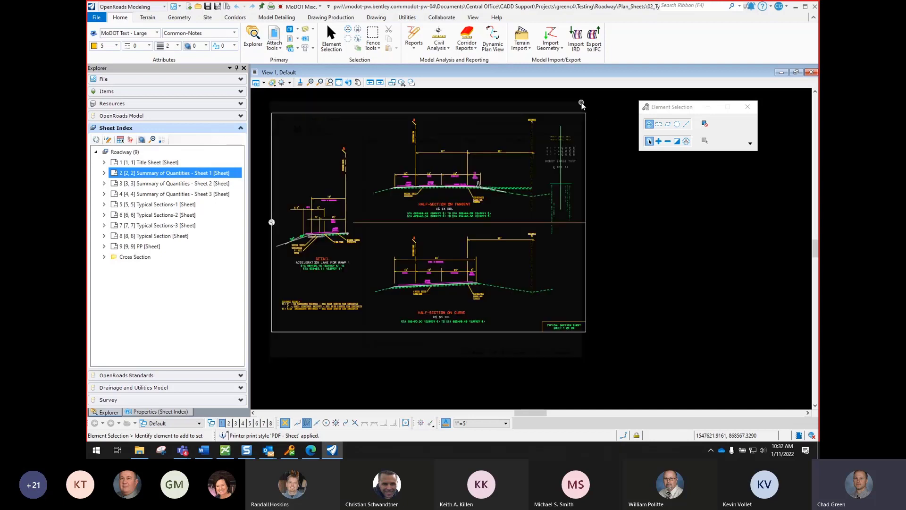
Step: Load the entire Roadway sheet index into Print Organizer with the PDF - Sheet style, cancelling the ProjectWise dialogs, and select the title sheet entry
{"action": "left_click", "coordinate": [113, 154]}
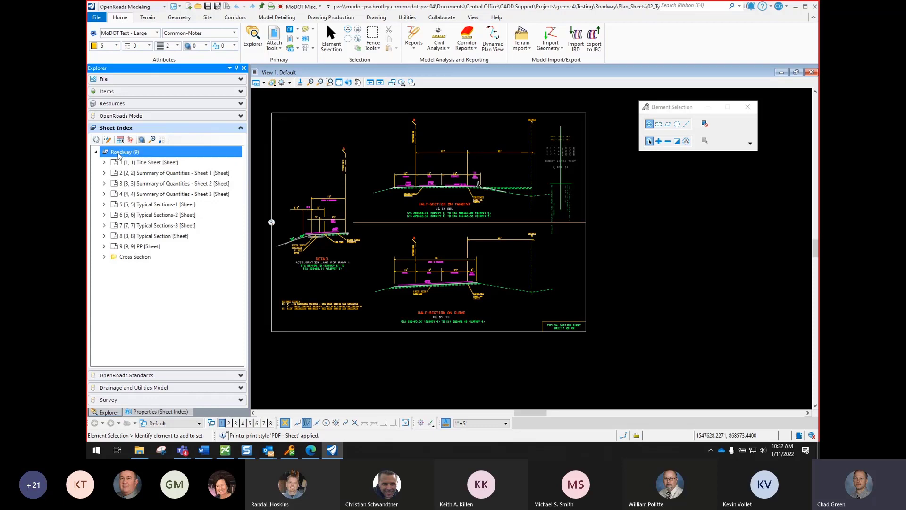
{"action": "left_click", "coordinate": [130, 140]}
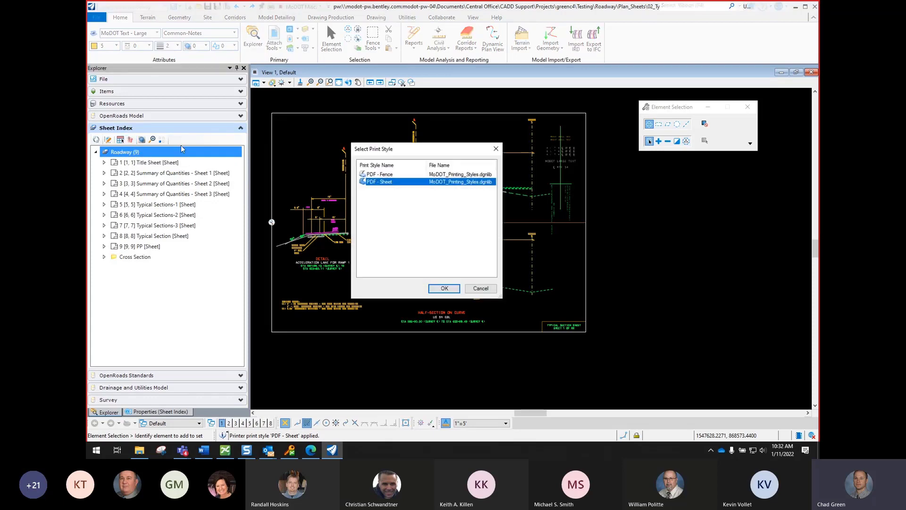
{"action": "left_click", "coordinate": [444, 288]}
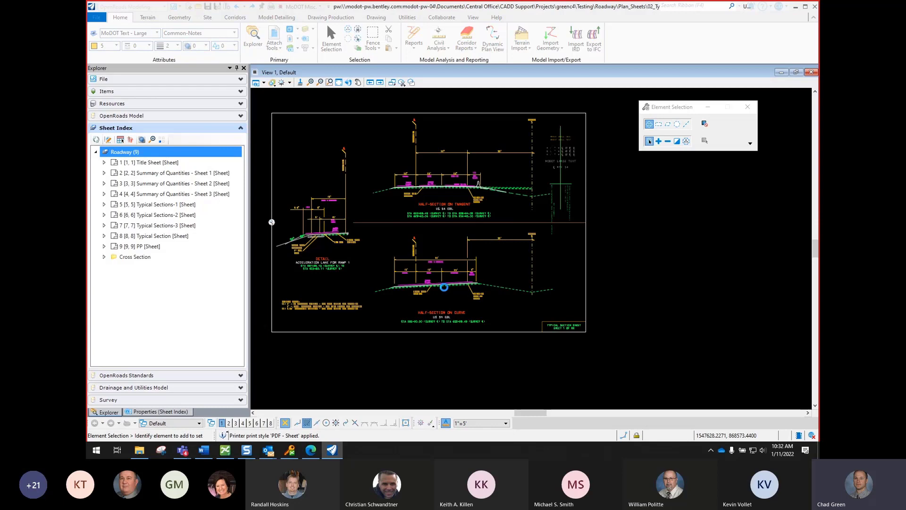
{"action": "left_click", "coordinate": [526, 263]}
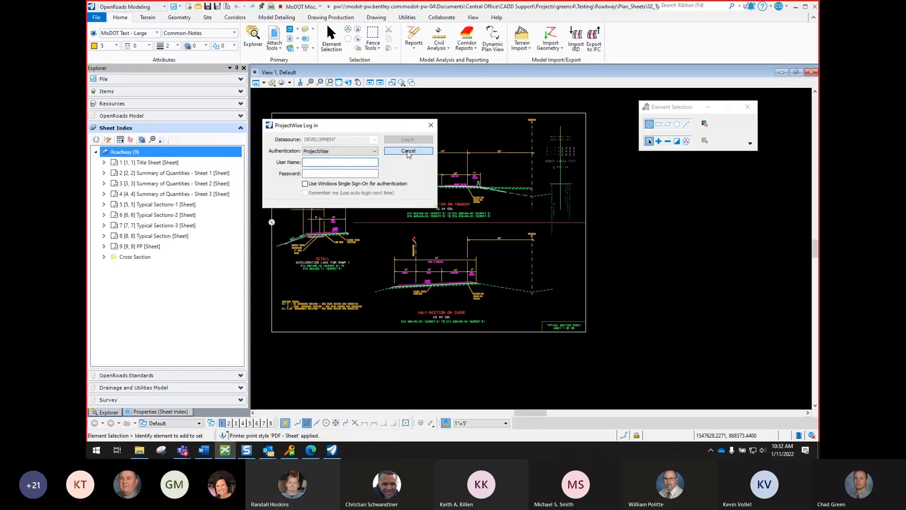
{"action": "left_click", "coordinate": [407, 151]}
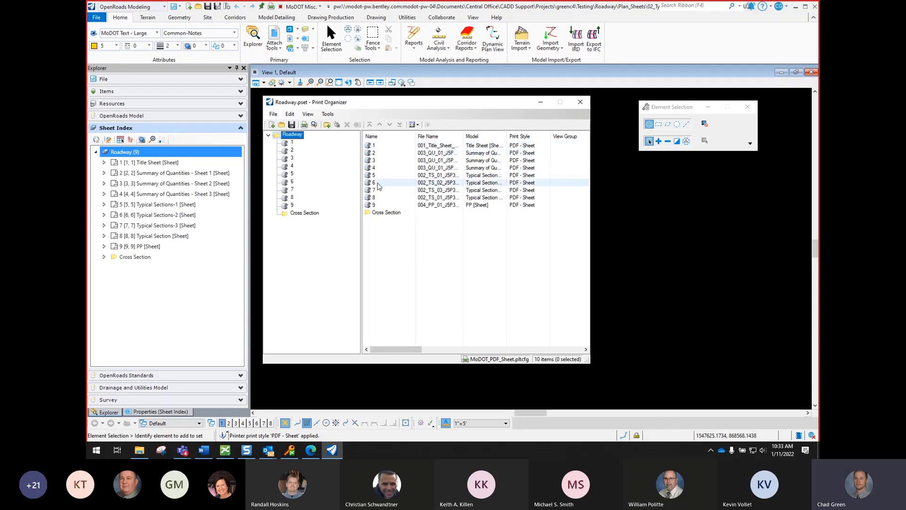
{"action": "left_click", "coordinate": [382, 147]}
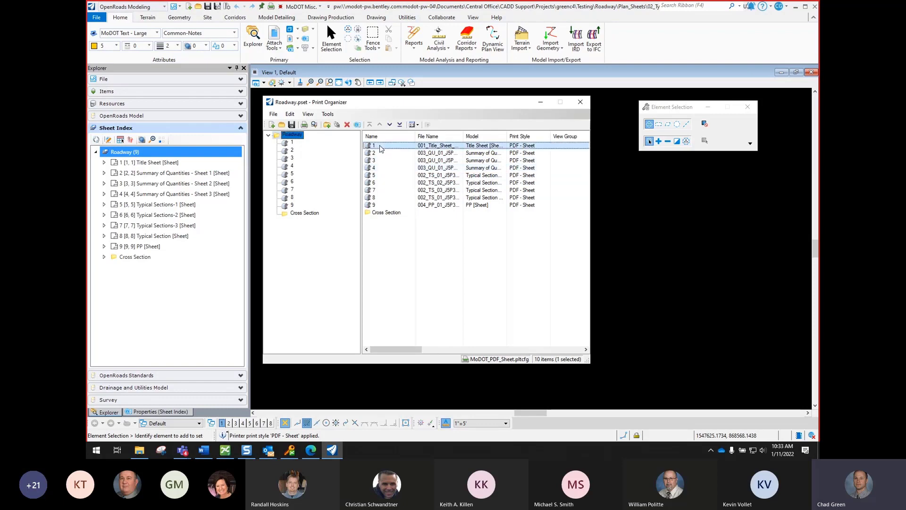
Step: Select only sheets 1, 3 and 6 in the Roadway print set
{"action": "left_click", "coordinate": [383, 175], "text": "shift"}
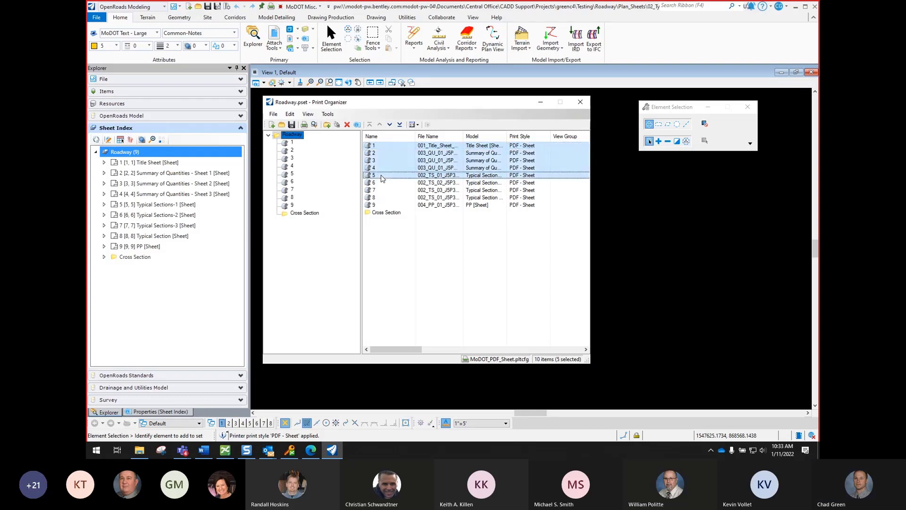
{"action": "left_click", "coordinate": [378, 146]}
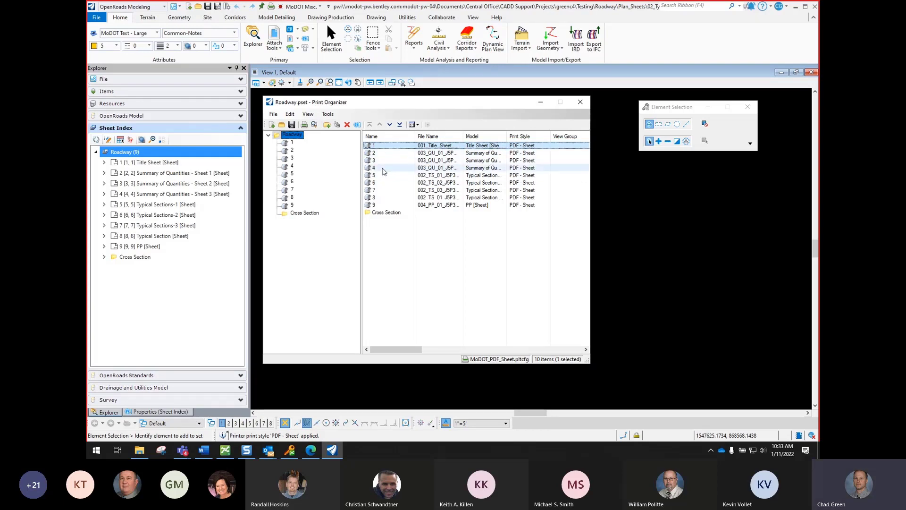
{"action": "left_click", "coordinate": [380, 161], "text": "ctrl"}
{"action": "left_click", "coordinate": [380, 183], "text": "ctrl"}
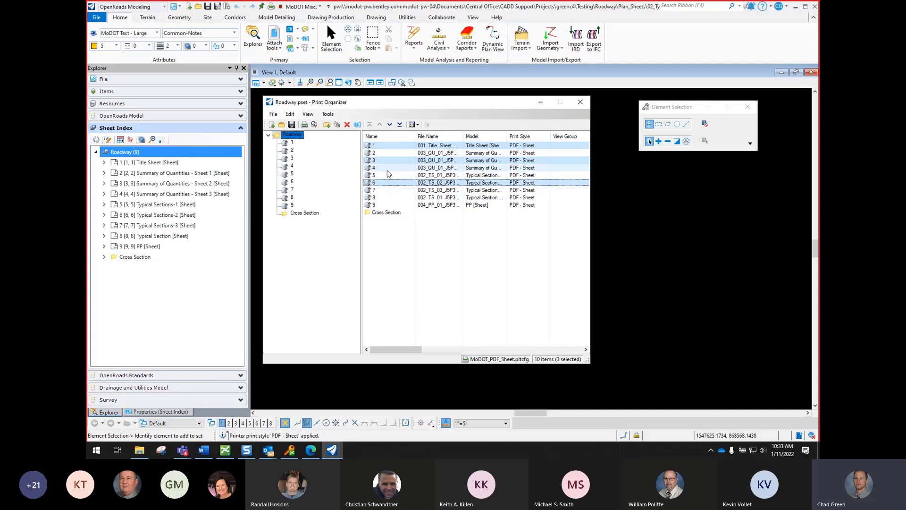
Step: Open the print settings for the chosen sheets and keep the print range on Selection
{"action": "left_click", "coordinate": [304, 125]}
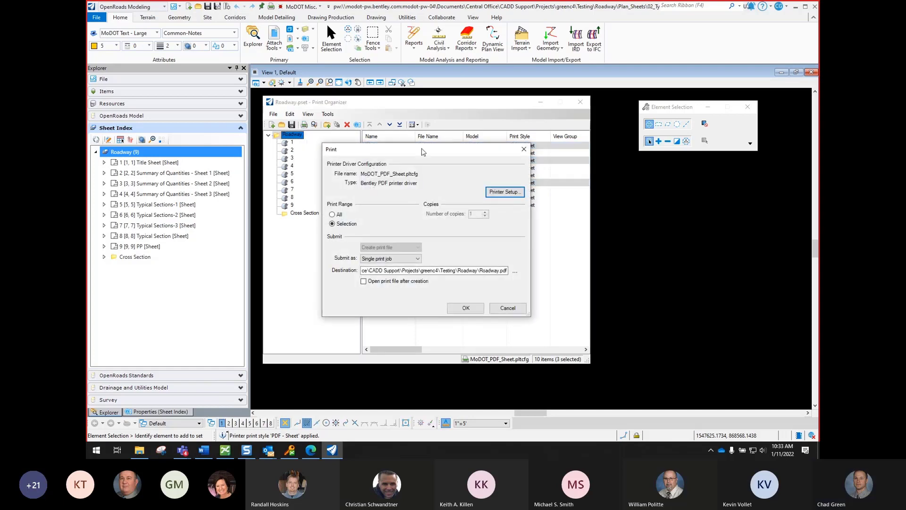
{"action": "left_click_drag", "start_coordinate": [419, 152], "coordinate": [510, 145]}
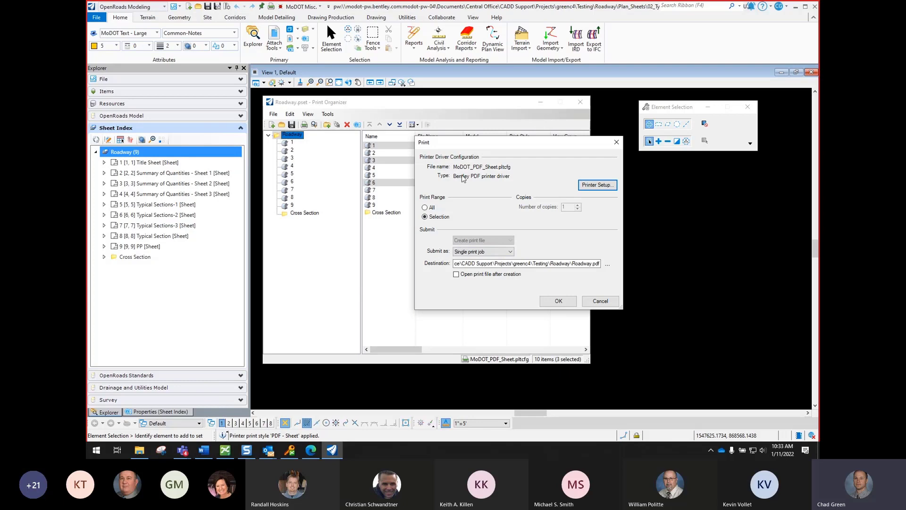
{"action": "left_click_drag", "start_coordinate": [474, 143], "coordinate": [509, 146]}
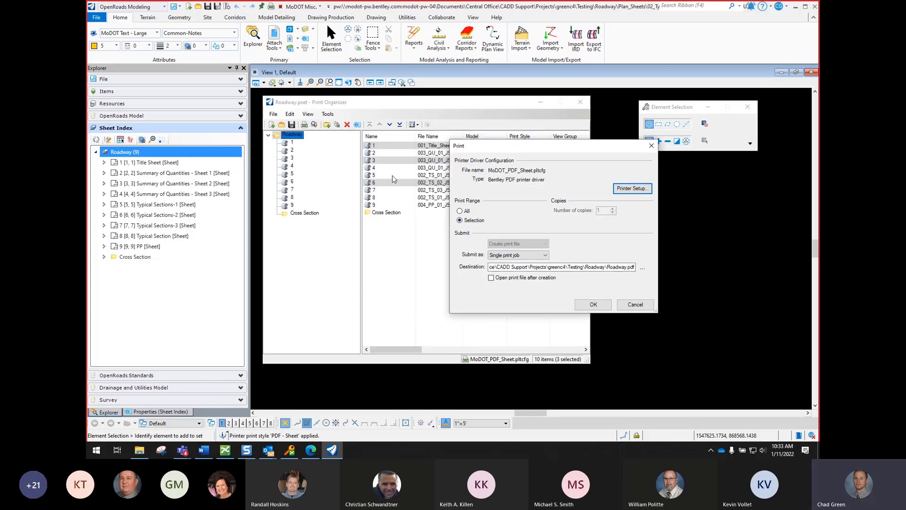
{"action": "left_click", "coordinate": [461, 210]}
{"action": "left_click", "coordinate": [460, 220]}
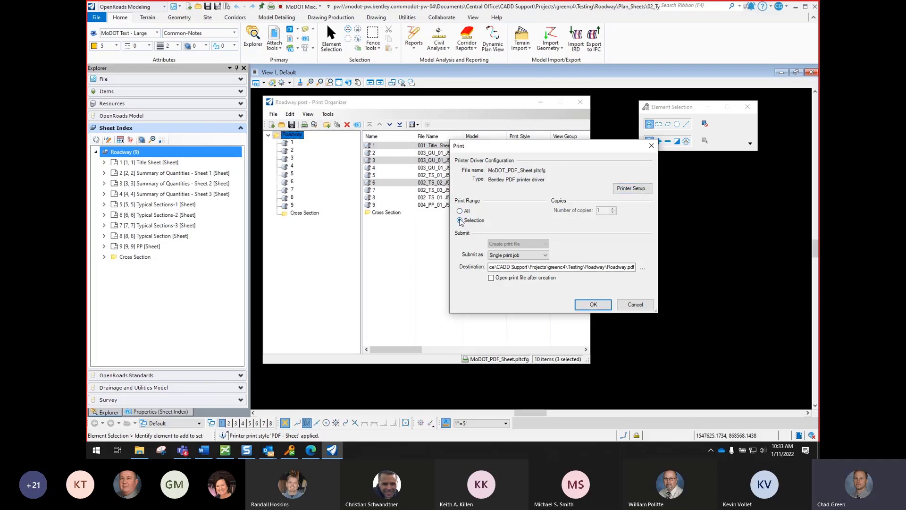
Step: Submit the selected sheets as a single print job to Roadway.pdf in the Testing project's Roadway folder
{"action": "left_click", "coordinate": [532, 258]}
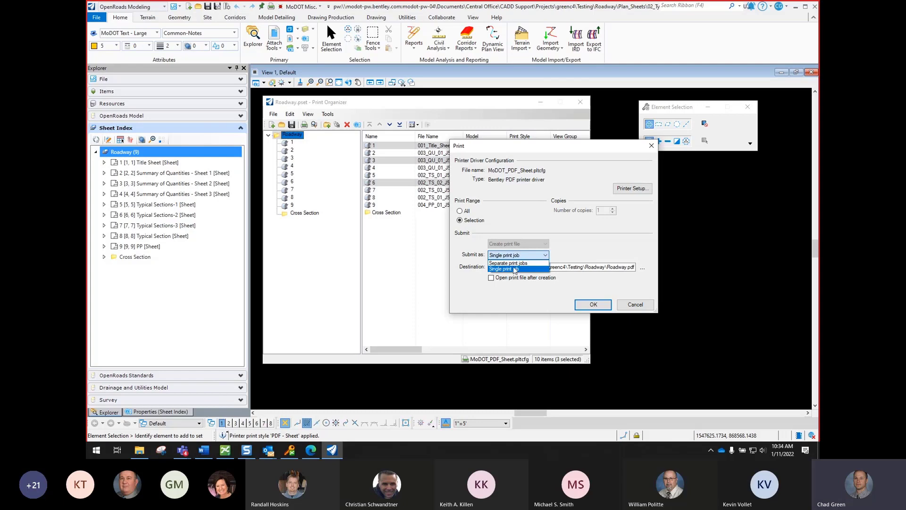
{"action": "left_click", "coordinate": [516, 263]}
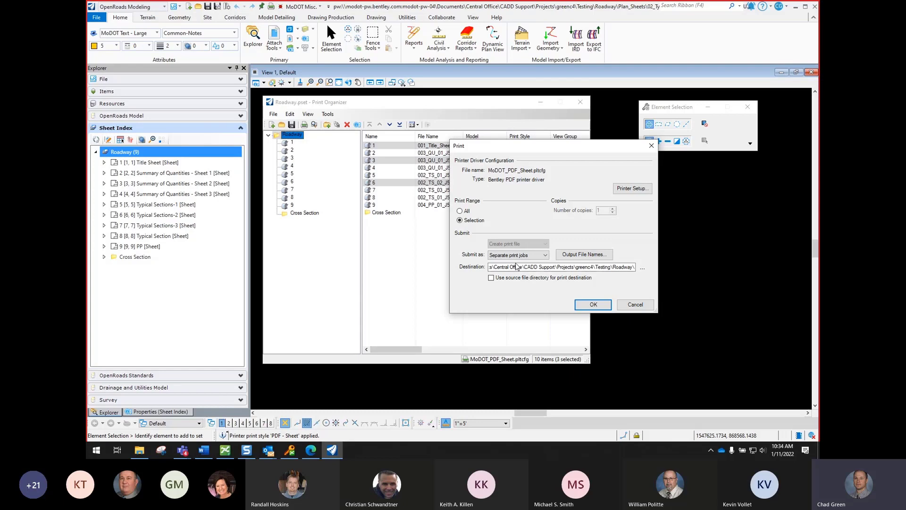
{"action": "left_click", "coordinate": [529, 256]}
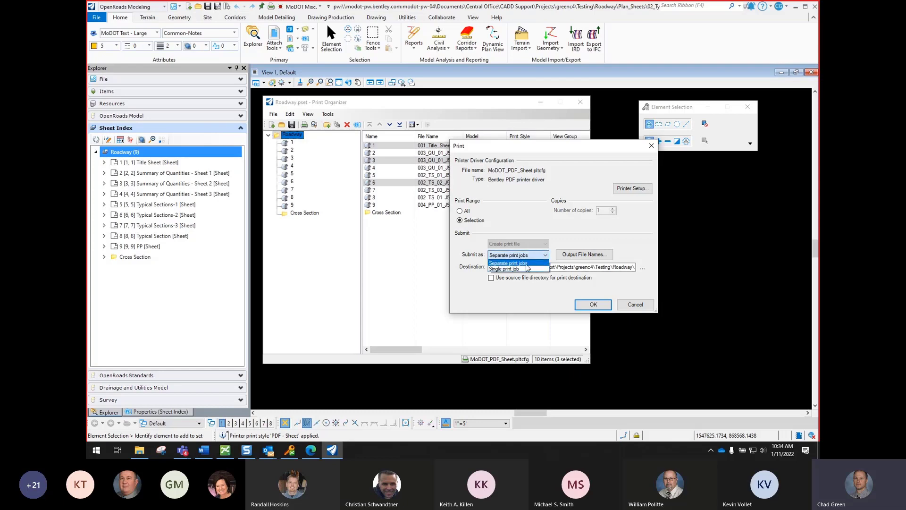
{"action": "left_click", "coordinate": [520, 269]}
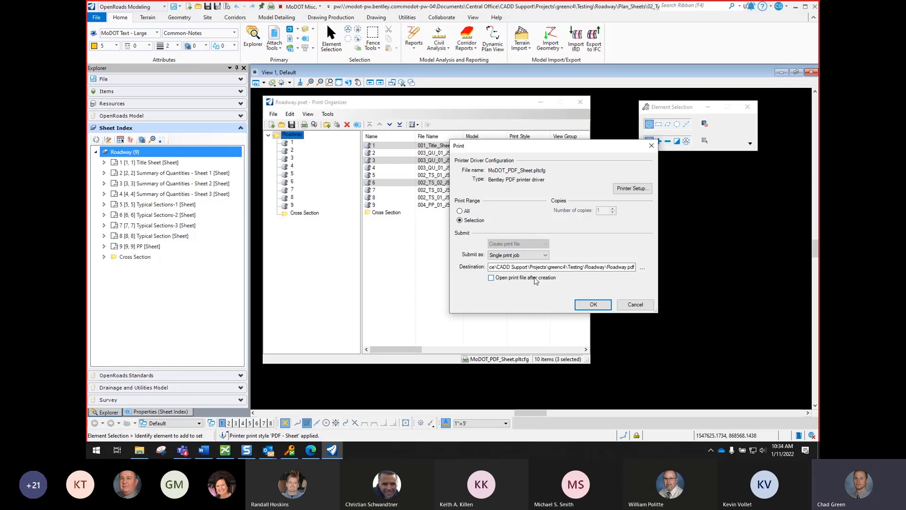
{"action": "left_click", "coordinate": [512, 255]}
{"action": "left_click", "coordinate": [501, 255]}
{"action": "left_click", "coordinate": [597, 305]}
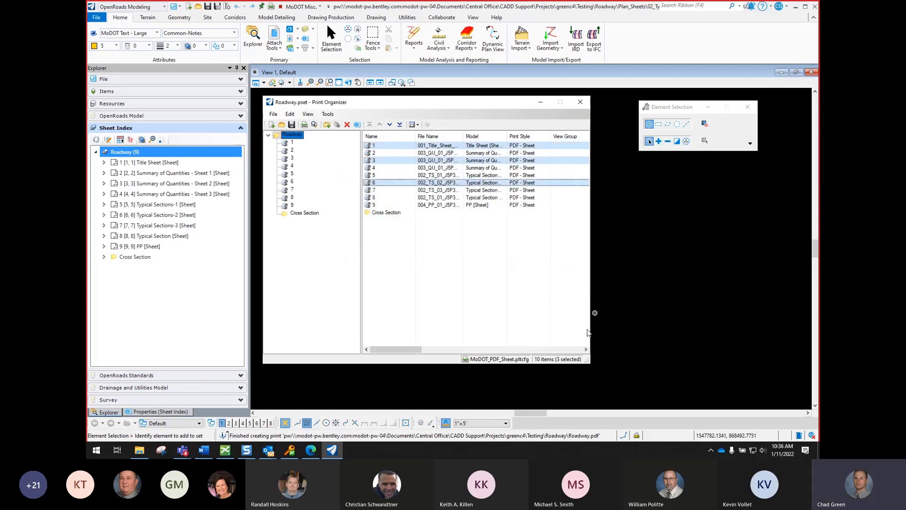
Step: Switch to ProjectWise Explorer and open Roadway.pdf from the Testing project's Roadway folder
{"action": "left_click", "coordinate": [226, 450]}
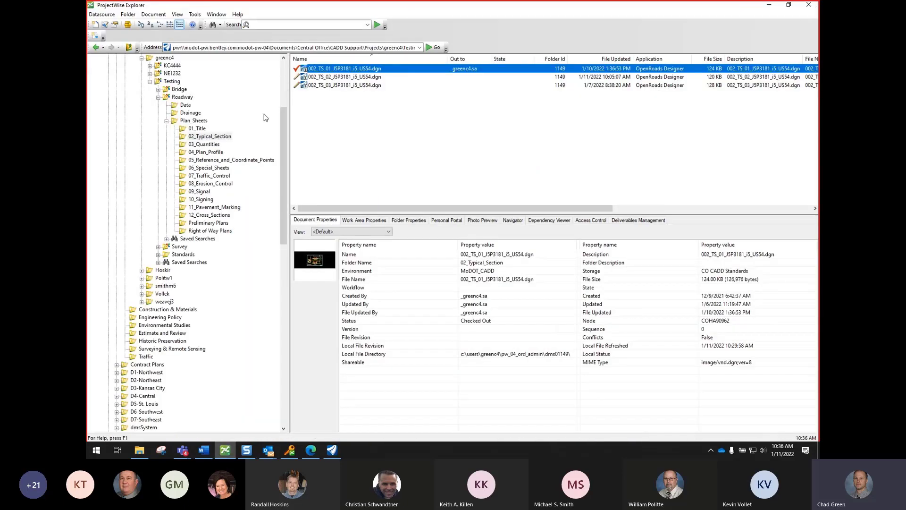
{"action": "left_click", "coordinate": [182, 96]}
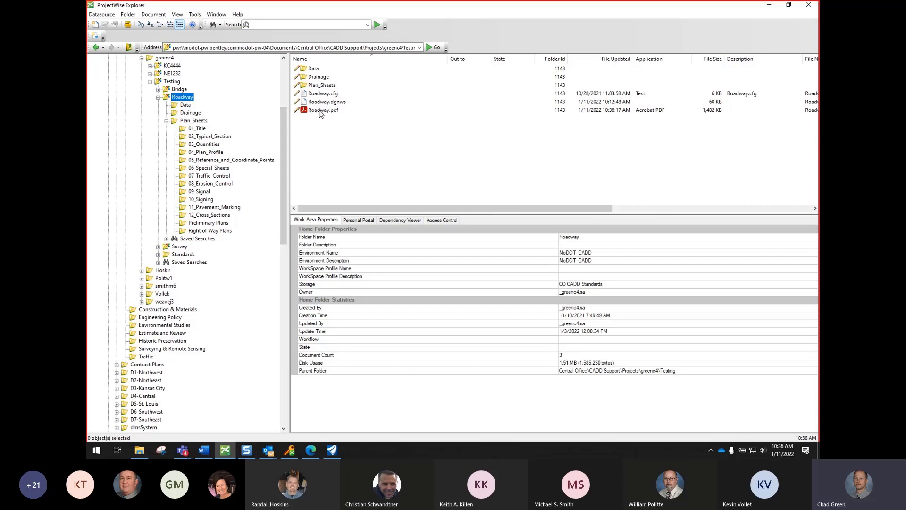
{"action": "double_click", "coordinate": [320, 111]}
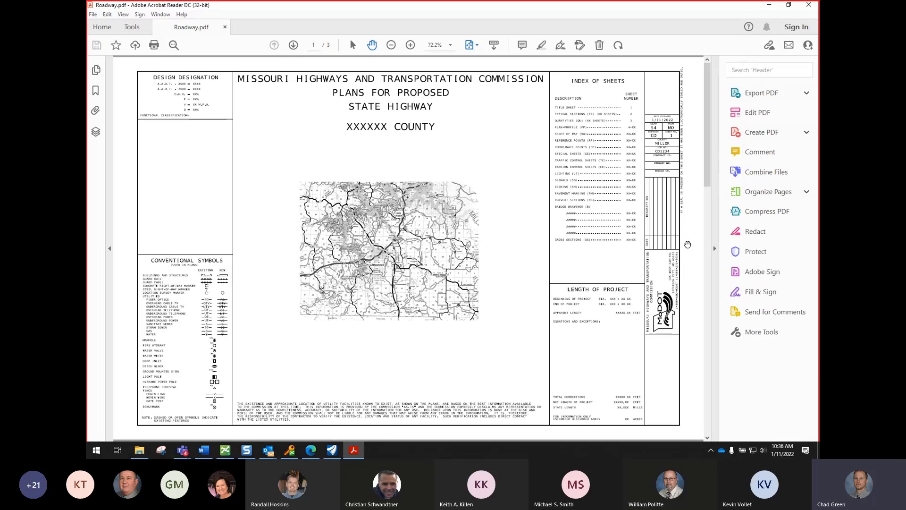
Step: Page through Roadway.pdf to examine the printed title, quantities and typical section sheets
{"action": "scroll", "coordinate": [688, 244], "scroll_direction": "down", "scroll_amount": 2}
{"action": "key", "text": "Page_Up"}
{"action": "key", "text": "Page_Up"}
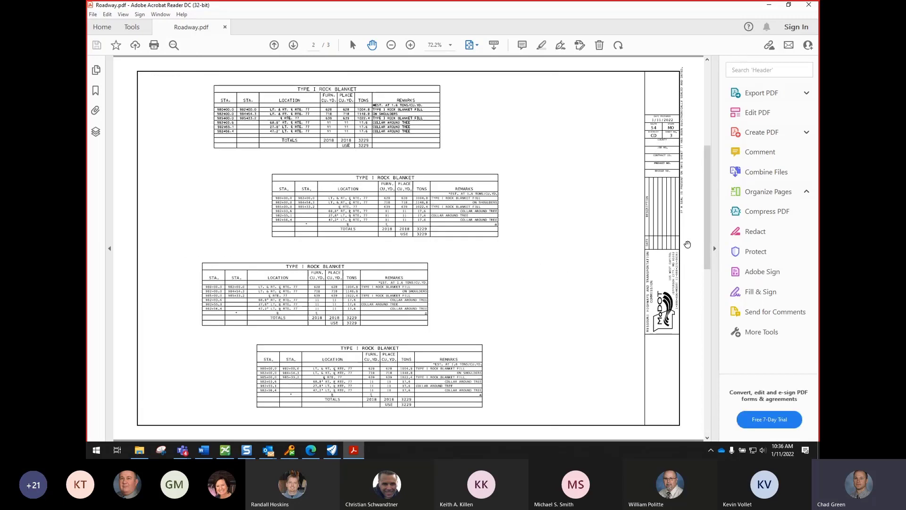
{"action": "key", "text": "Page_Down"}
{"action": "key", "text": "Page_Down"}
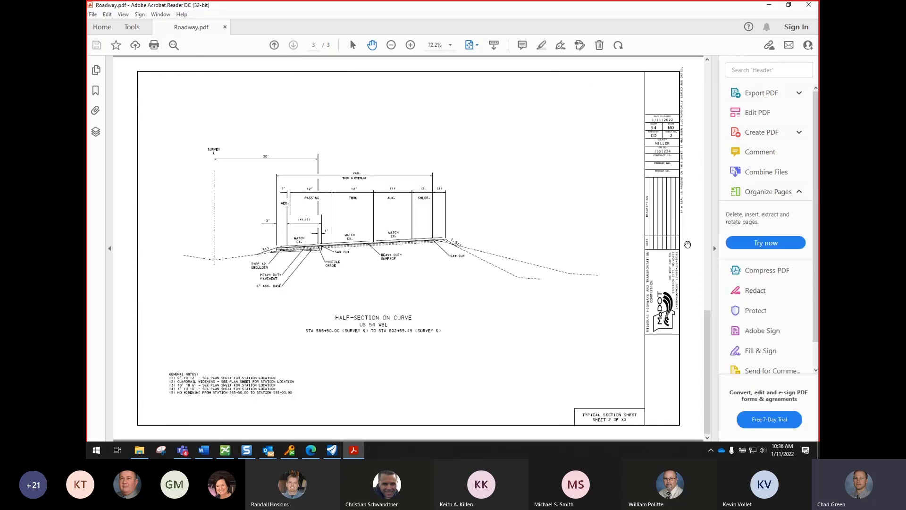
{"action": "key", "text": "Page_Up"}
{"action": "key", "text": "Page_Up"}
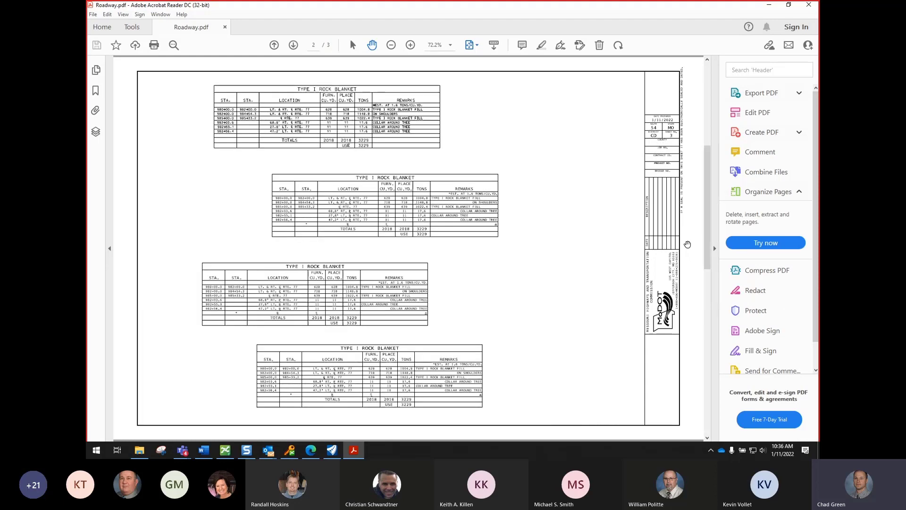
{"action": "key", "text": "Page_Down"}
{"action": "key", "text": "Page_Down"}
{"action": "key", "text": "Page_Up"}
{"action": "key", "text": "Page_Up"}
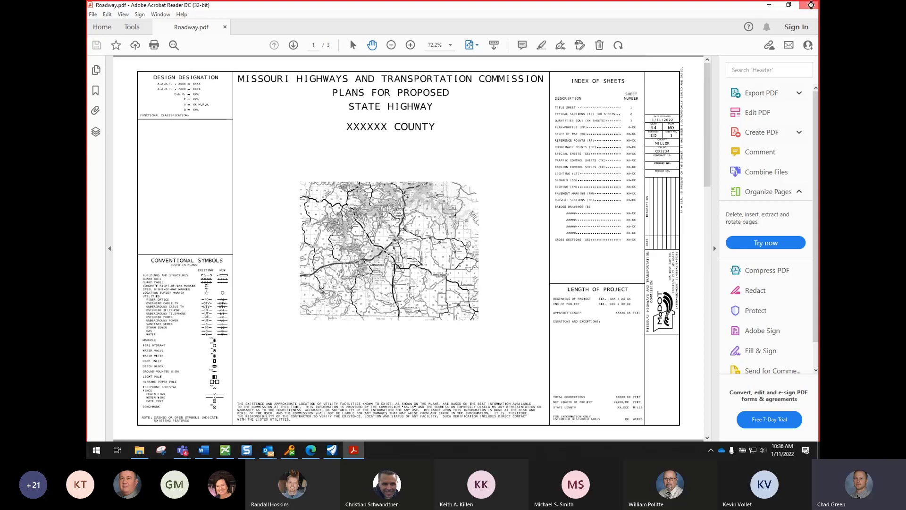
Step: Close Roadway.pdf, check it in to ProjectWise and return to Print Organizer in OpenRoads
{"action": "left_click", "coordinate": [809, 5]}
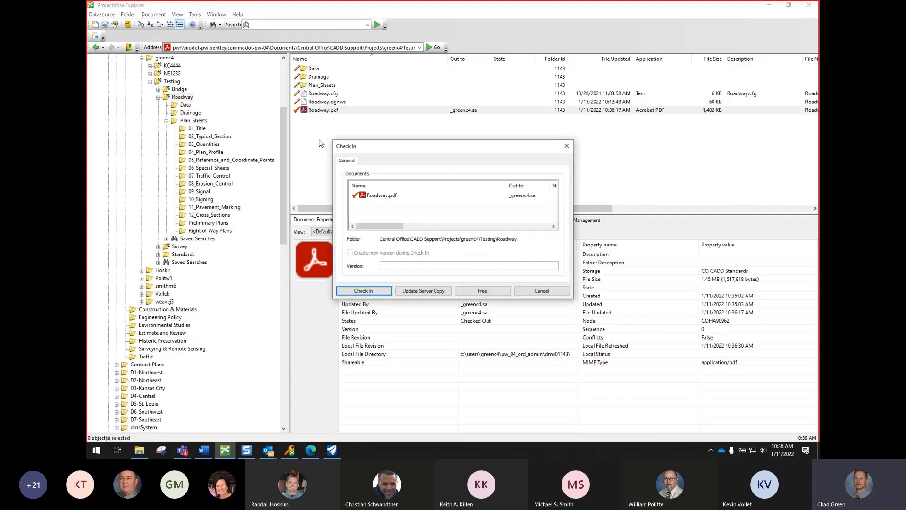
{"action": "left_click", "coordinate": [381, 289]}
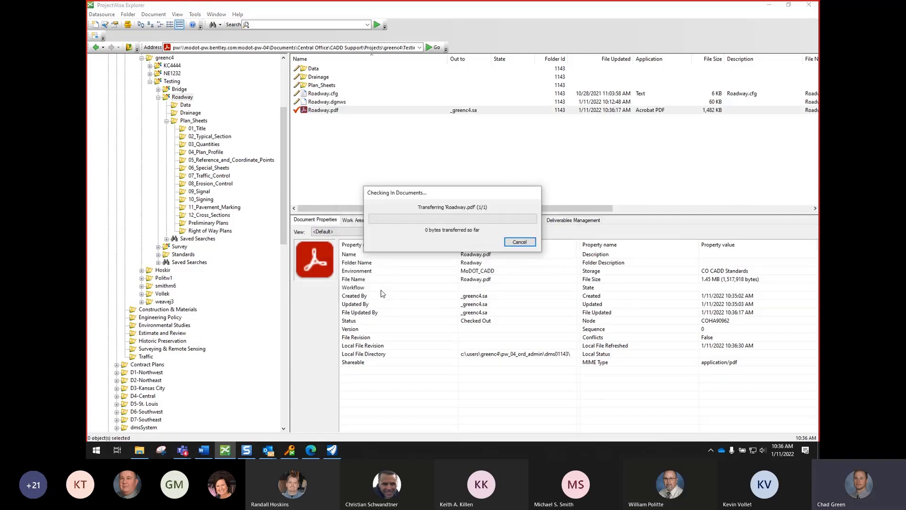
{"action": "left_click", "coordinate": [769, 5]}
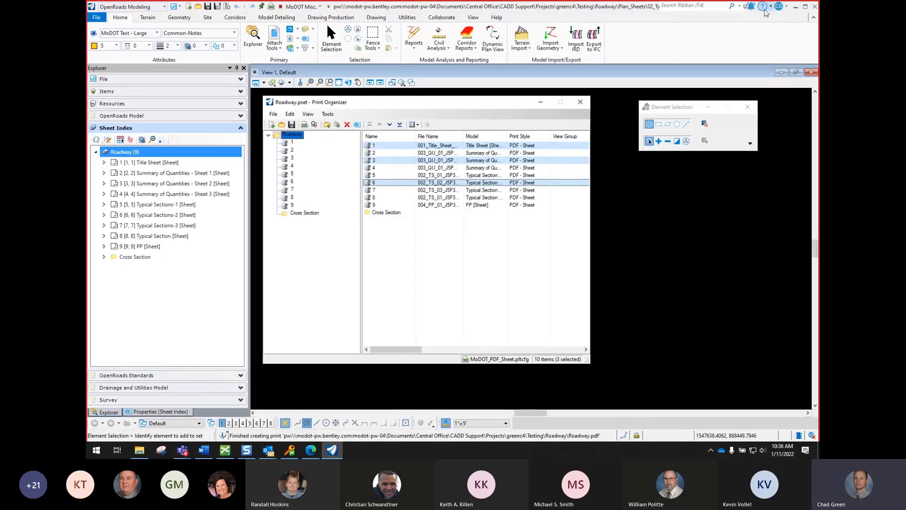
Step: Reselect sheets 1, 3 and 6 and set their print submission to Separate print jobs
{"action": "left_click", "coordinate": [429, 275]}
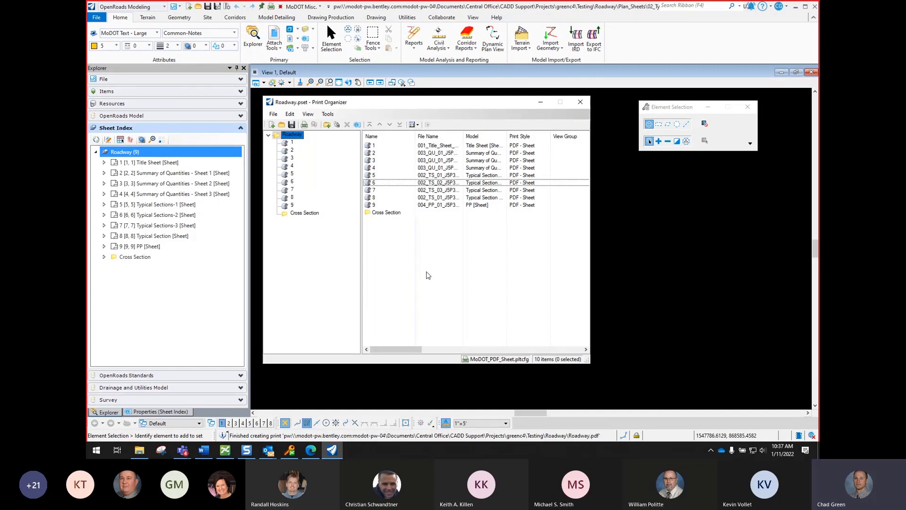
{"action": "left_click", "coordinate": [381, 147]}
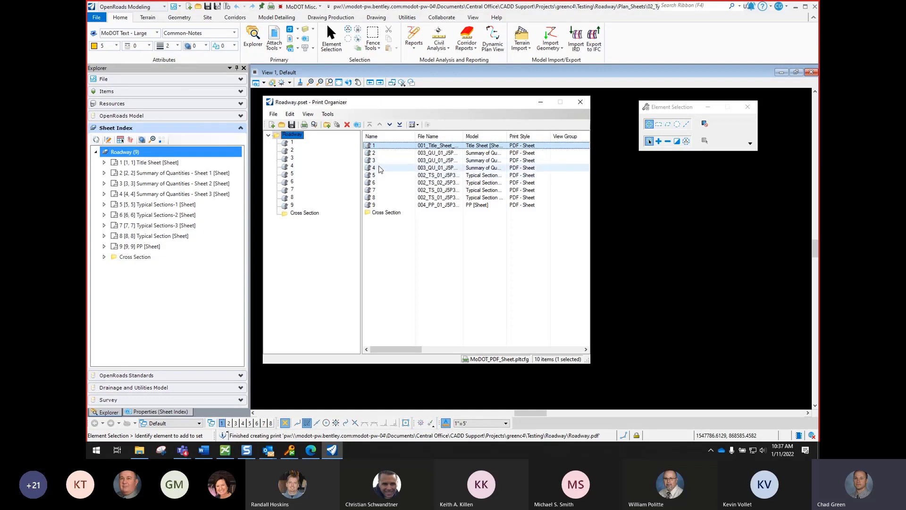
{"action": "left_click", "coordinate": [381, 161], "text": "ctrl"}
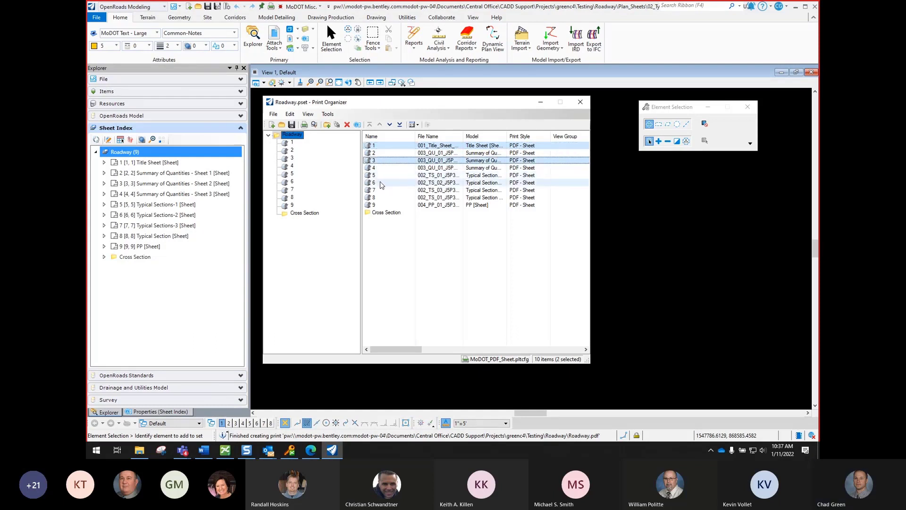
{"action": "left_click", "coordinate": [382, 184], "text": "ctrl"}
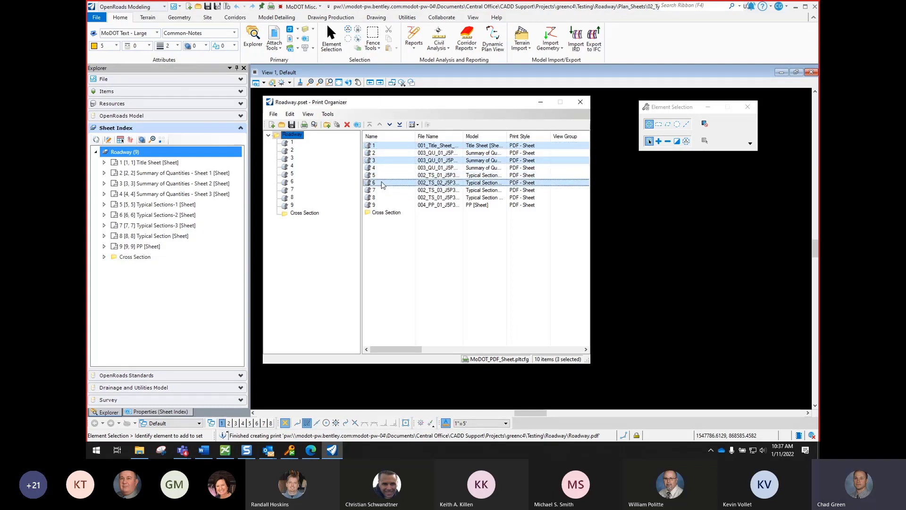
{"action": "right_click", "coordinate": [395, 147]}
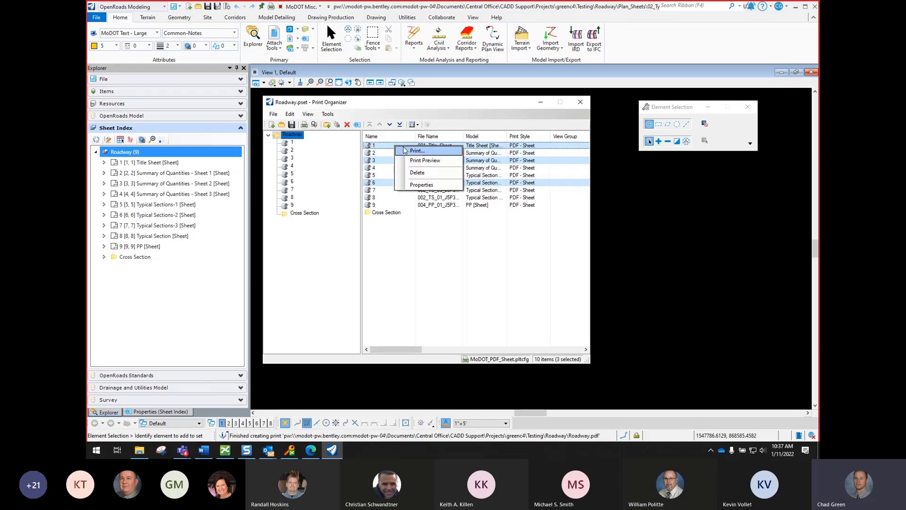
{"action": "left_click", "coordinate": [420, 152]}
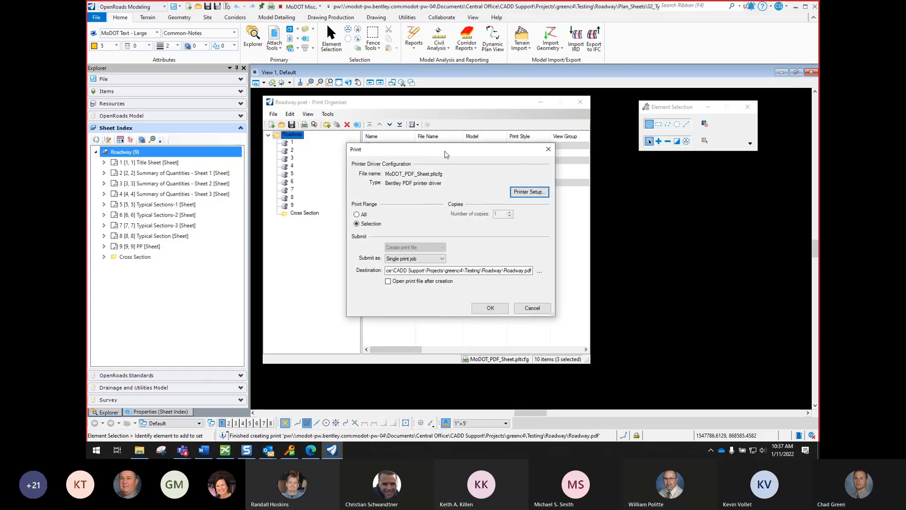
{"action": "left_click", "coordinate": [451, 259]}
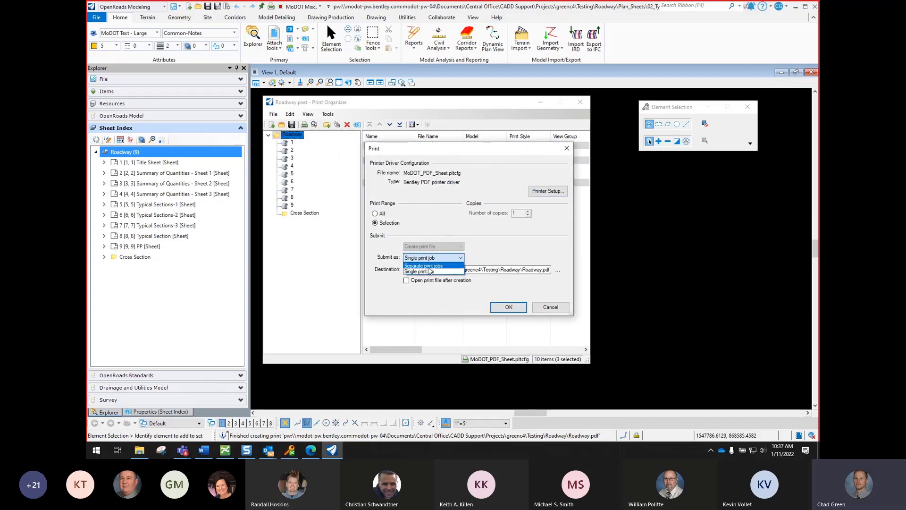
{"action": "left_click", "coordinate": [431, 266]}
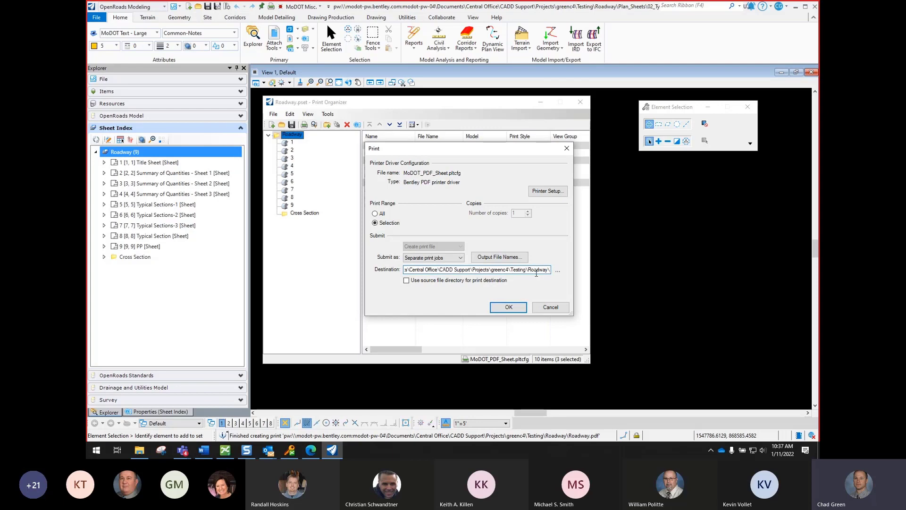
Step: Try using the source file directory as the print destination for the separate jobs
{"action": "left_click", "coordinate": [407, 280]}
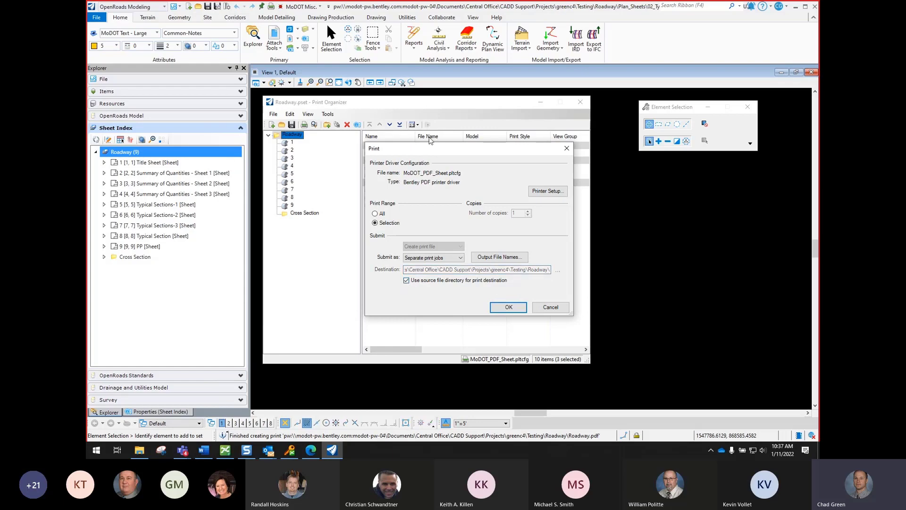
{"action": "left_click_drag", "start_coordinate": [428, 149], "coordinate": [550, 207]}
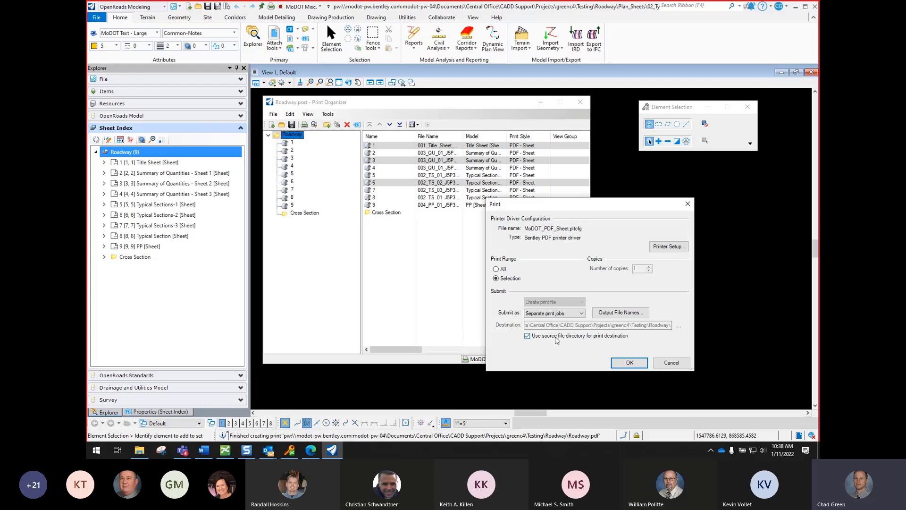
{"action": "left_click", "coordinate": [528, 336]}
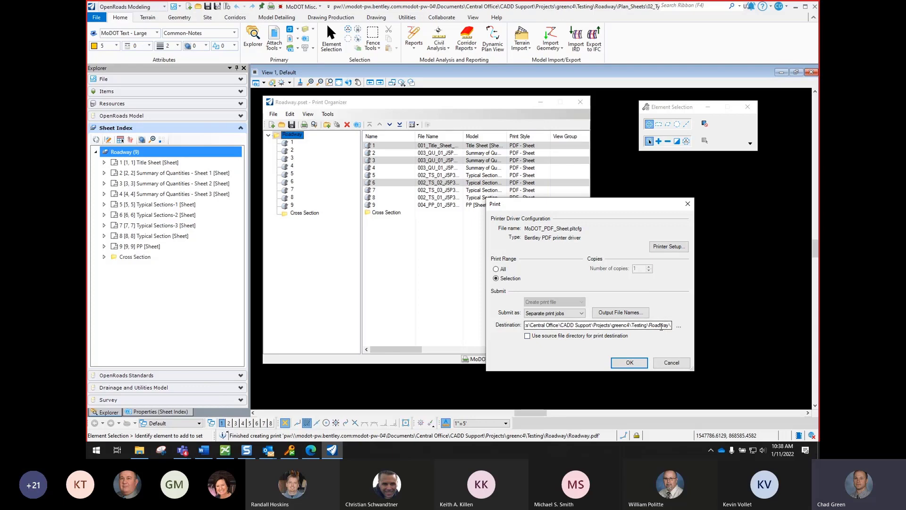
Step: Set the output file name expression to <source file name> and print the selected sheets as separate jobs
{"action": "left_click", "coordinate": [621, 312]}
{"action": "left_click_drag", "start_coordinate": [586, 226], "coordinate": [666, 225]}
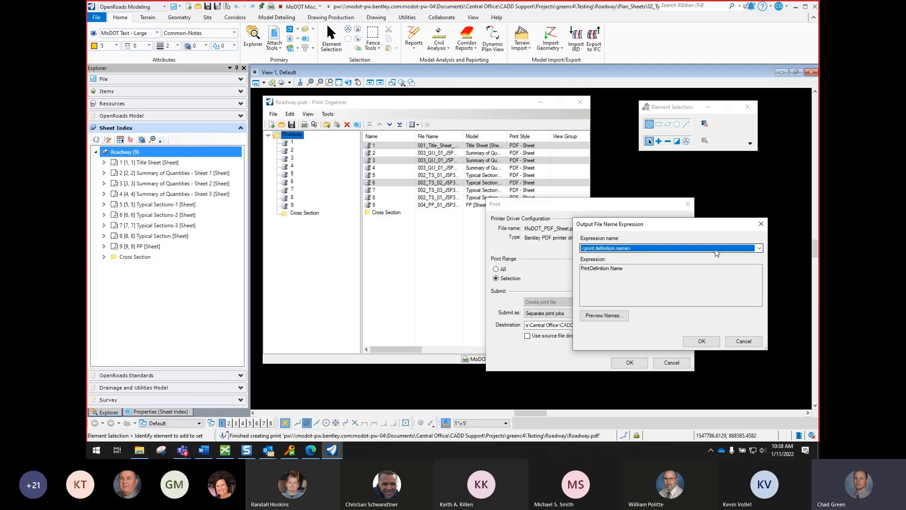
{"action": "left_click", "coordinate": [760, 248]}
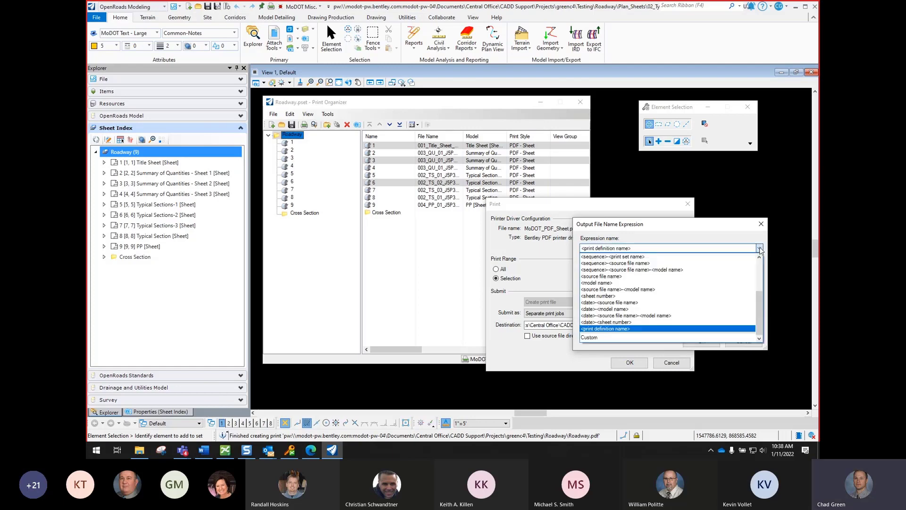
{"action": "scroll", "coordinate": [636, 312], "scroll_direction": "up", "scroll_amount": 2}
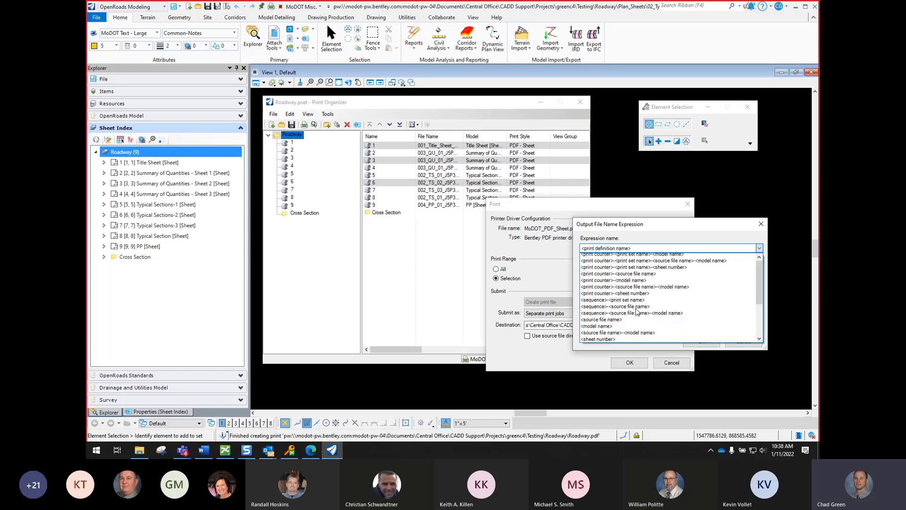
{"action": "scroll", "coordinate": [640, 318], "scroll_direction": "up", "scroll_amount": 1}
{"action": "scroll", "coordinate": [643, 325], "scroll_direction": "down", "scroll_amount": 2}
{"action": "scroll", "coordinate": [642, 326], "scroll_direction": "up", "scroll_amount": 2}
{"action": "scroll", "coordinate": [640, 308], "scroll_direction": "down", "scroll_amount": 3}
{"action": "scroll", "coordinate": [640, 307], "scroll_direction": "up", "scroll_amount": 2}
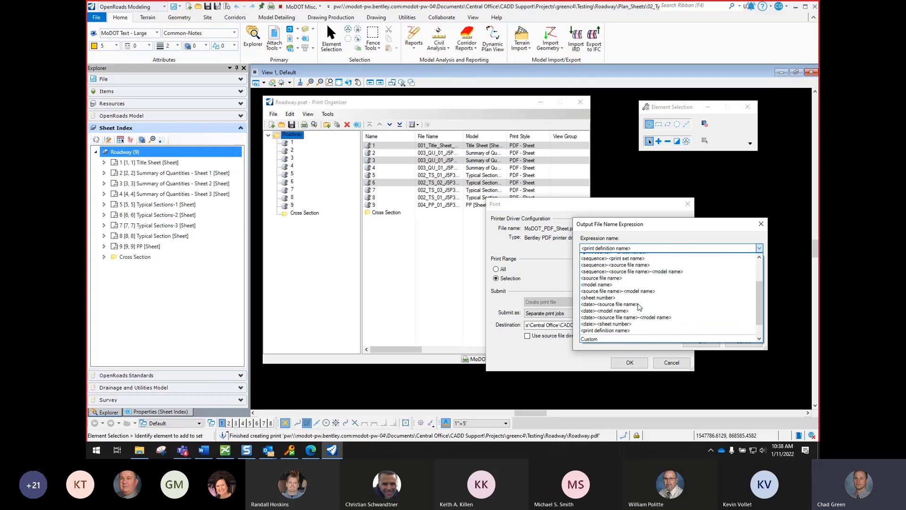
{"action": "scroll", "coordinate": [640, 307], "scroll_direction": "down", "scroll_amount": 2}
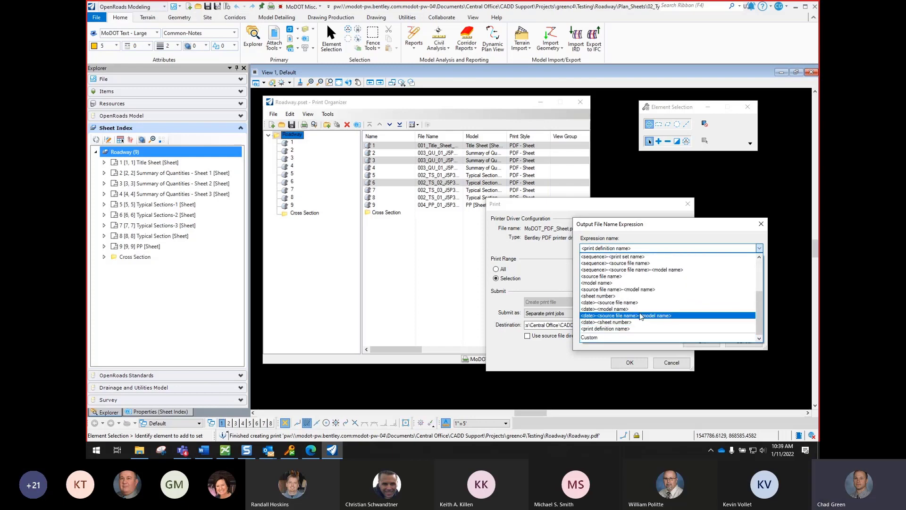
{"action": "scroll", "coordinate": [639, 311], "scroll_direction": "up", "scroll_amount": 2}
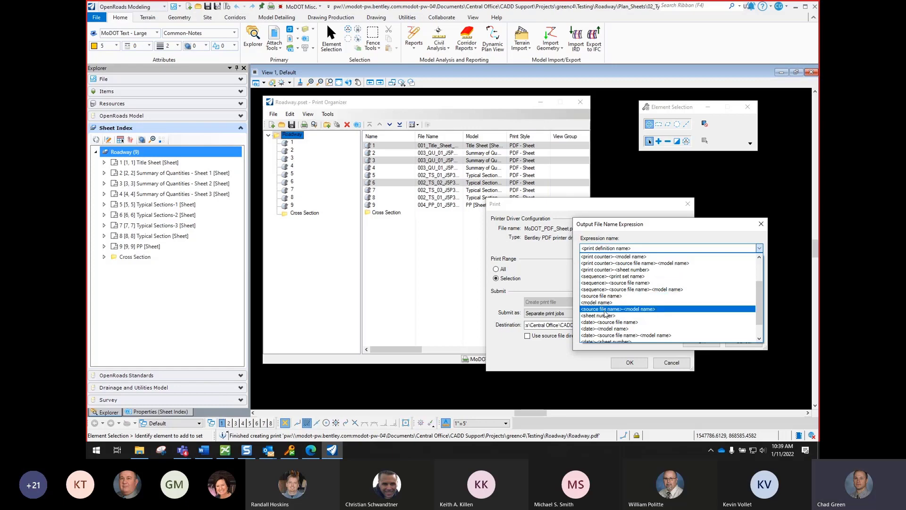
{"action": "scroll", "coordinate": [606, 312], "scroll_direction": "down", "scroll_amount": 2}
{"action": "scroll", "coordinate": [606, 312], "scroll_direction": "up", "scroll_amount": 3}
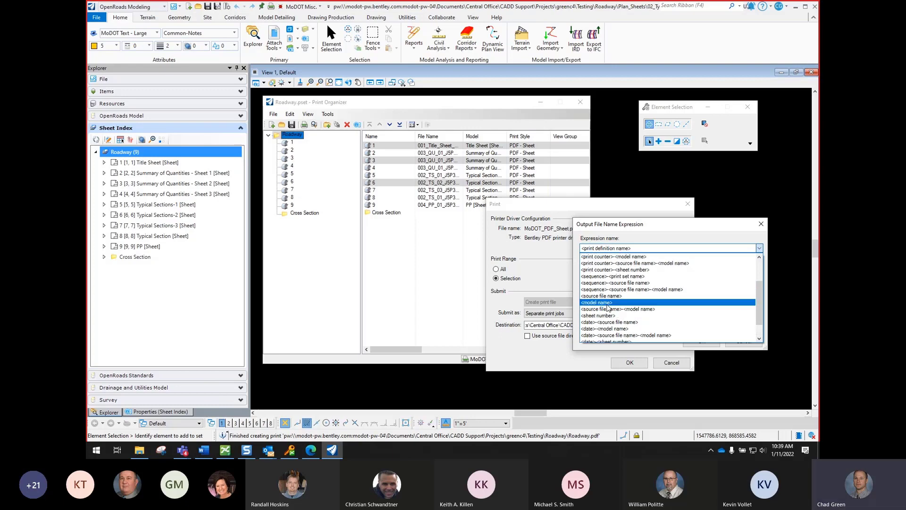
{"action": "left_click", "coordinate": [607, 295]}
{"action": "left_click", "coordinate": [701, 341]}
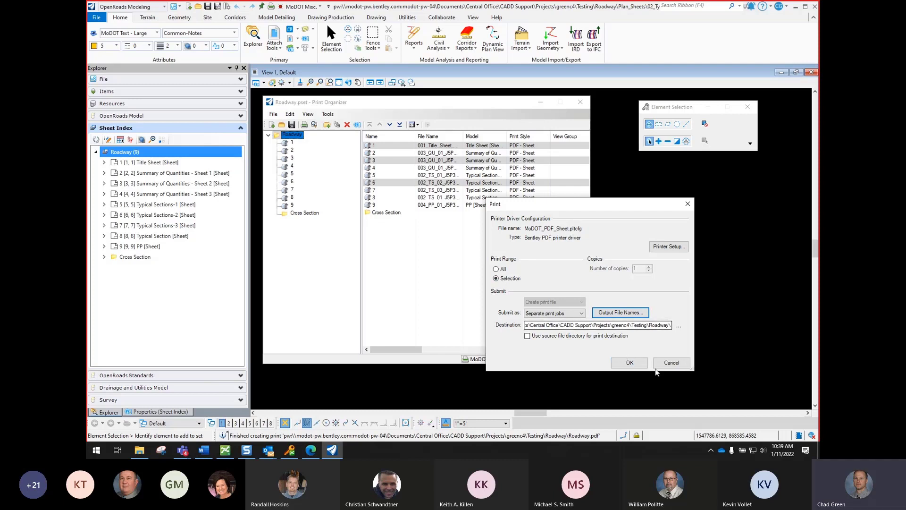
{"action": "left_click", "coordinate": [630, 362]}
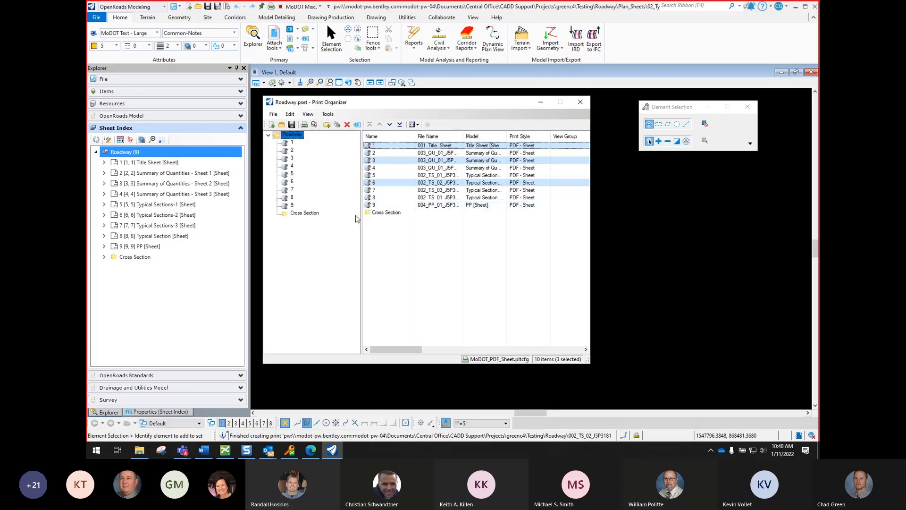
Step: Switch to ProjectWise Explorer, open 001_Title_Sheet_J5P0100_i1.pdf to examine the printed title sheet, close it and check it in
{"action": "left_click", "coordinate": [224, 451]}
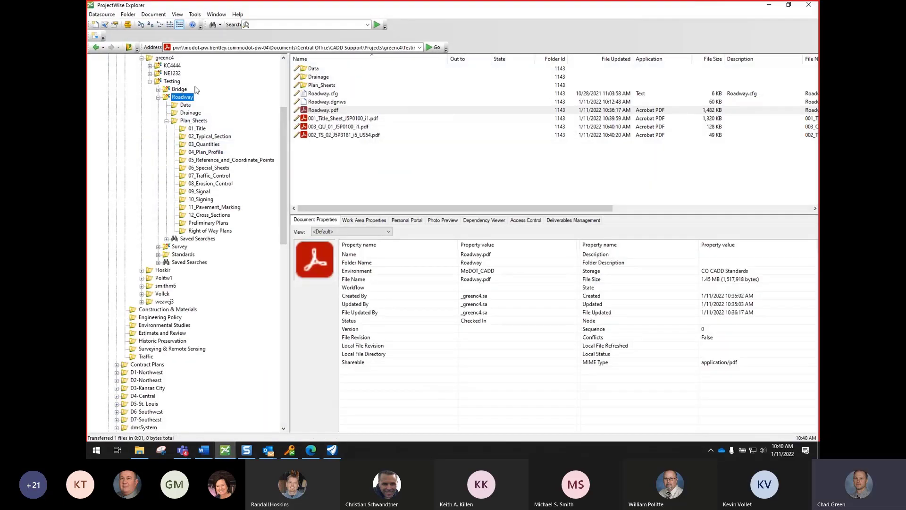
{"action": "double_click", "coordinate": [336, 119]}
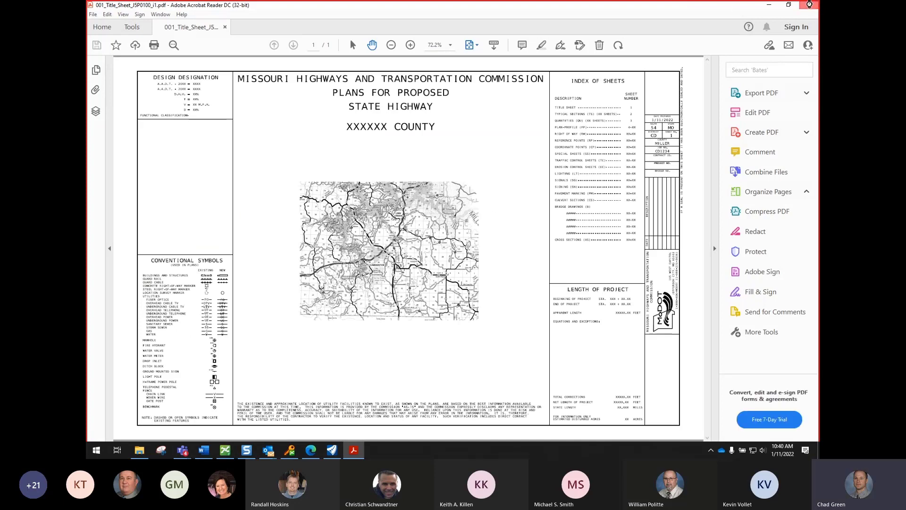
{"action": "left_click", "coordinate": [808, 6]}
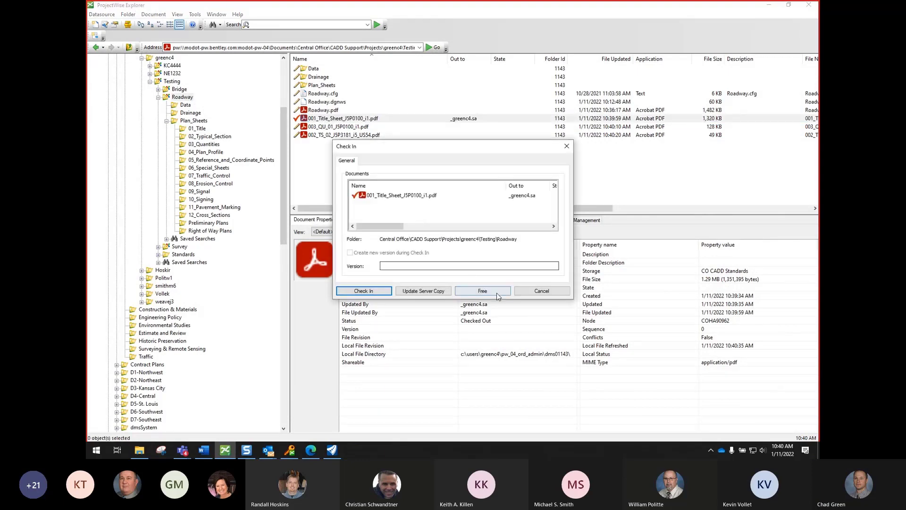
{"action": "left_click", "coordinate": [375, 290]}
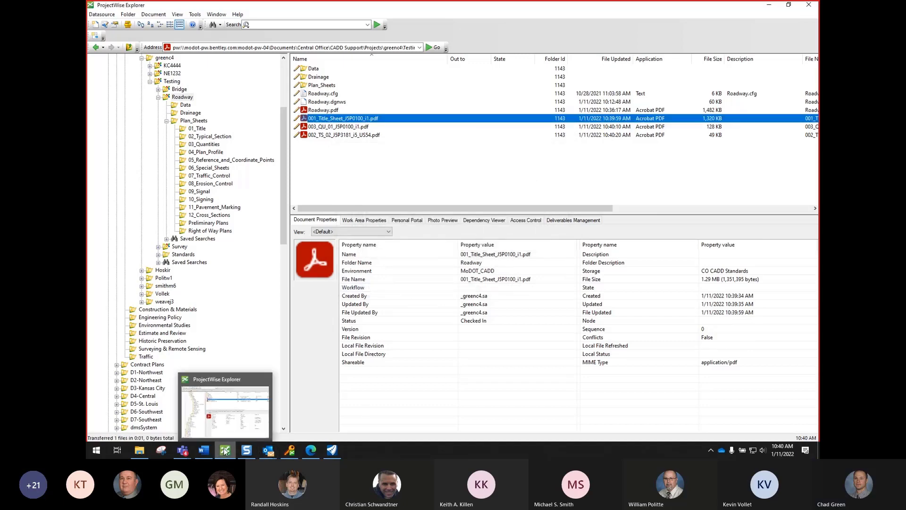
Step: Return to OpenRoads and close Print Organizer without saving the changes to Roadway.pset
{"action": "left_click", "coordinate": [332, 451]}
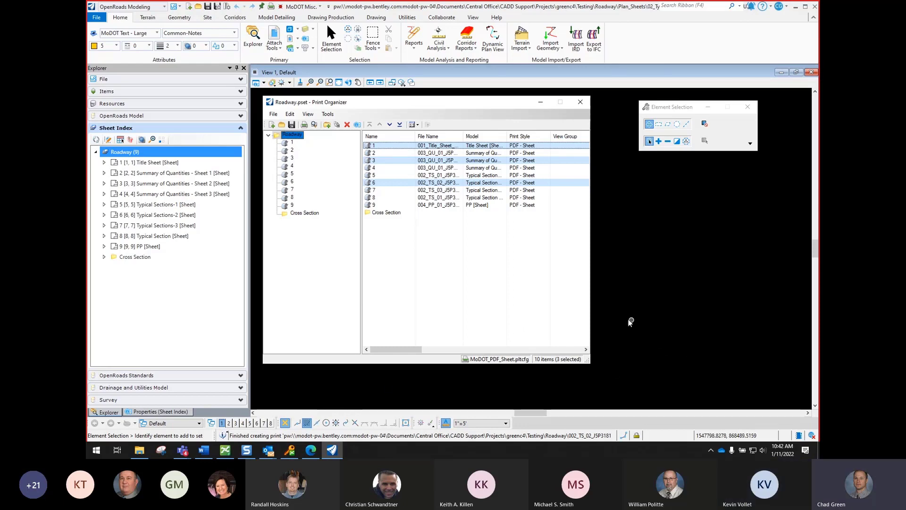
{"action": "left_click", "coordinate": [580, 101]}
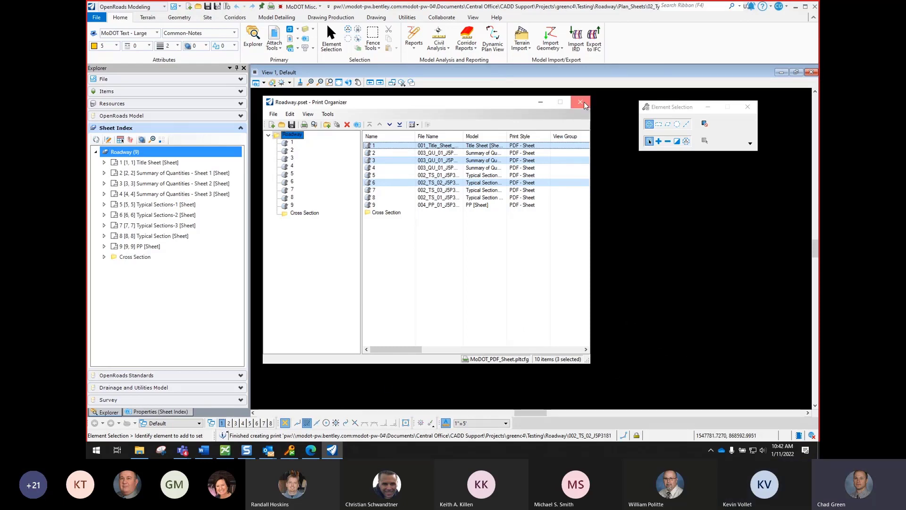
{"action": "mouse_move", "coordinate": [269, 451]}
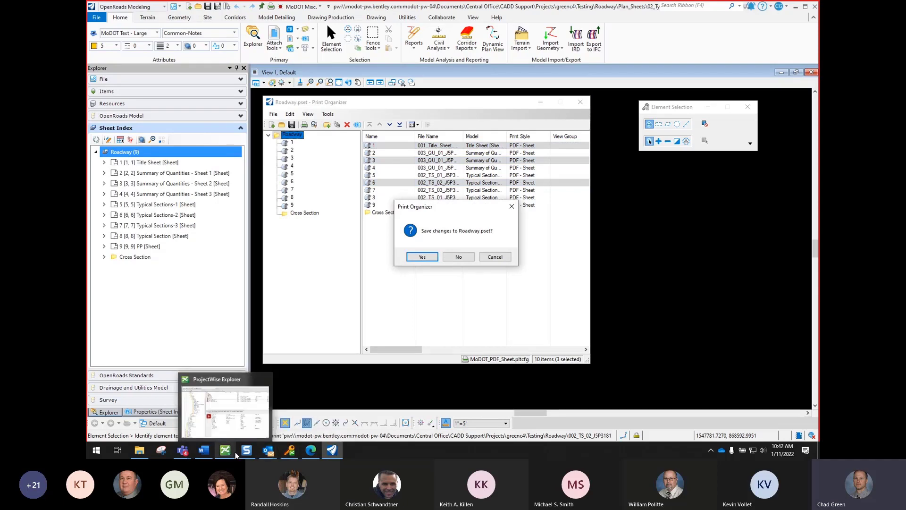
{"action": "left_click", "coordinate": [255, 445]}
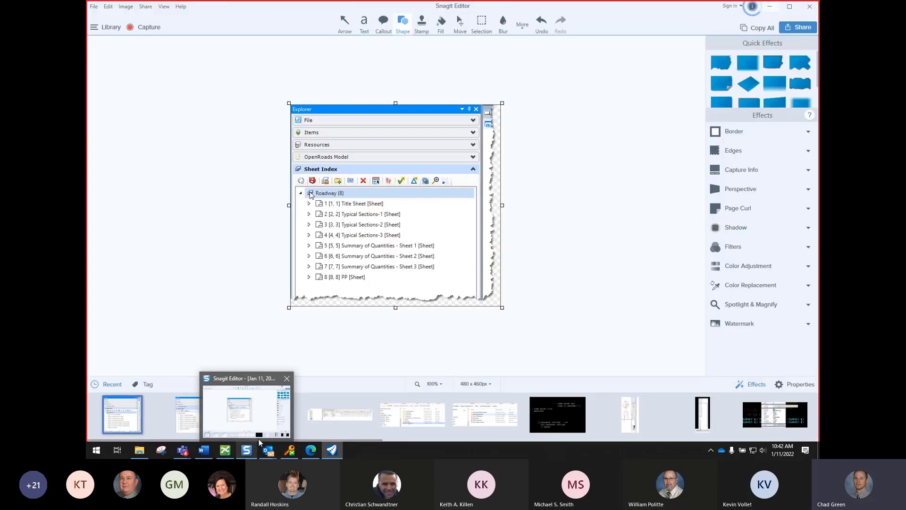
{"action": "left_click", "coordinate": [255, 446]}
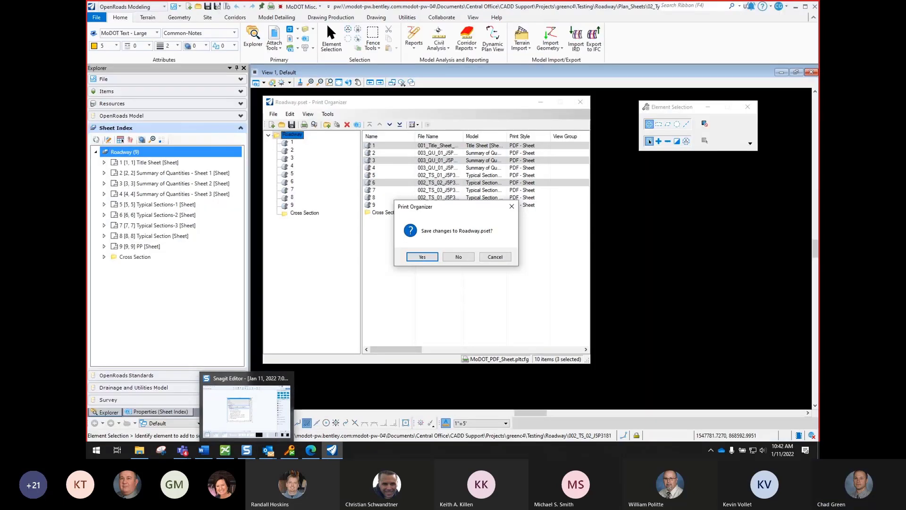
{"action": "left_click", "coordinate": [459, 257]}
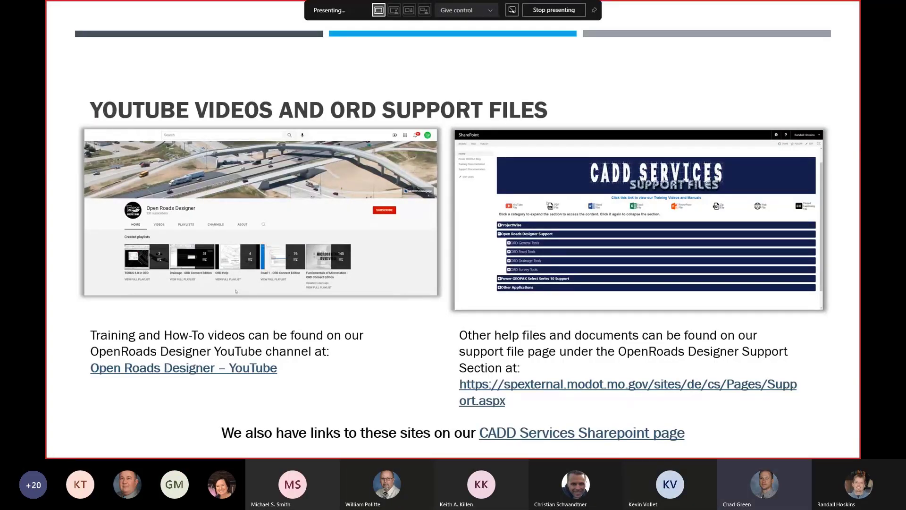
{"action": "key", "text": "Escape"}
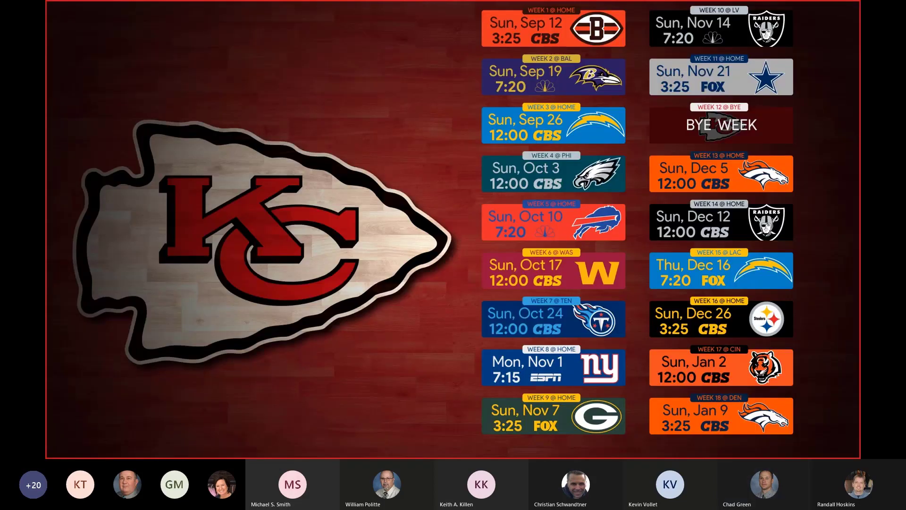